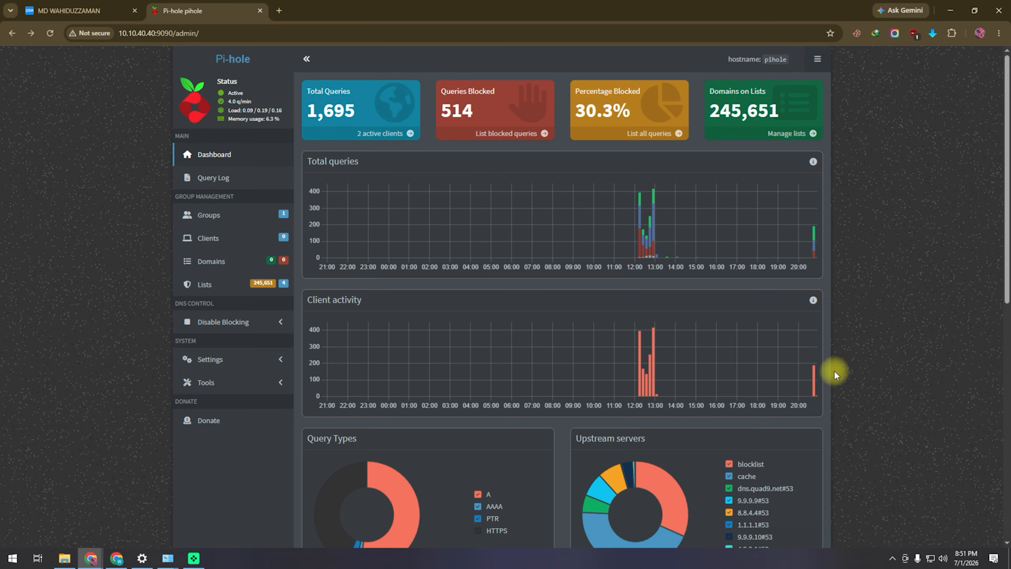
- Review the dashboard stats and list the blocked queries (528 of 1,715 blocked, 30.8%)
scroll(573, 382, down, 4)
scroll(575, 393, down, 6)
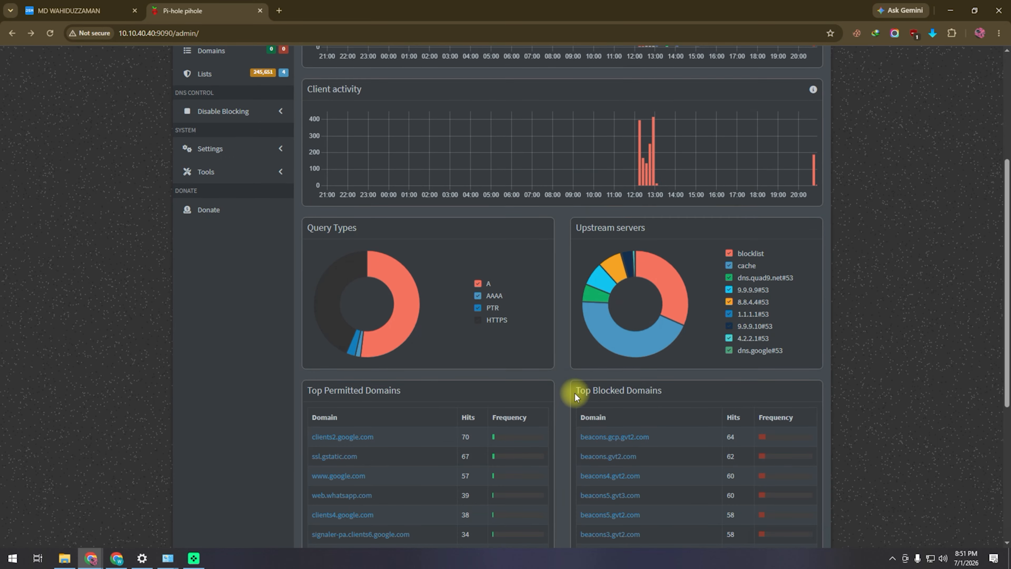
scroll(575, 396, up, 10)
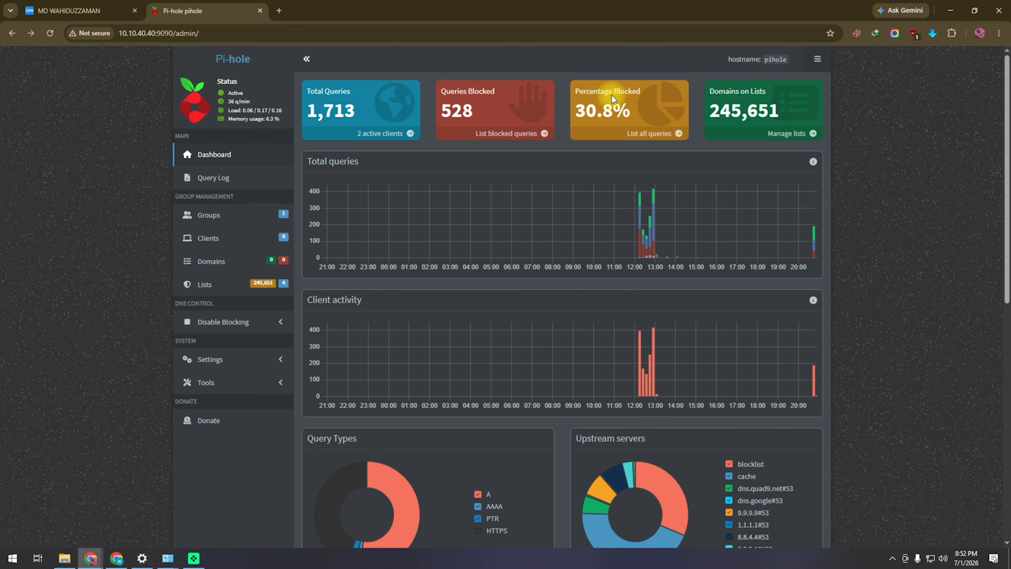
click(519, 135)
scroll(570, 263, down, 2)
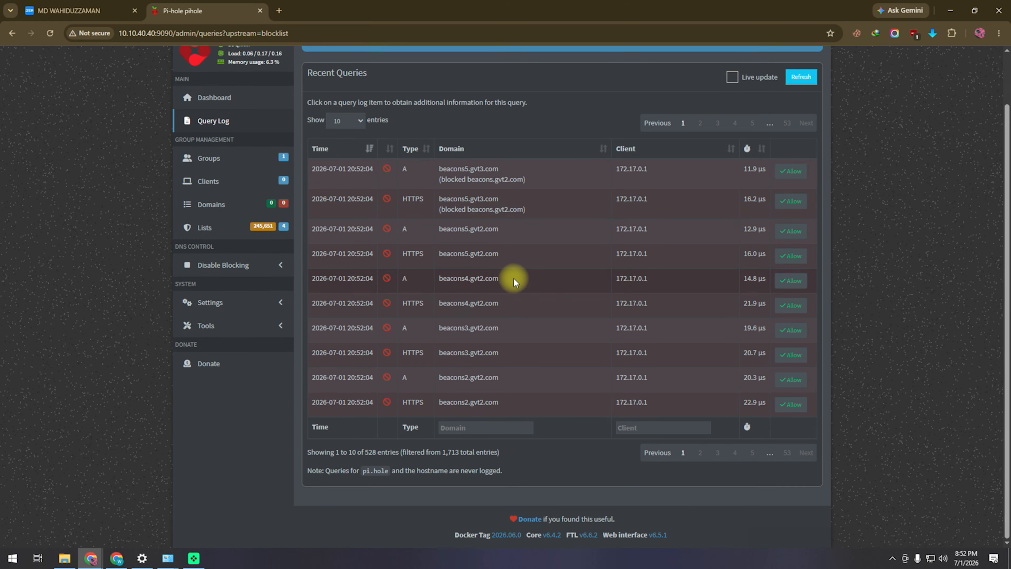
scroll(497, 326, up, 2)
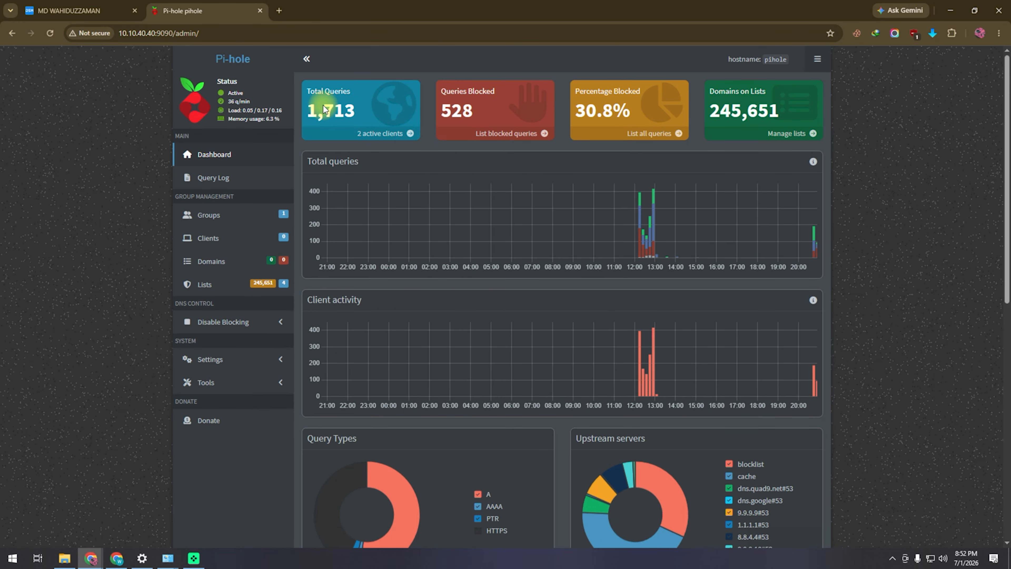
scroll(556, 385, down, 1)
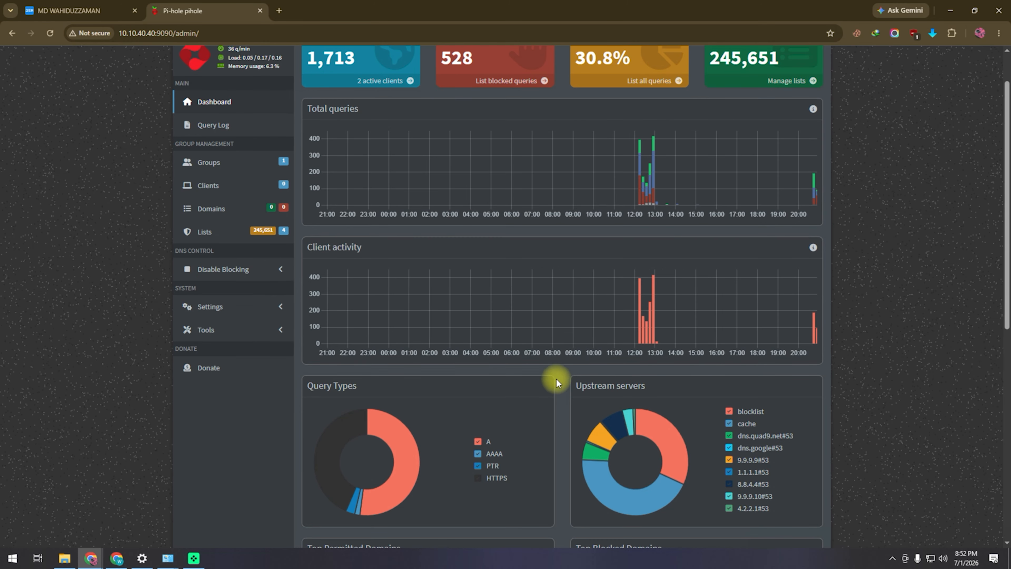
scroll(734, 441, down, 1)
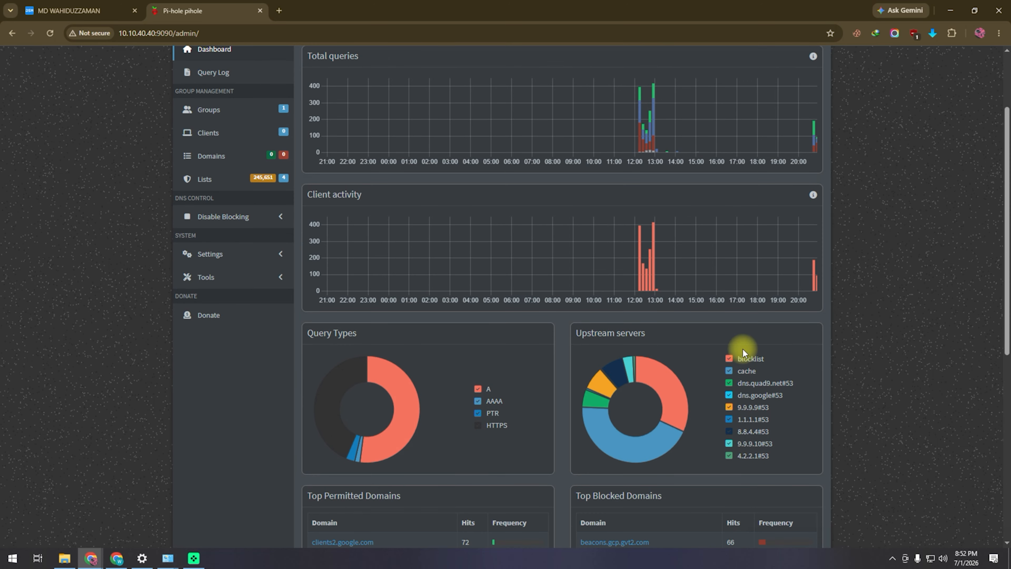
scroll(691, 443, down, 2)
scroll(692, 442, up, 4)
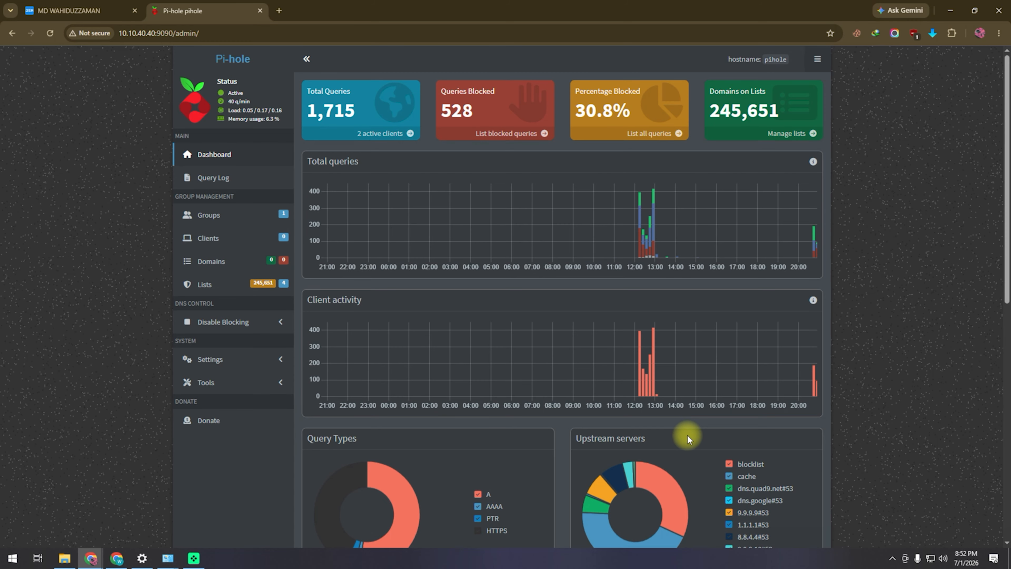
- Browse the Query Log, Groups, Clients and Domains pages
click(213, 177)
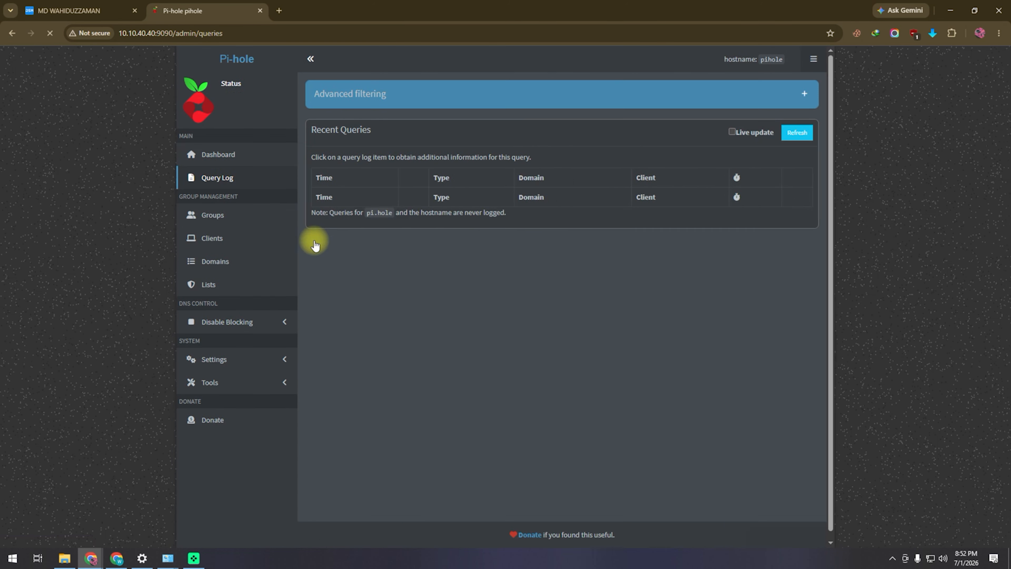
click(229, 220)
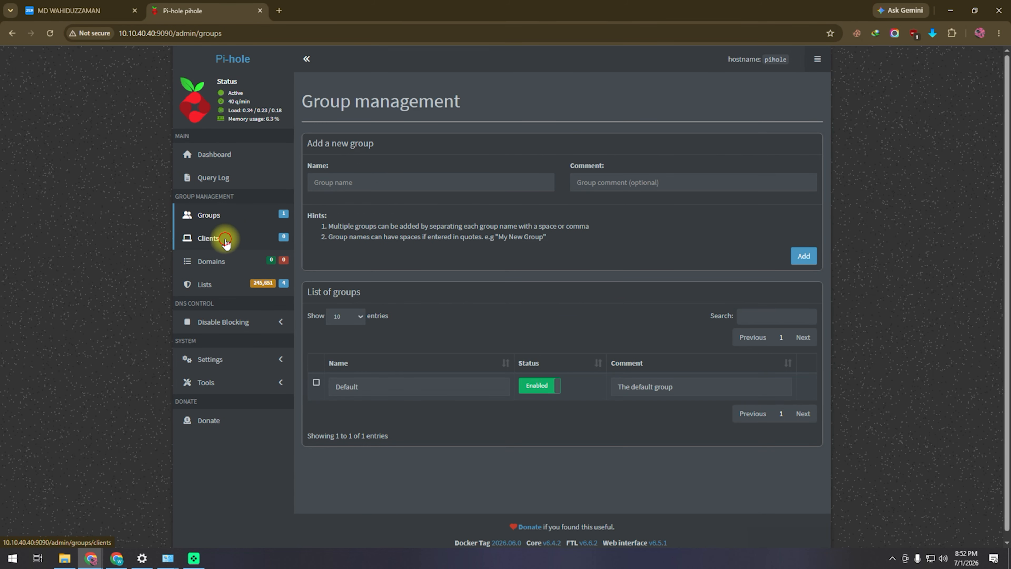
click(225, 242)
click(215, 262)
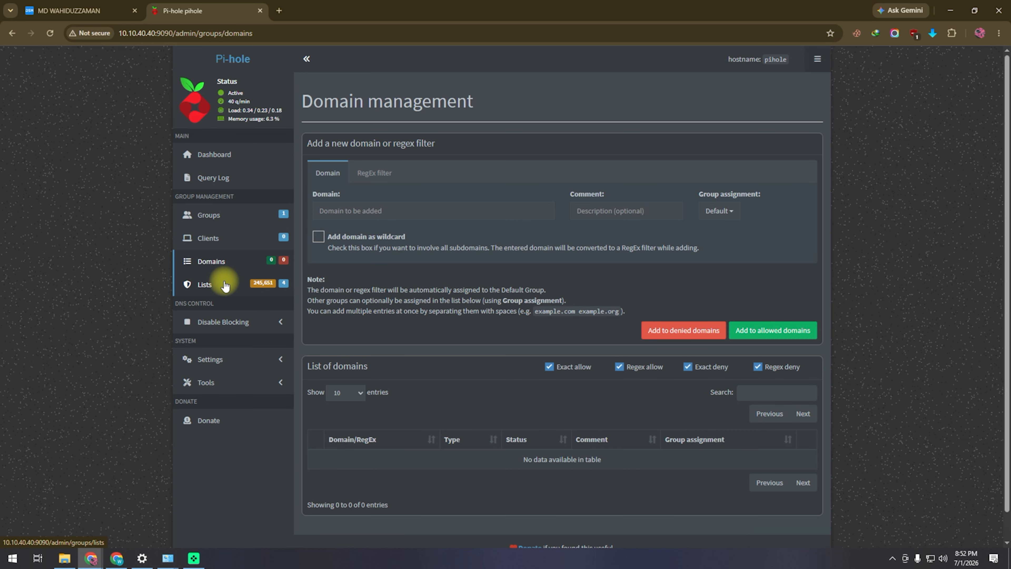
- Review the four enabled subscribed blocklists and expand the Settings and Tools menus
click(225, 286)
scroll(495, 350, down, 2)
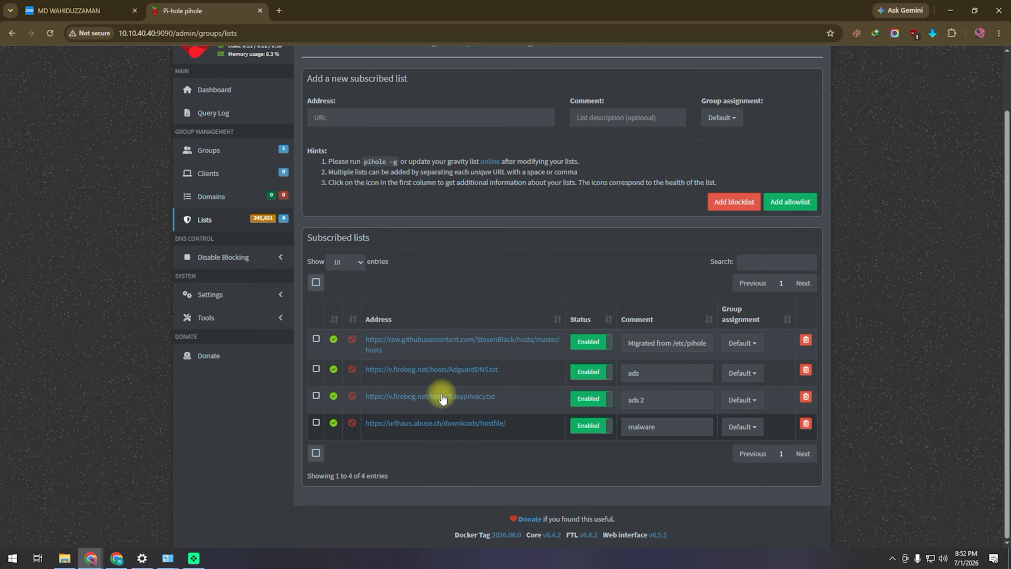
scroll(533, 334, up, 2)
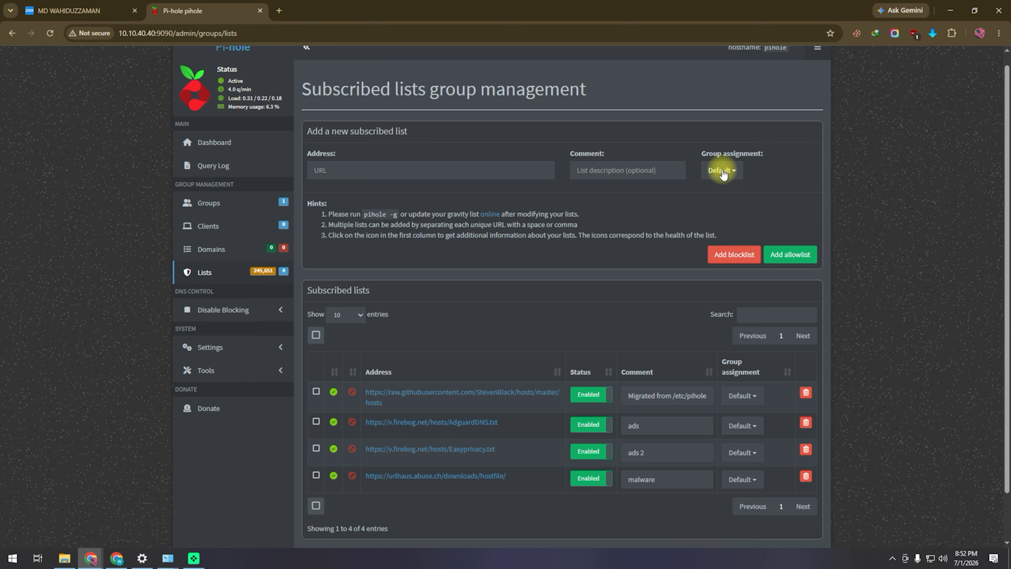
click(228, 348)
click(229, 482)
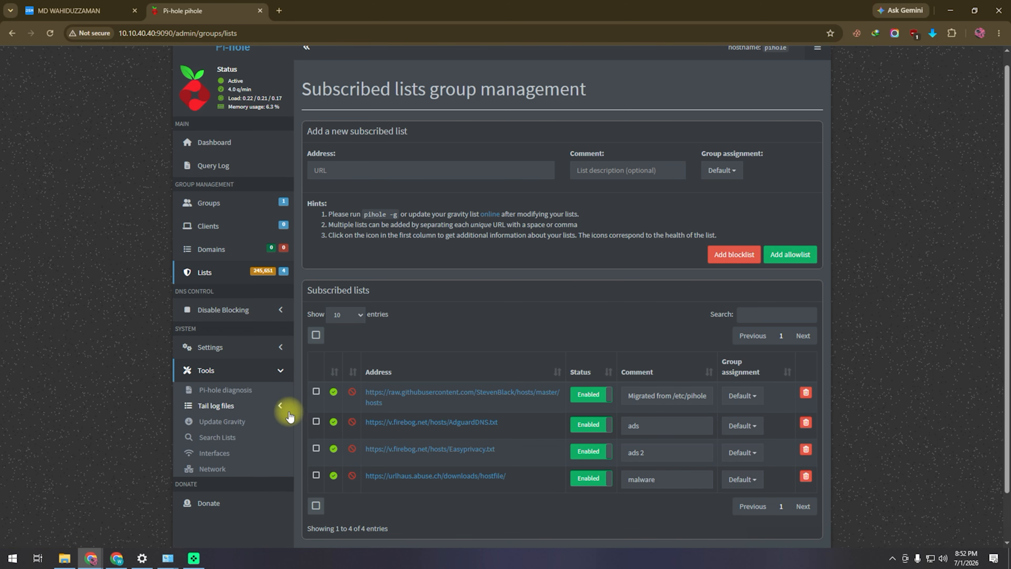
- Run Update Gravity to refresh the blocklists
click(233, 422)
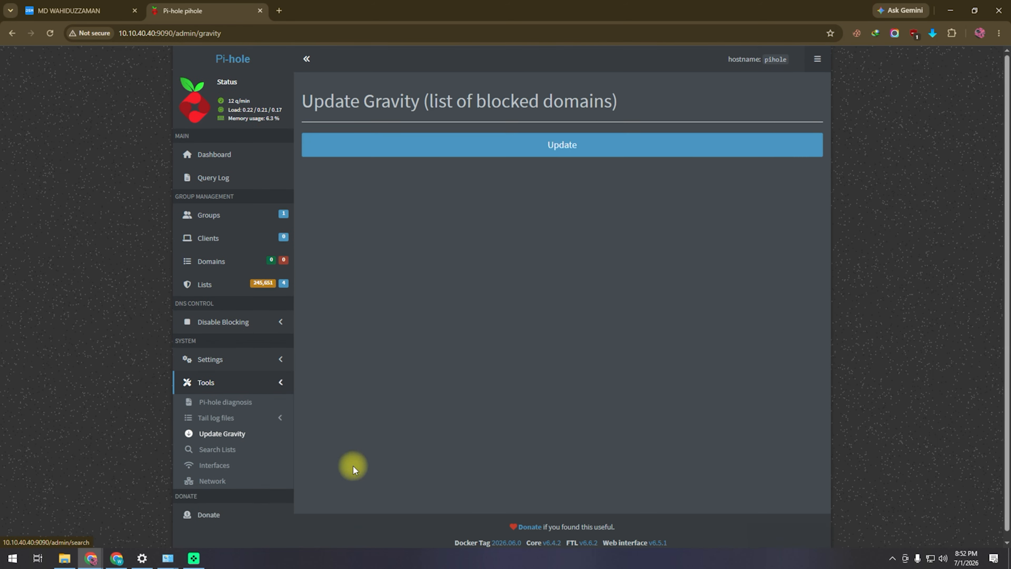
click(517, 146)
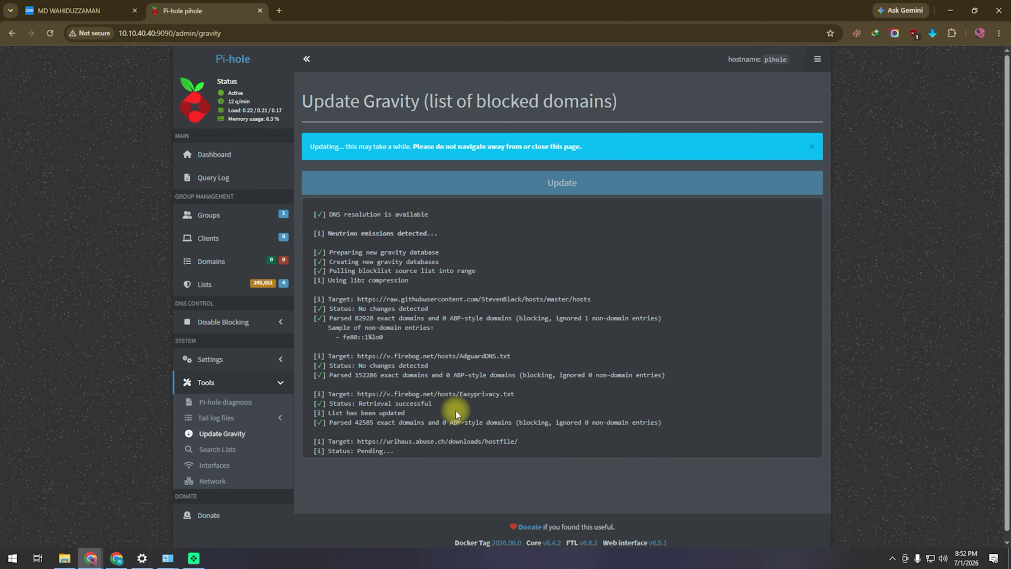
scroll(595, 382, down, 3)
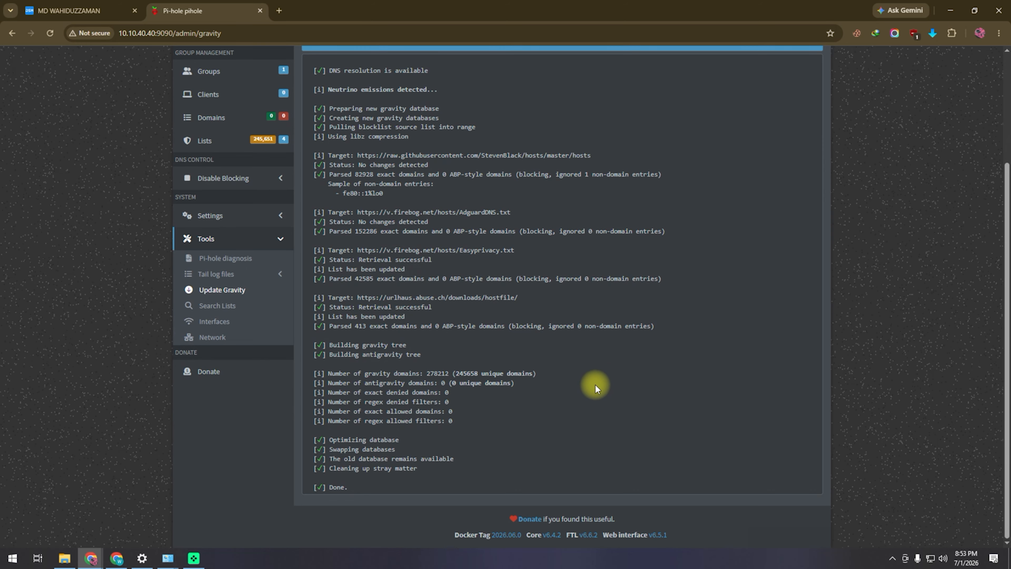
scroll(596, 385, up, 3)
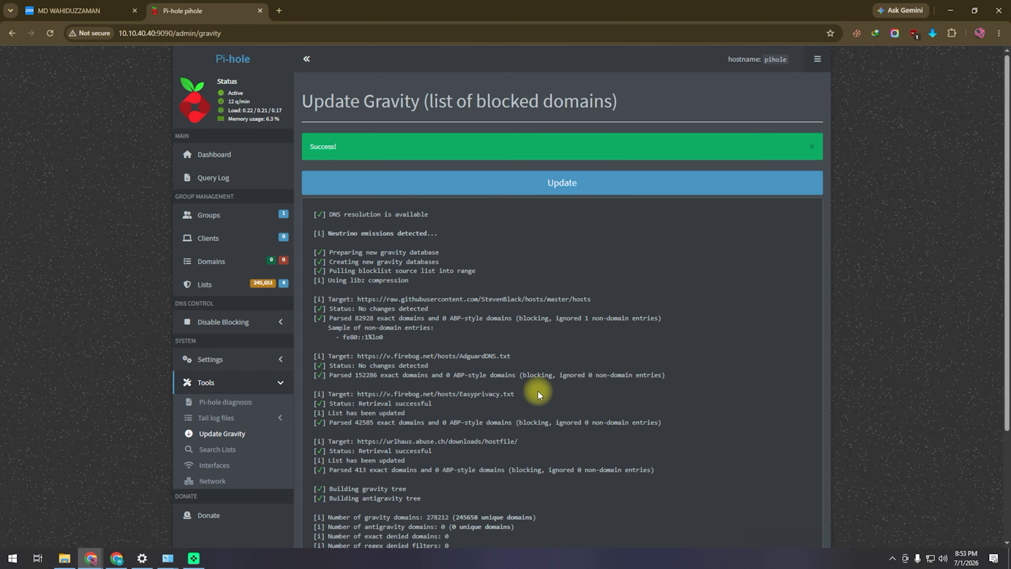
- On the dashboard, disable blocking indefinitely, then re-enable it
click(251, 61)
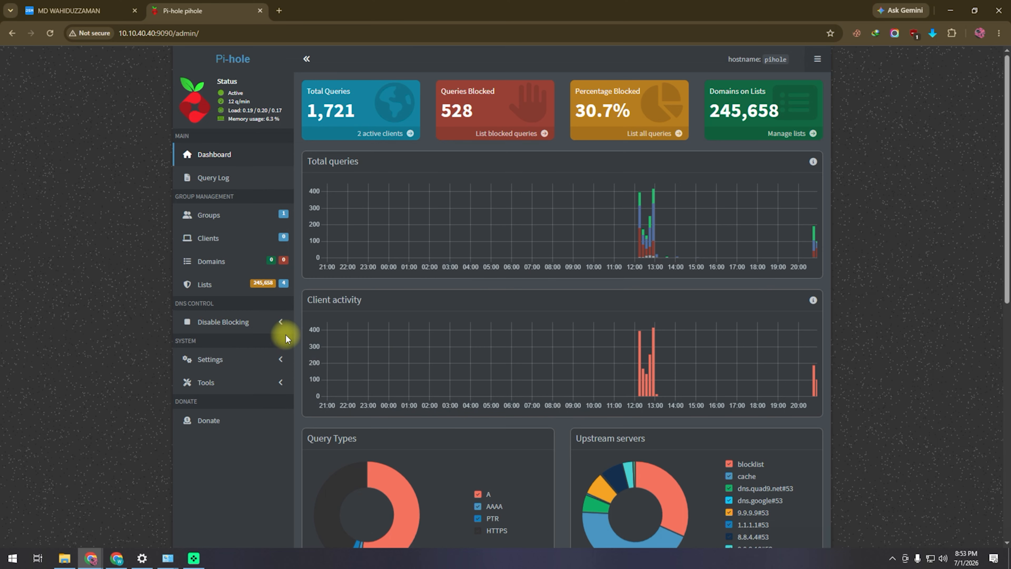
click(225, 322)
click(226, 344)
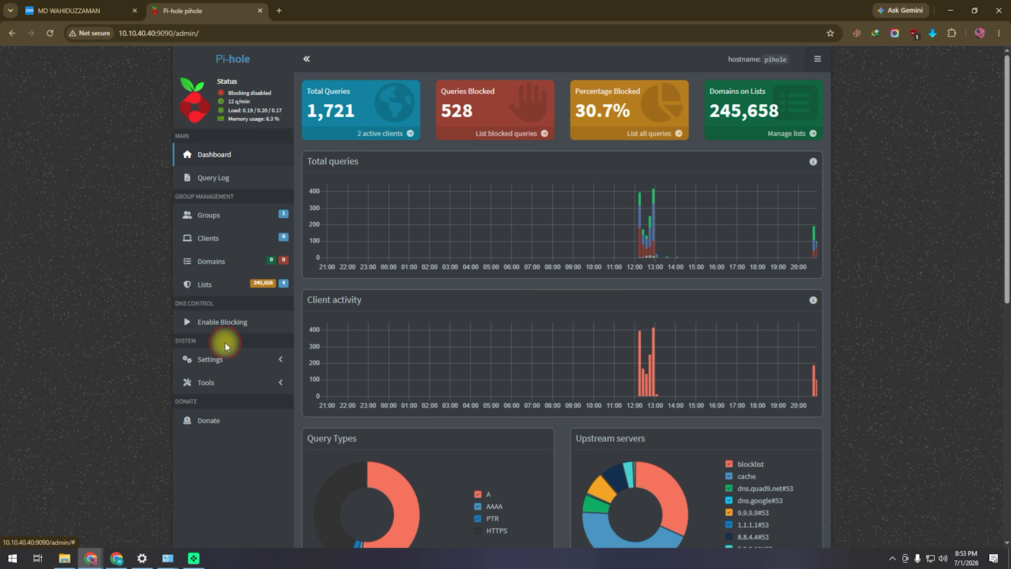
click(231, 325)
click(251, 326)
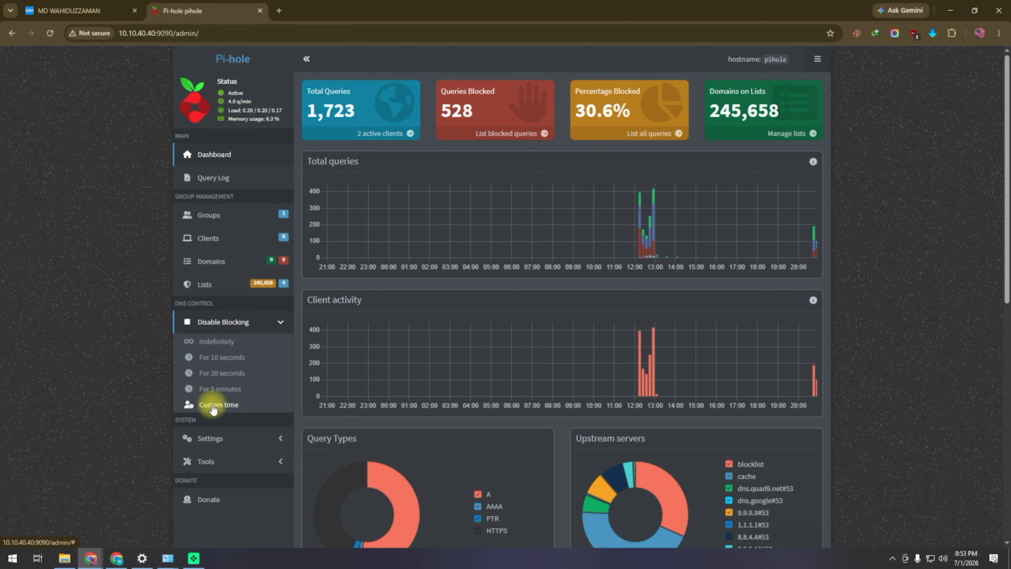
click(210, 438)
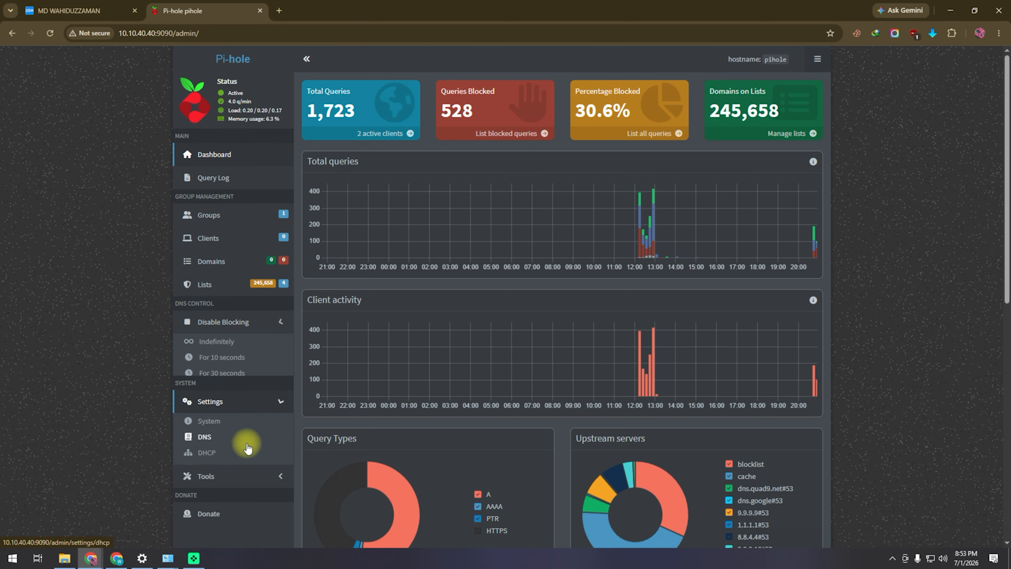
- Browse the System, DNS, DHCP and Web interface/API settings pages
click(210, 379)
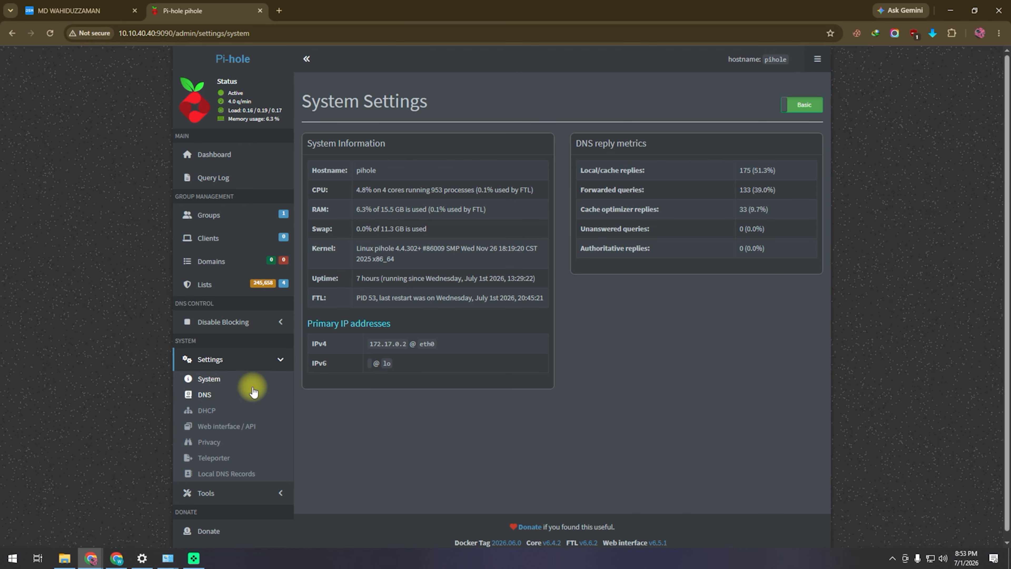
click(204, 394)
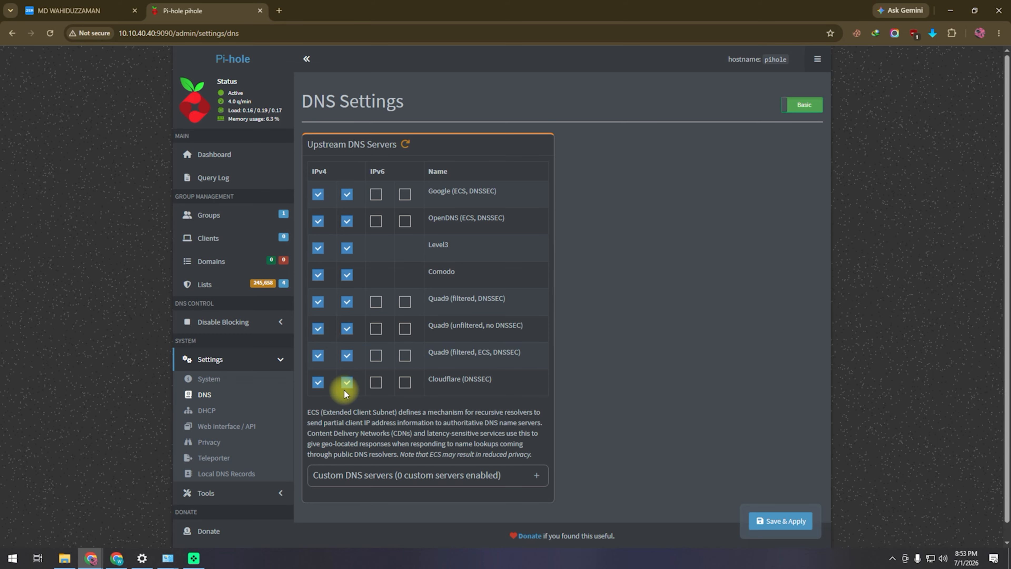
scroll(470, 349, down, 1)
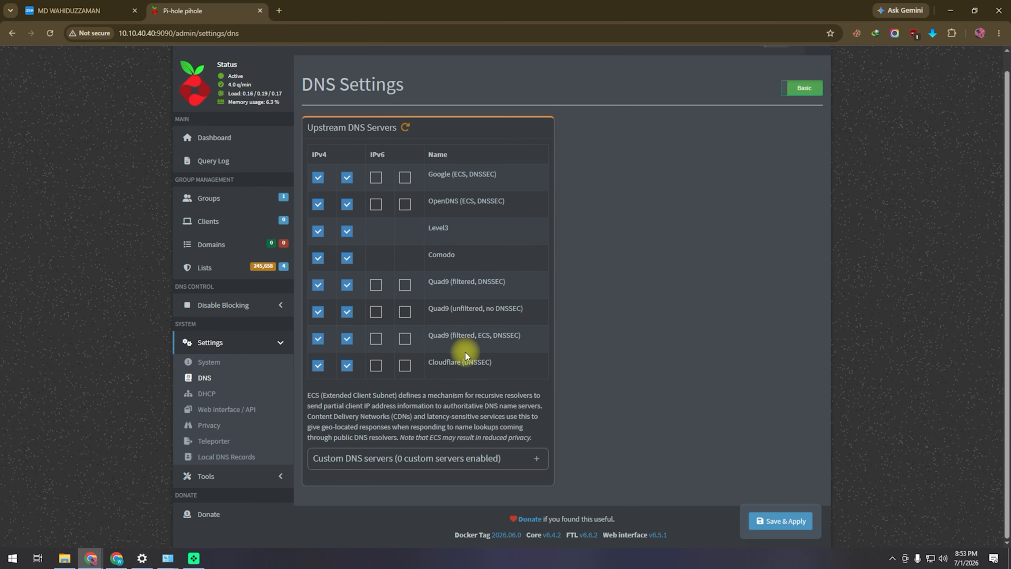
click(205, 394)
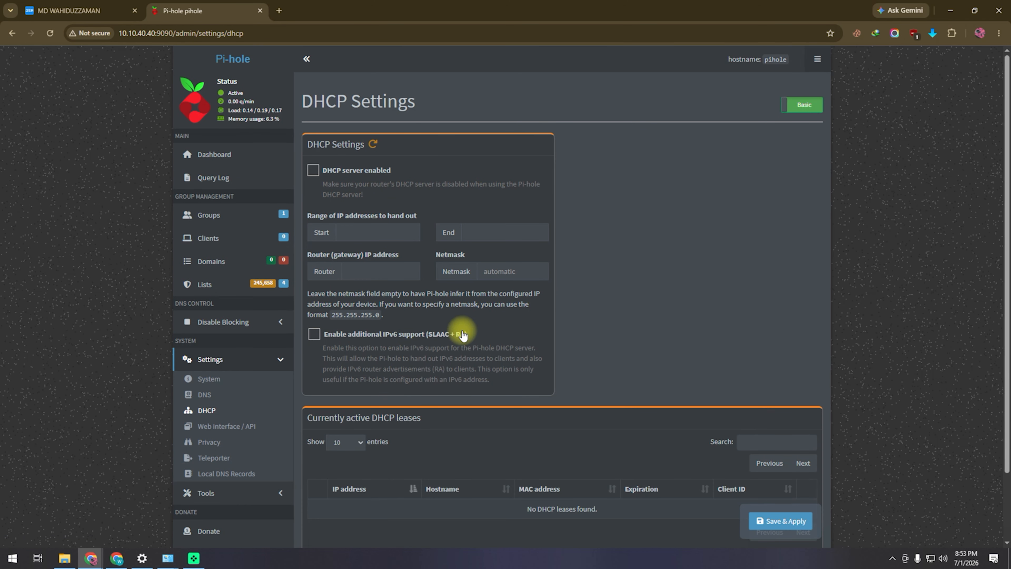
click(217, 425)
- Preview theme options without changing them, visit Teleporter and Local DNS Records, then return to the dashboard
click(460, 176)
click(355, 430)
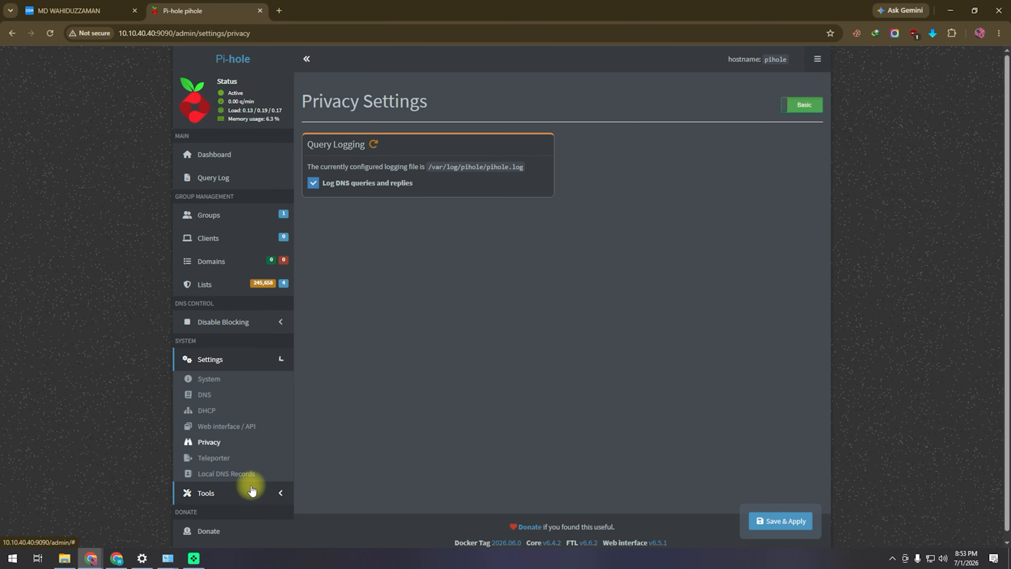
click(211, 458)
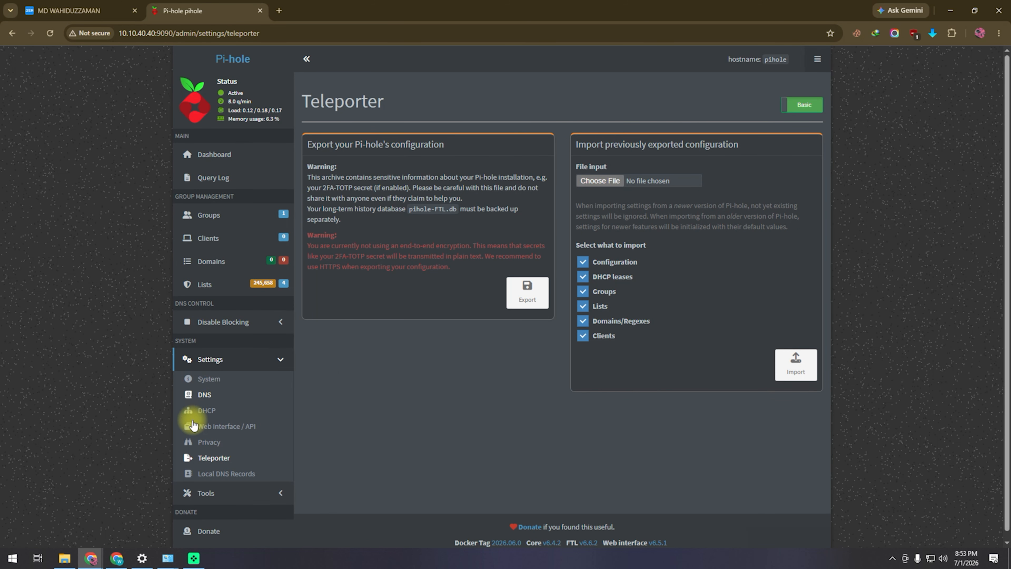
click(219, 477)
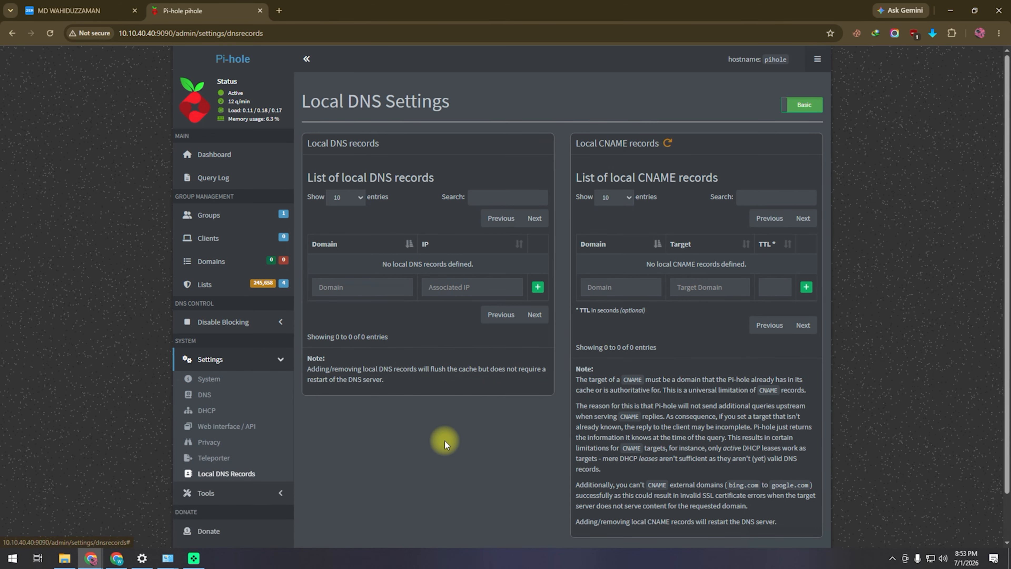
click(215, 159)
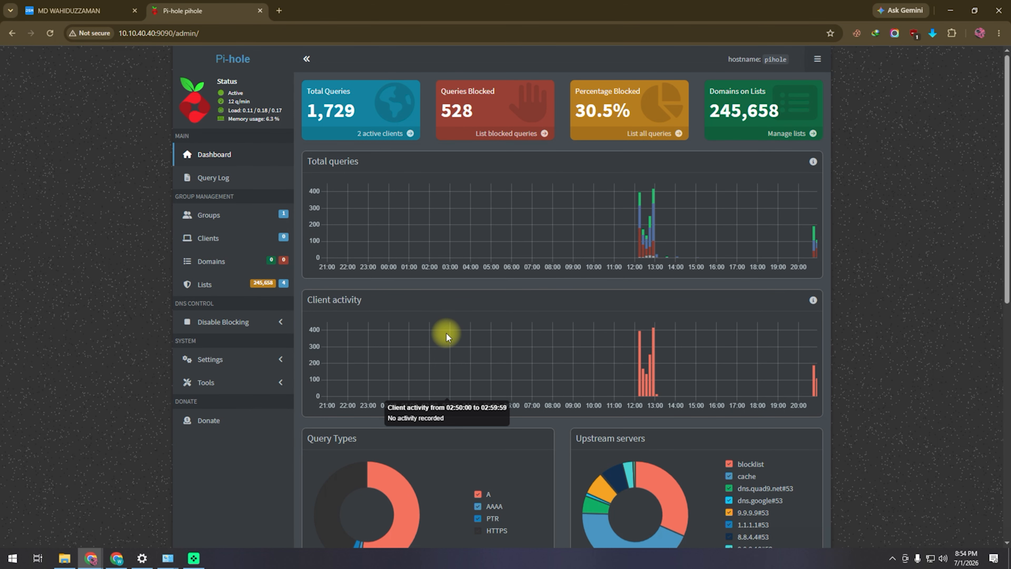
- In DSM, close the pihole container terminal and the Container Manager window
click(79, 11)
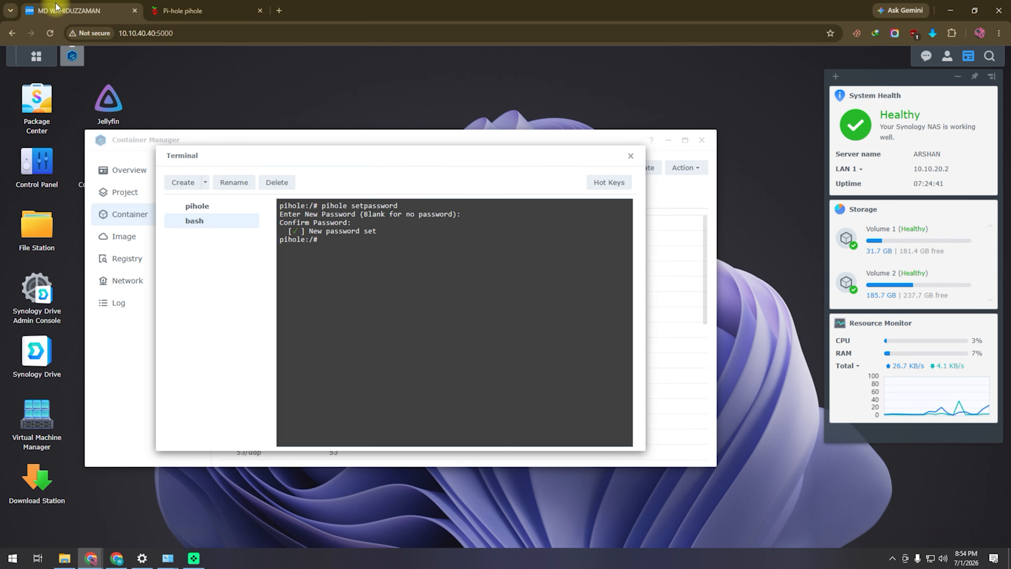
click(631, 156)
click(478, 313)
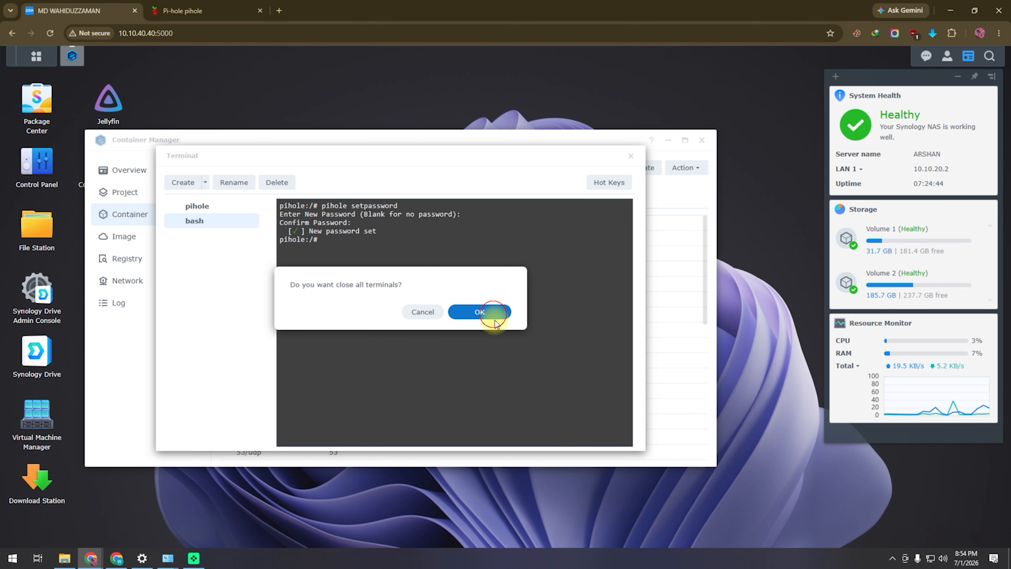
click(147, 218)
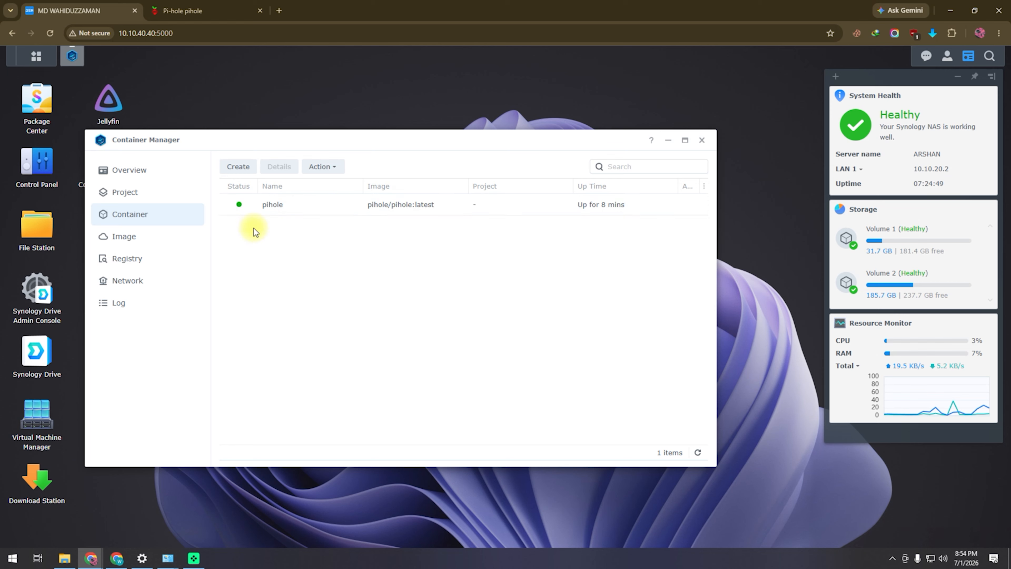
click(702, 140)
- Open Package Center and show installed packages, including Container Manager, Jellyfin and MariaDB 10
click(35, 56)
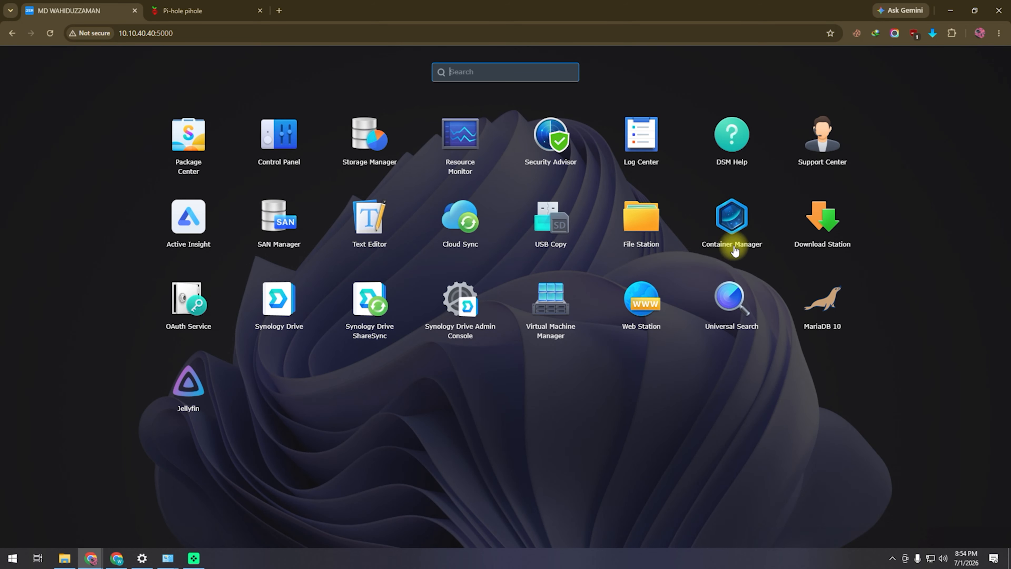
click(680, 402)
click(44, 102)
click(237, 148)
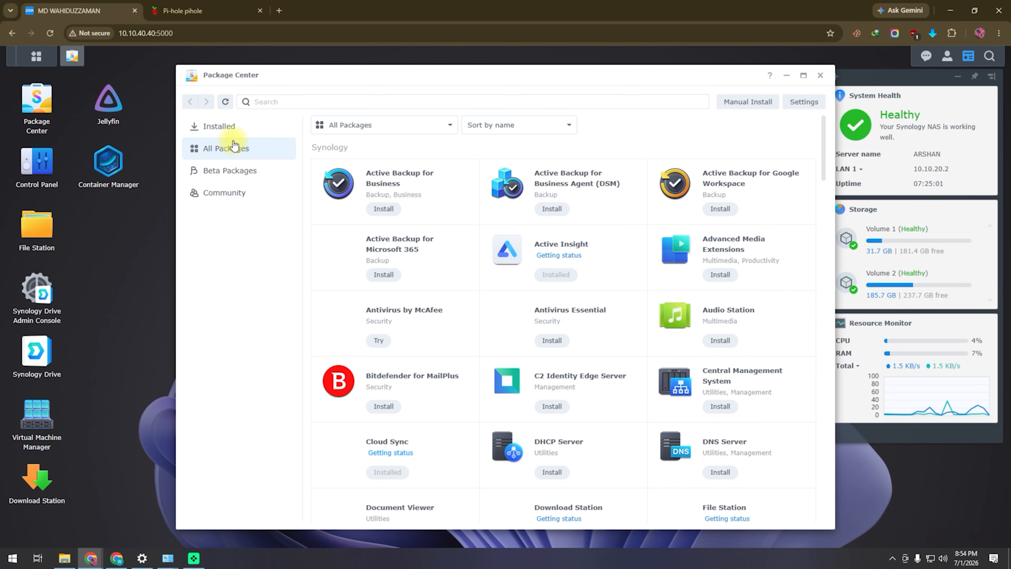
scroll(473, 239, down, 4)
scroll(473, 241, down, 4)
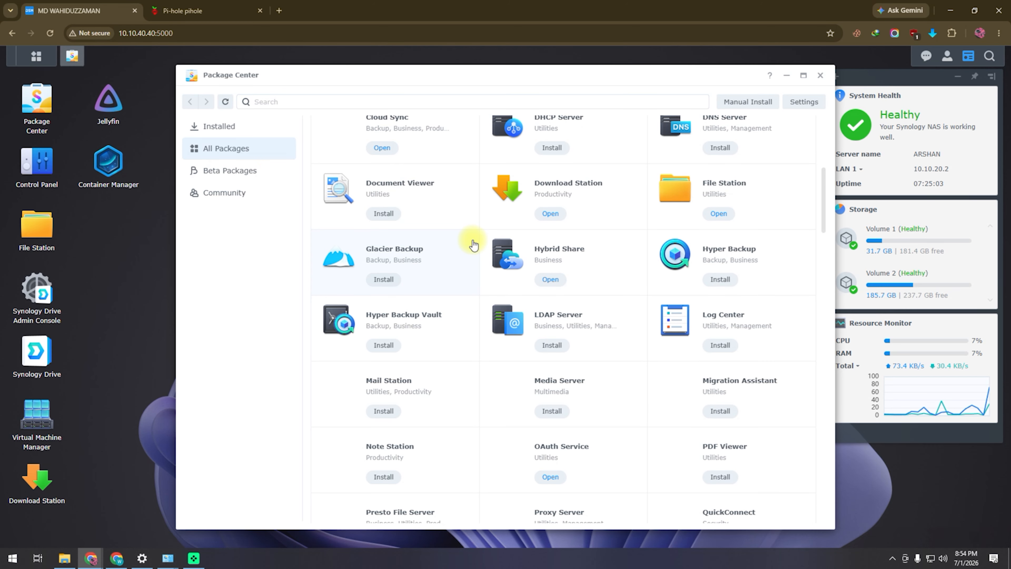
scroll(480, 338, down, 4)
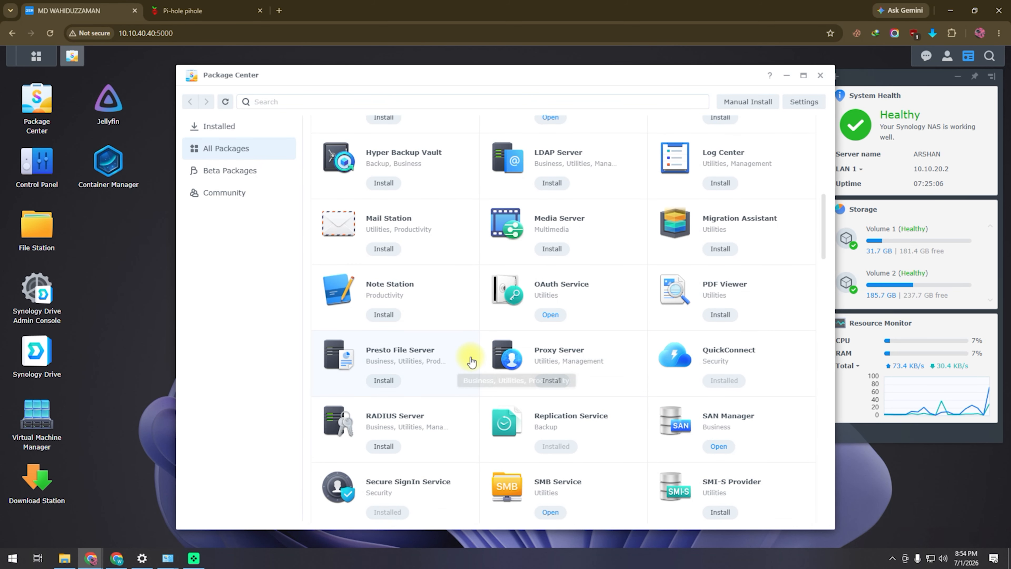
click(231, 126)
scroll(734, 389, down, 10)
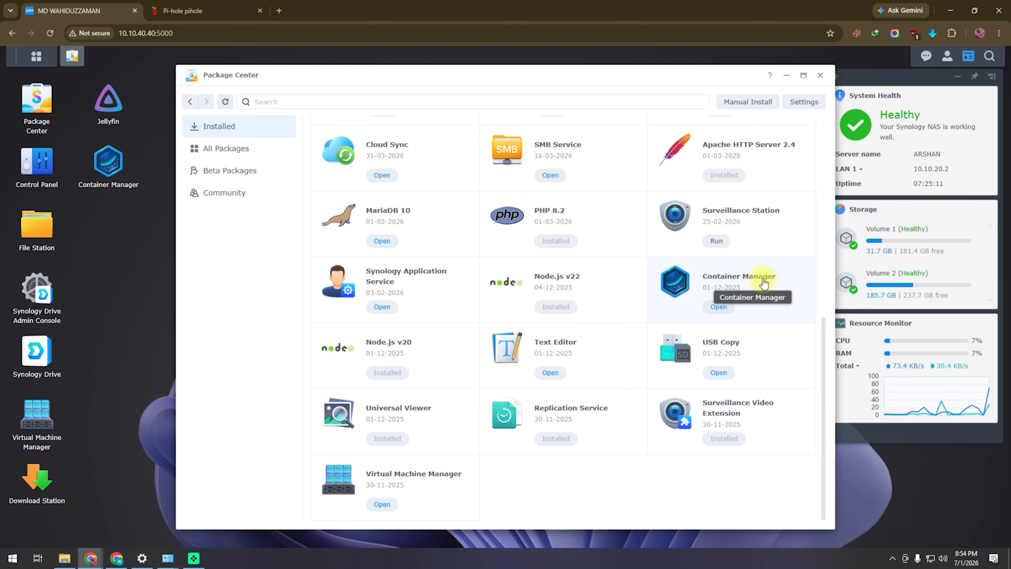
scroll(756, 370, up, 3)
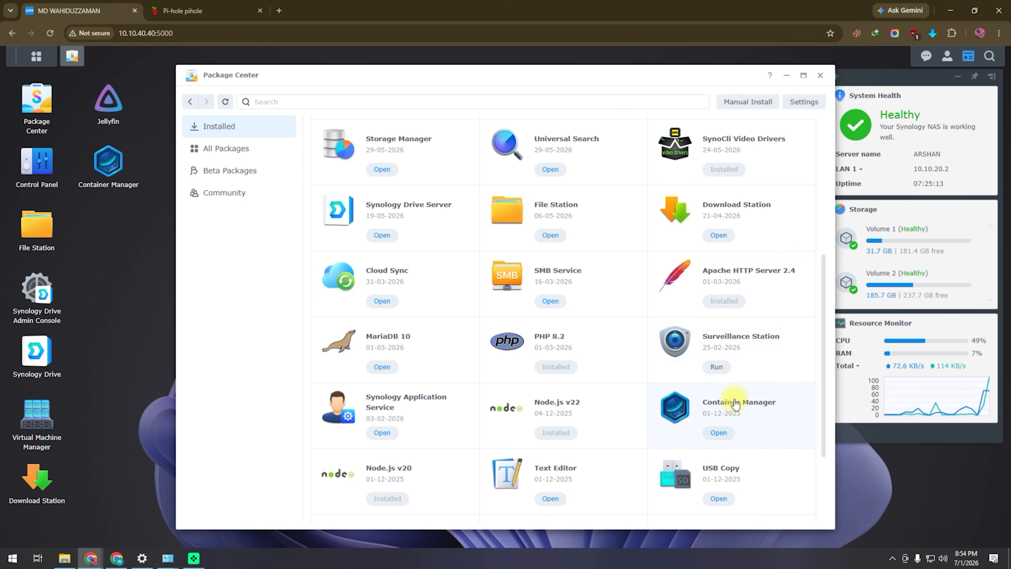
- Open Container Manager's Registry and search for pihole
click(719, 433)
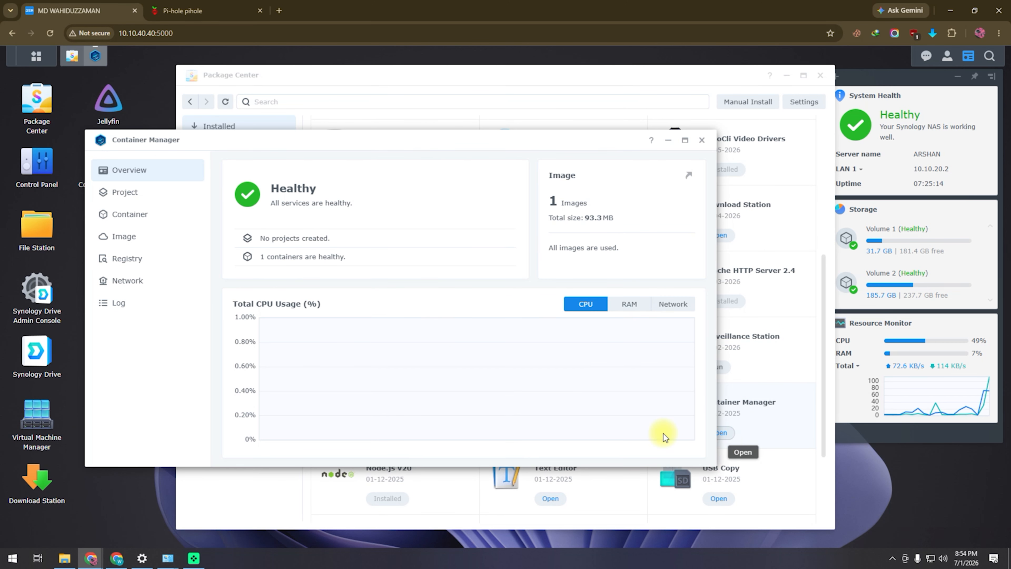
click(144, 263)
text(pihole)
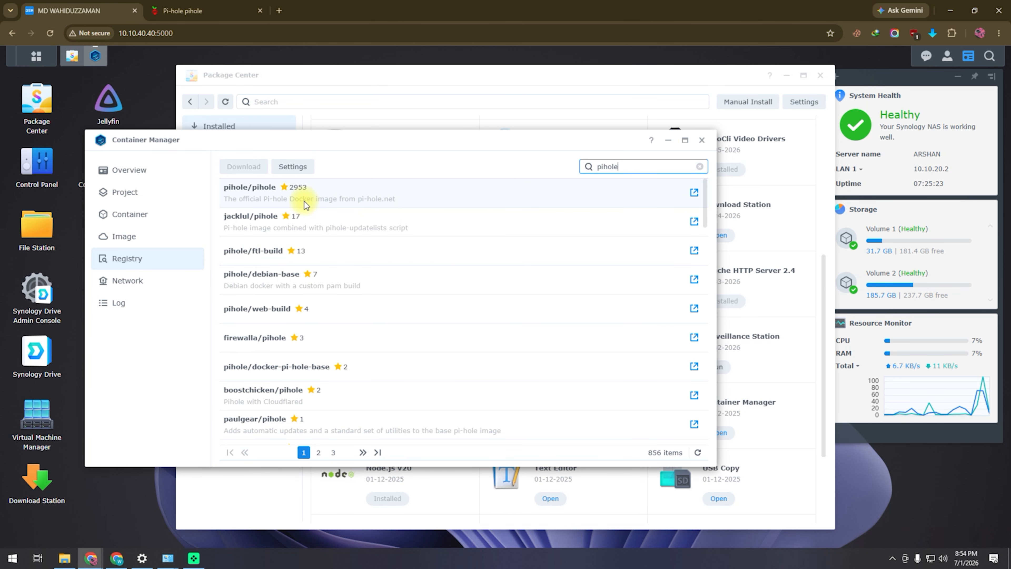
click(906, 542)
click(873, 497)
drag(231, 211, 407, 210)
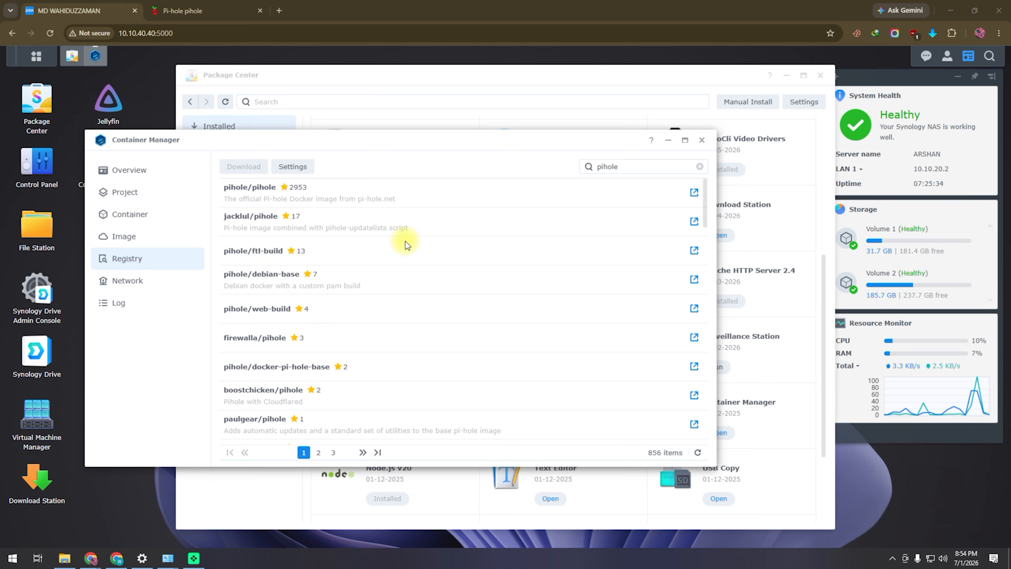
- Download the official pihole/pihole image with the latest tag
click(262, 195)
right_click(261, 188)
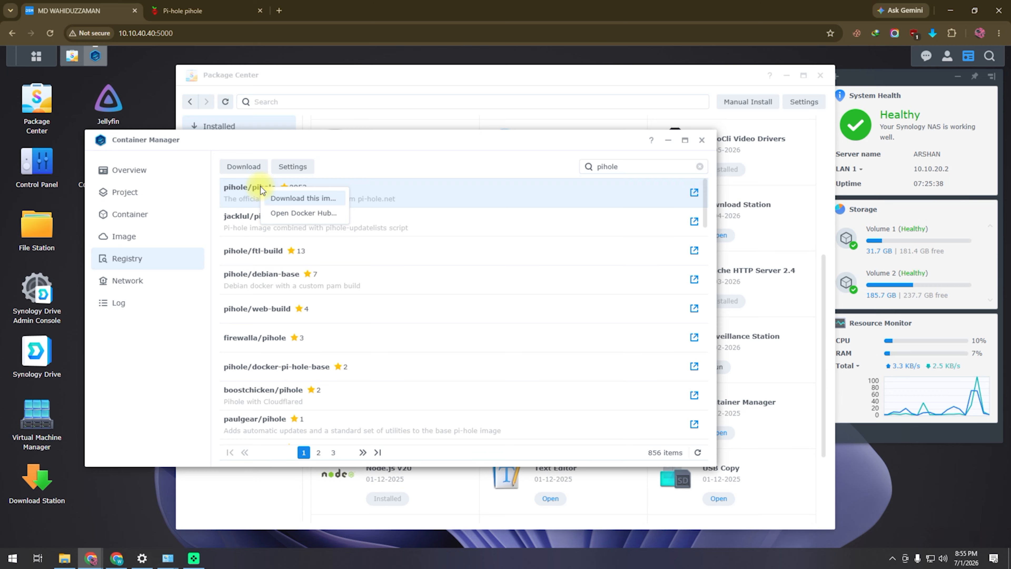
click(288, 199)
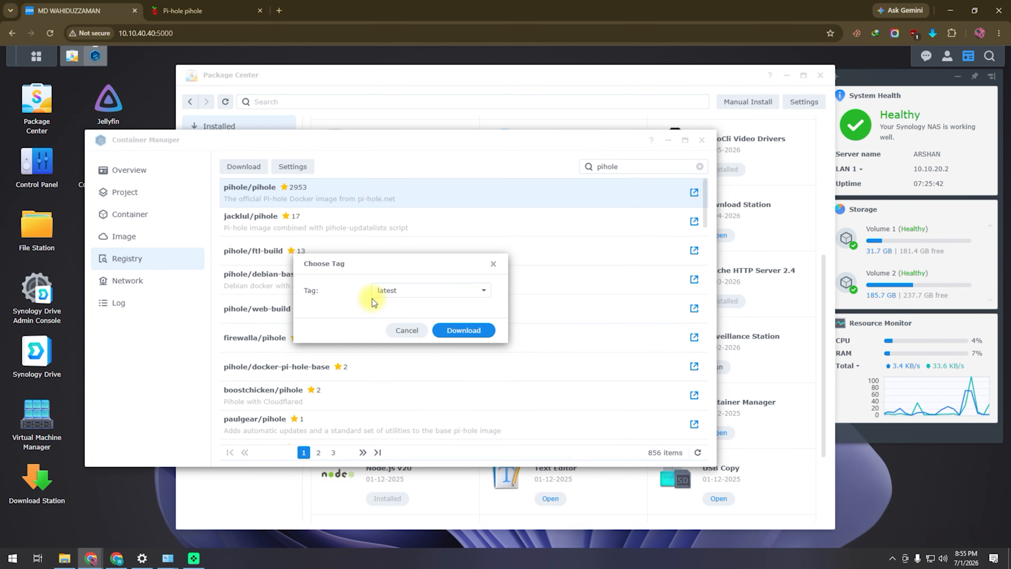
click(477, 330)
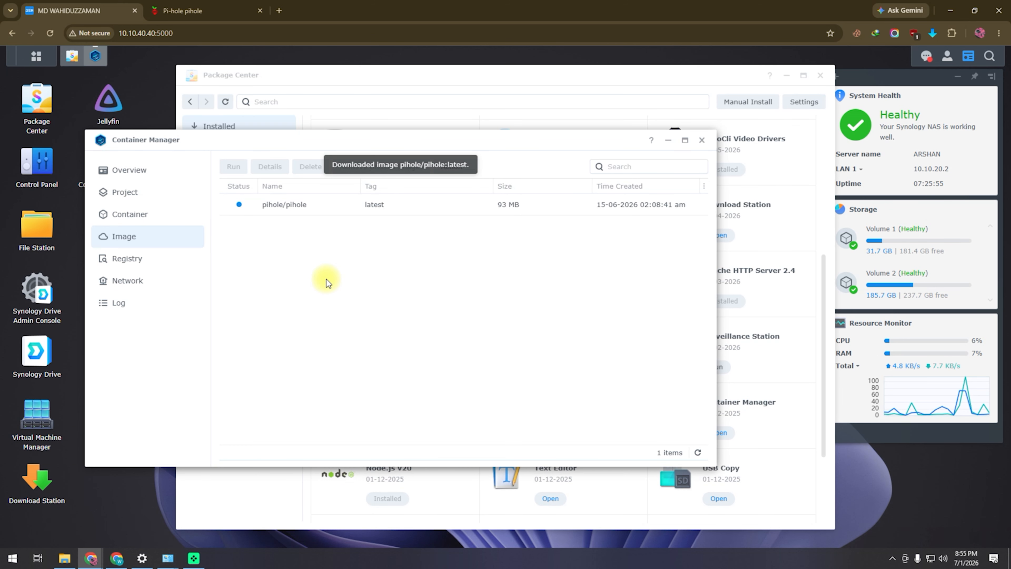
- Check the container list, then switch to the Pi-hole dashboard
drag(264, 140, 305, 148)
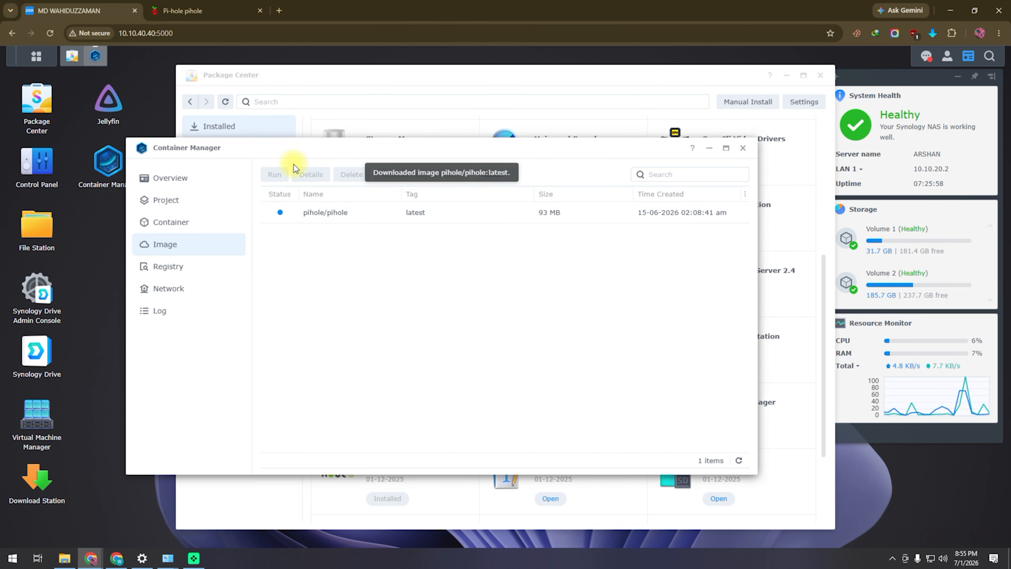
click(184, 229)
click(215, 11)
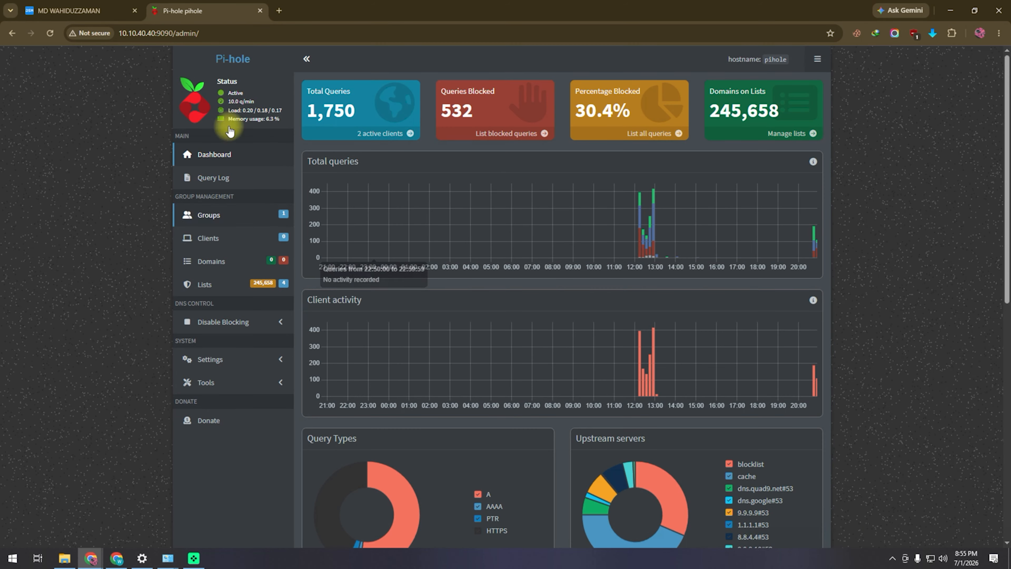
- Close the Pi-hole tab and delete the pihole container via its Action menu, leaving the list empty
click(260, 11)
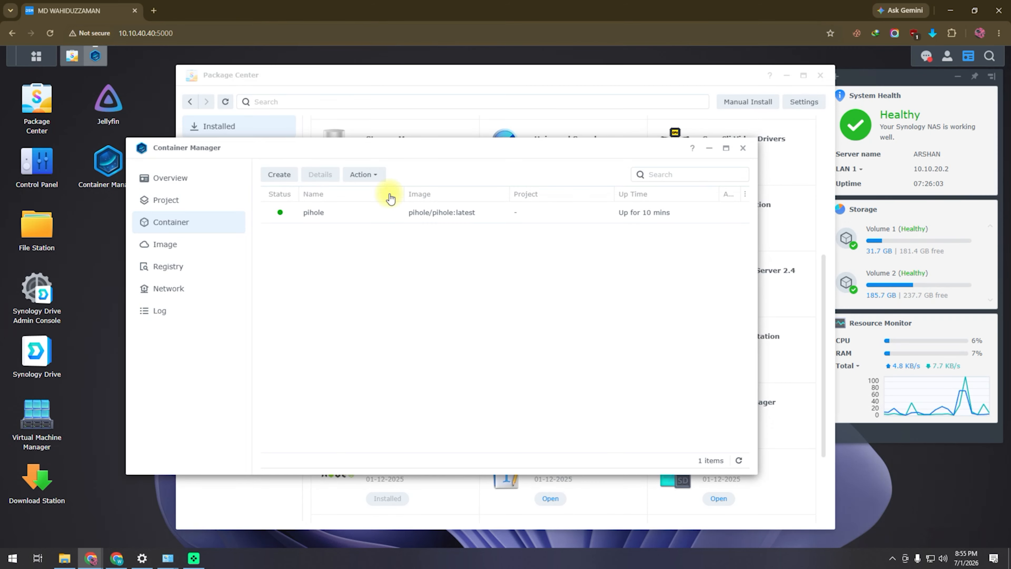
double_click(318, 218)
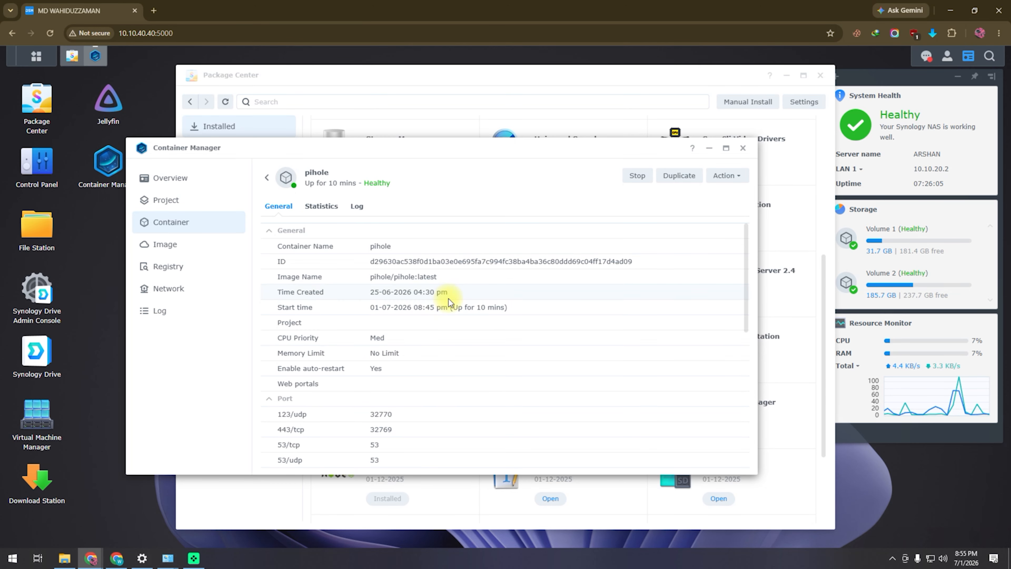
scroll(473, 312, down, 6)
scroll(474, 312, up, 6)
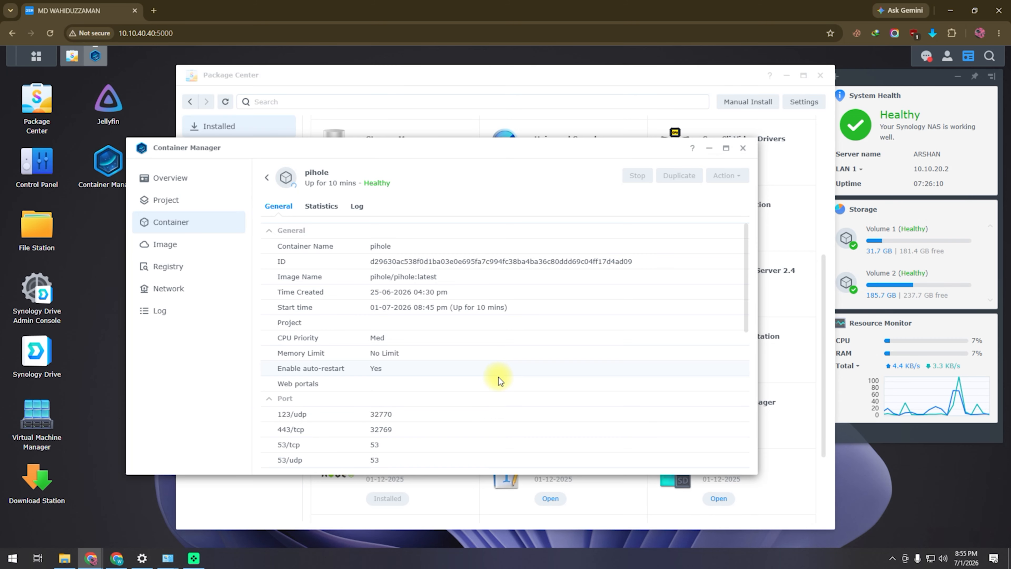
scroll(500, 382, down, 5)
scroll(501, 393, up, 5)
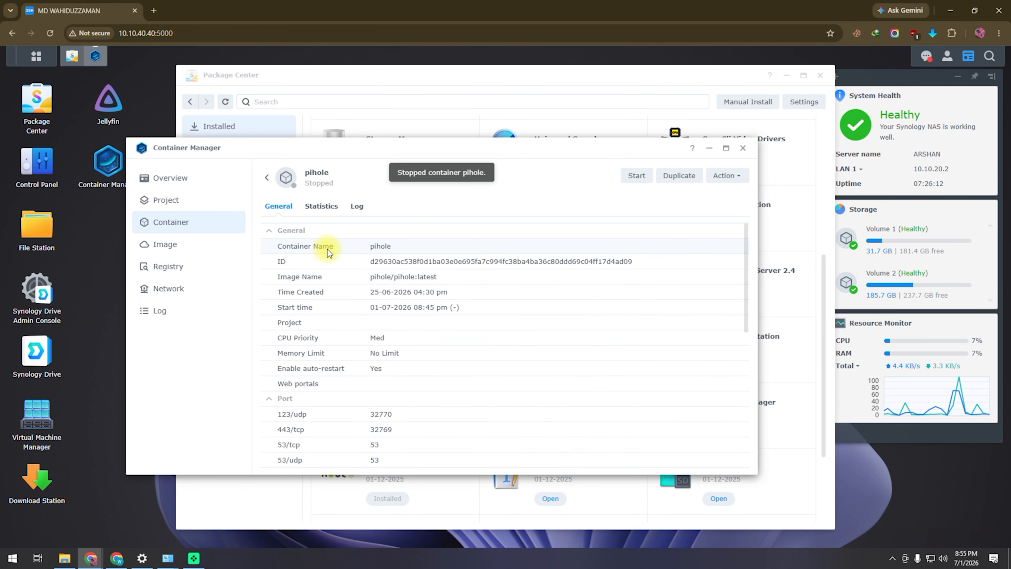
click(741, 177)
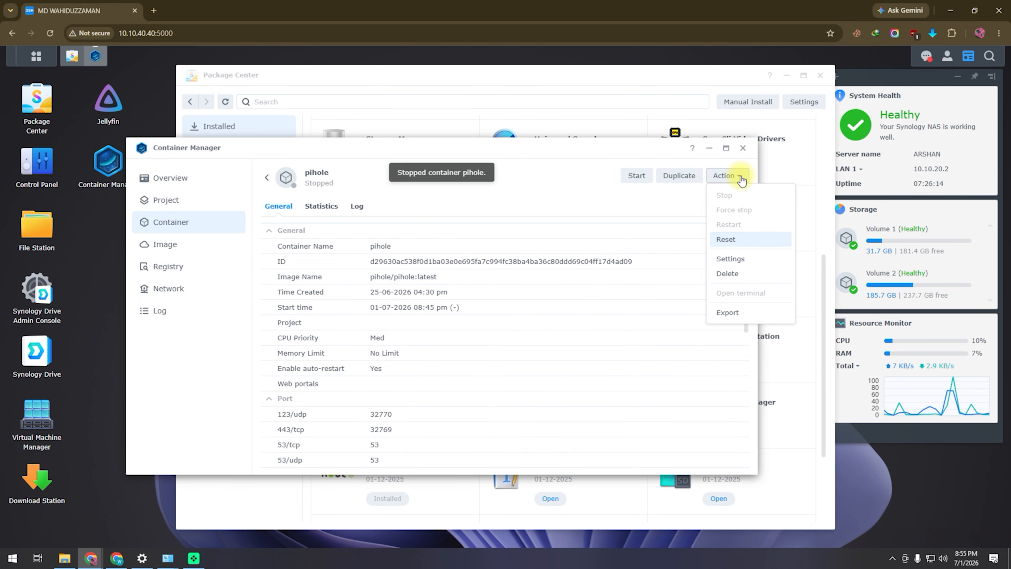
click(729, 274)
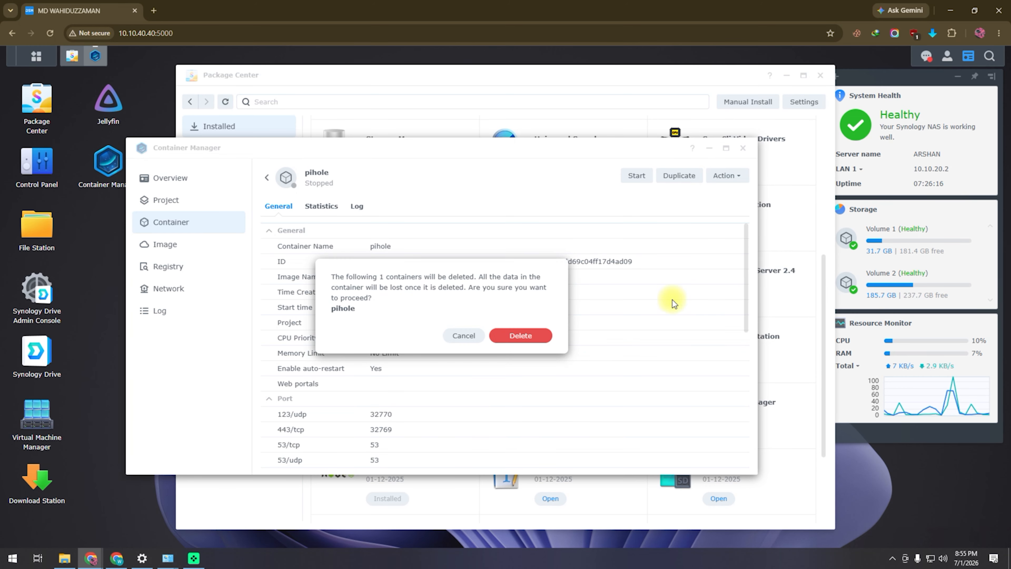
click(529, 338)
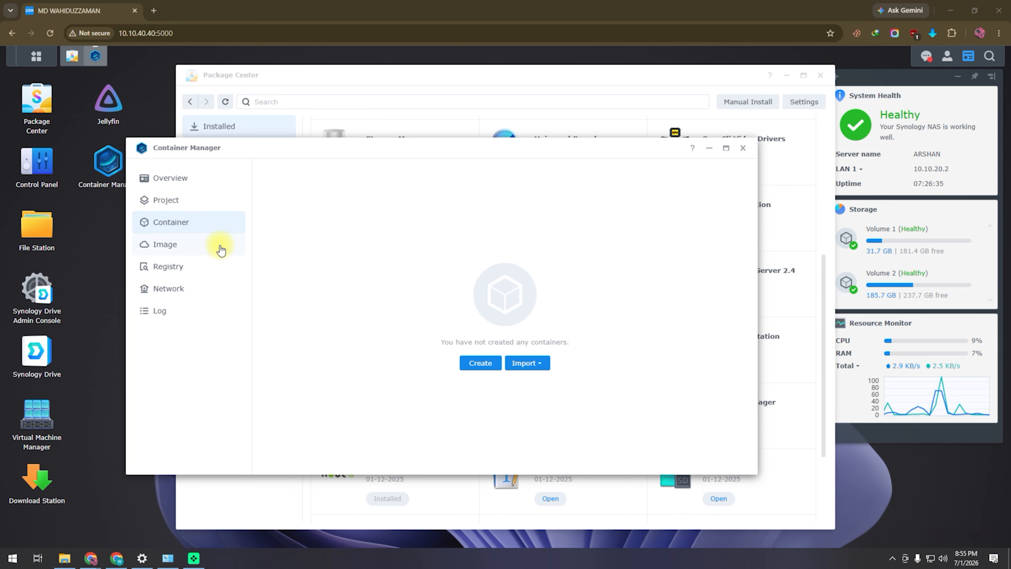
- Open File Station and inspect the existing pihole folder inside docker
click(36, 230)
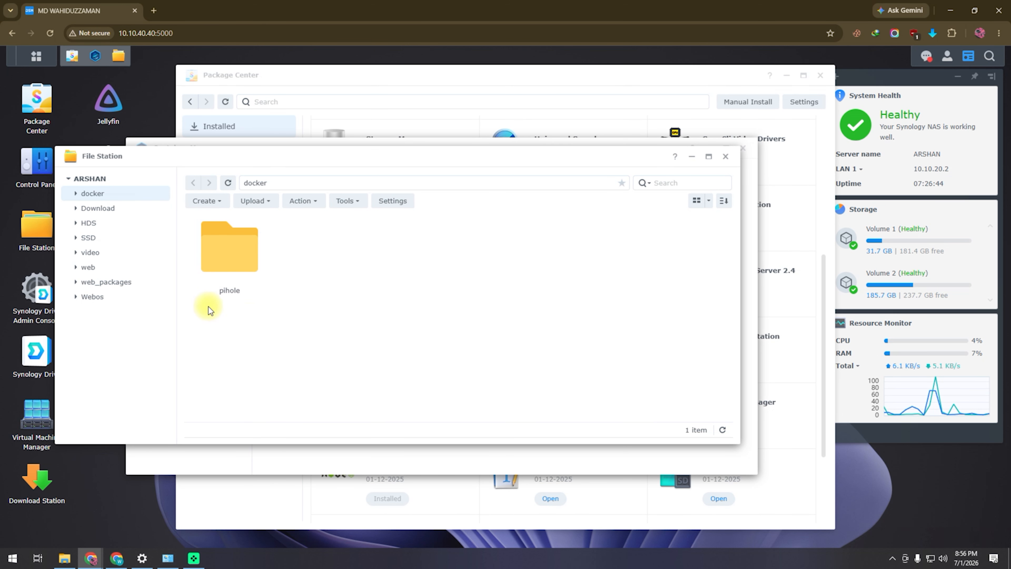
right_click(227, 256)
click(225, 255)
double_click(225, 255)
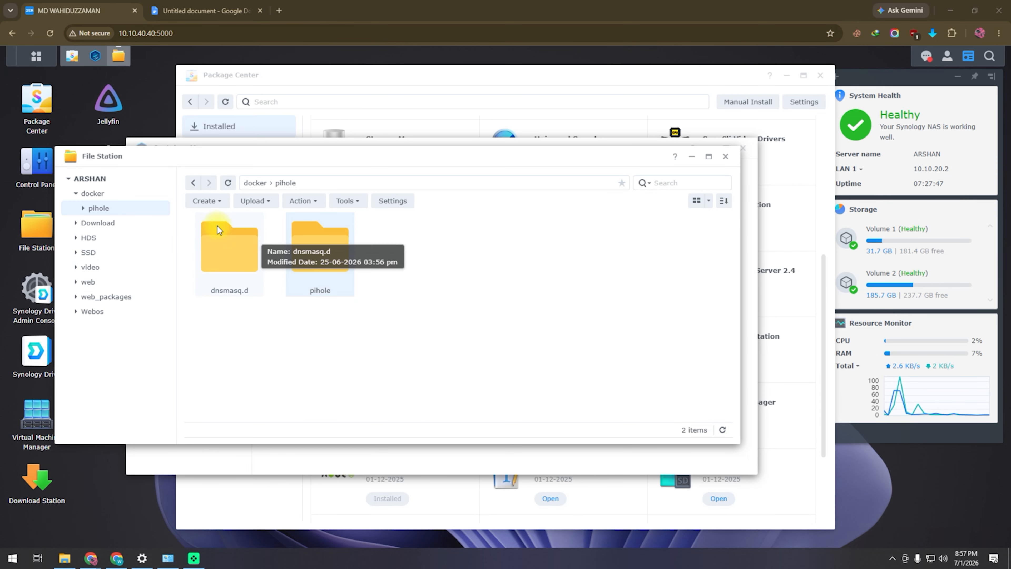
click(193, 183)
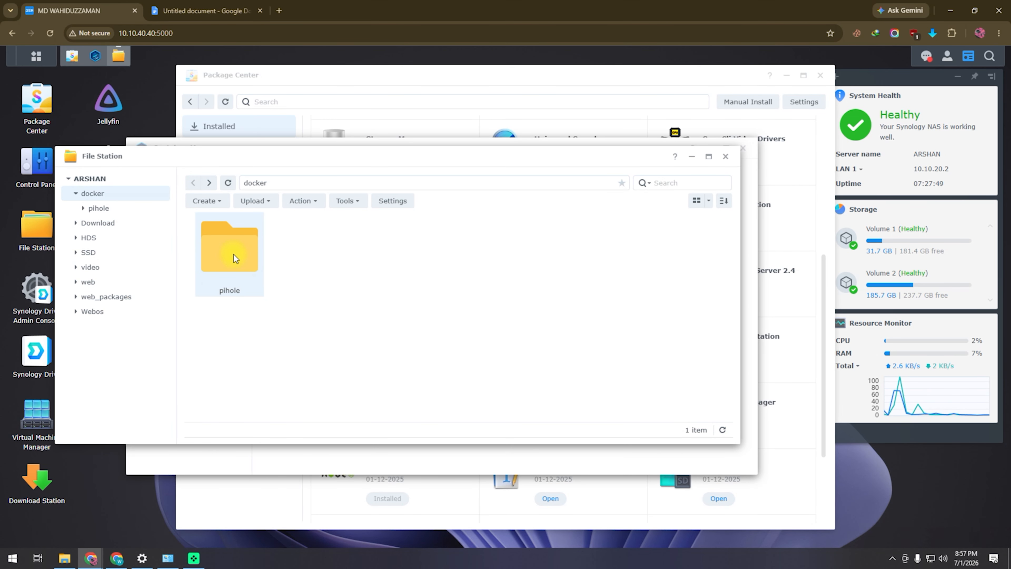
double_click(234, 254)
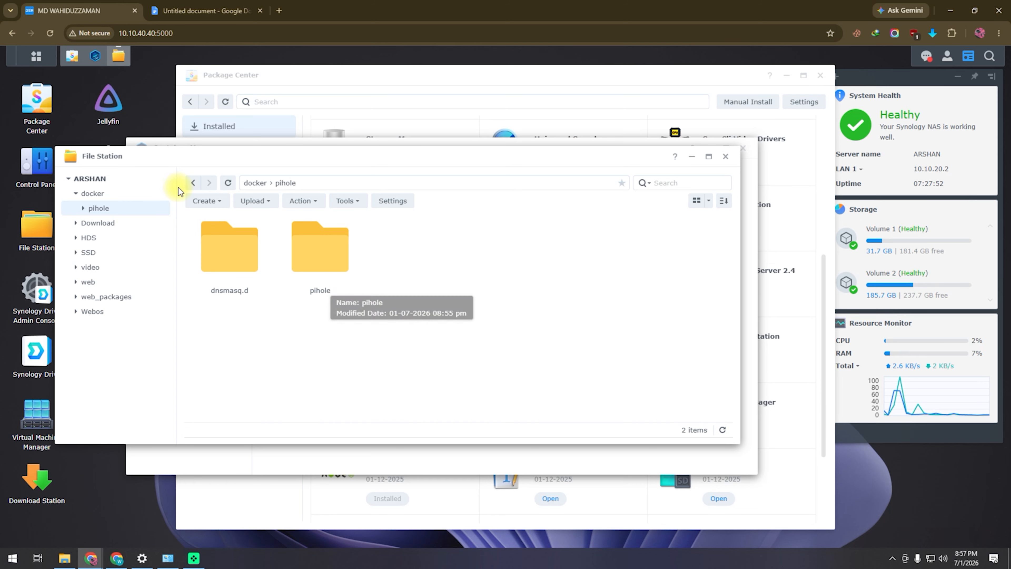
click(193, 182)
- Delete the old pihole folder from the docker shared folder
right_click(236, 267)
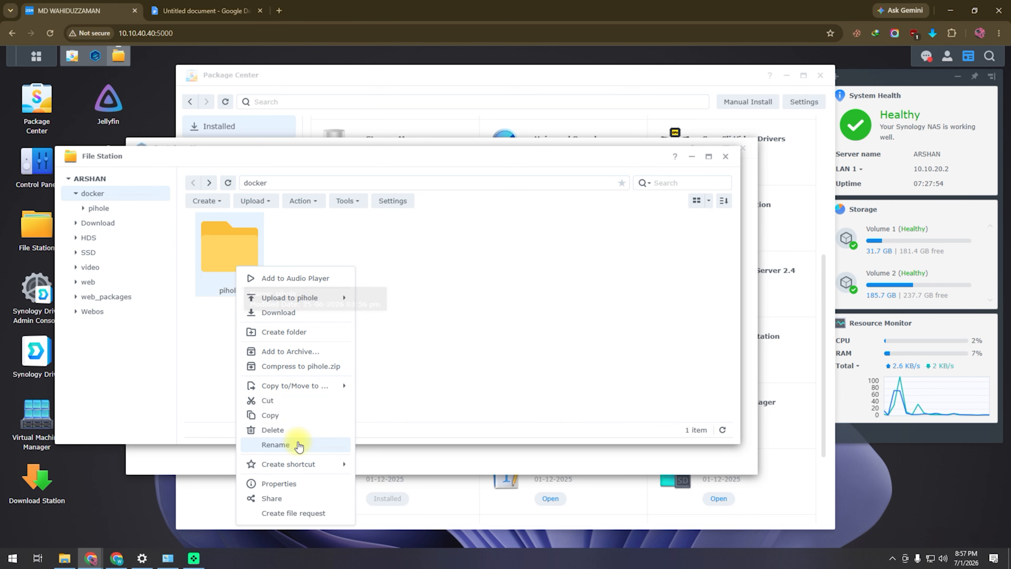
click(273, 430)
click(477, 309)
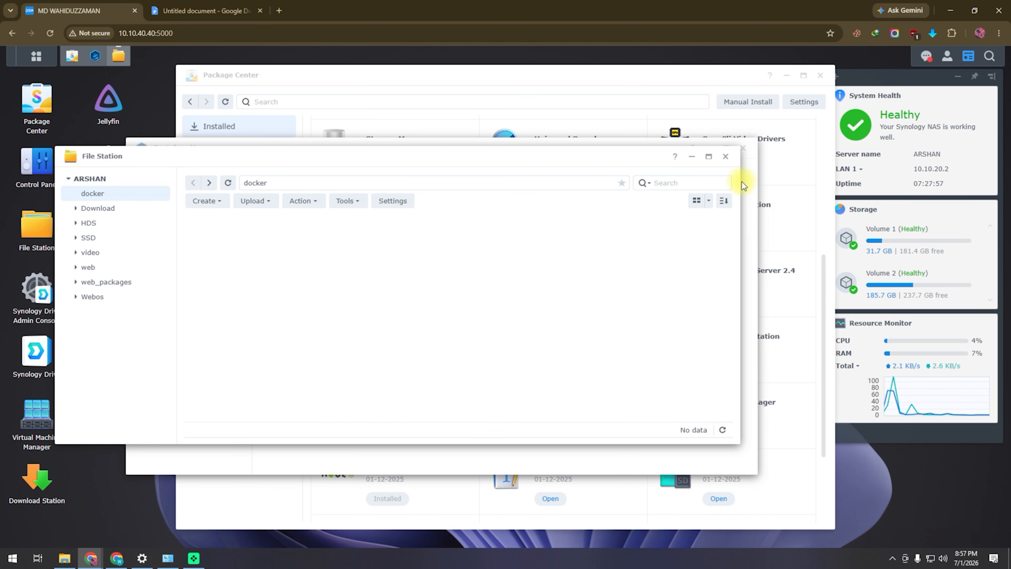
click(726, 156)
click(37, 226)
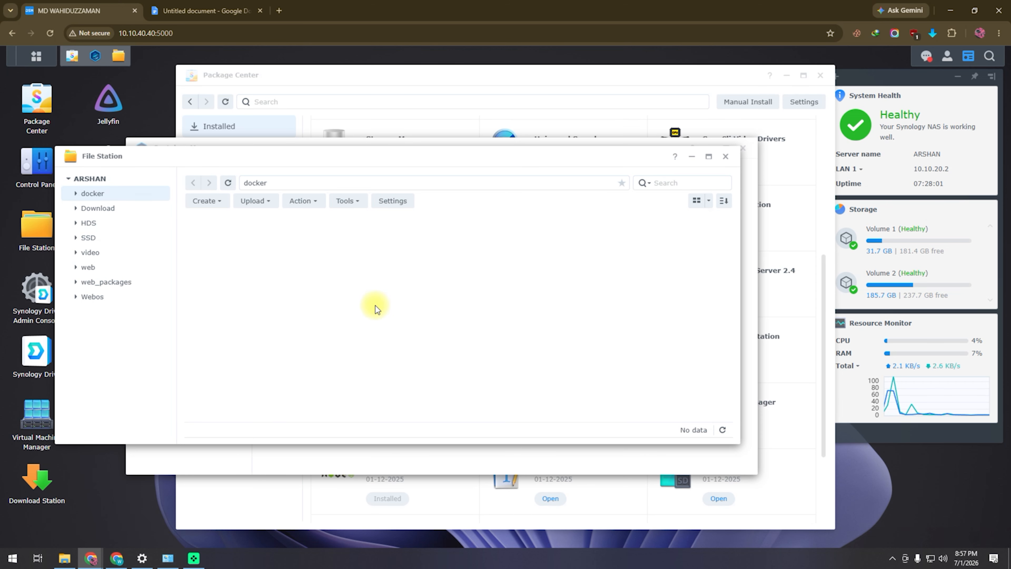
- Create a new folder named pihole in docker and open it
right_click(268, 239)
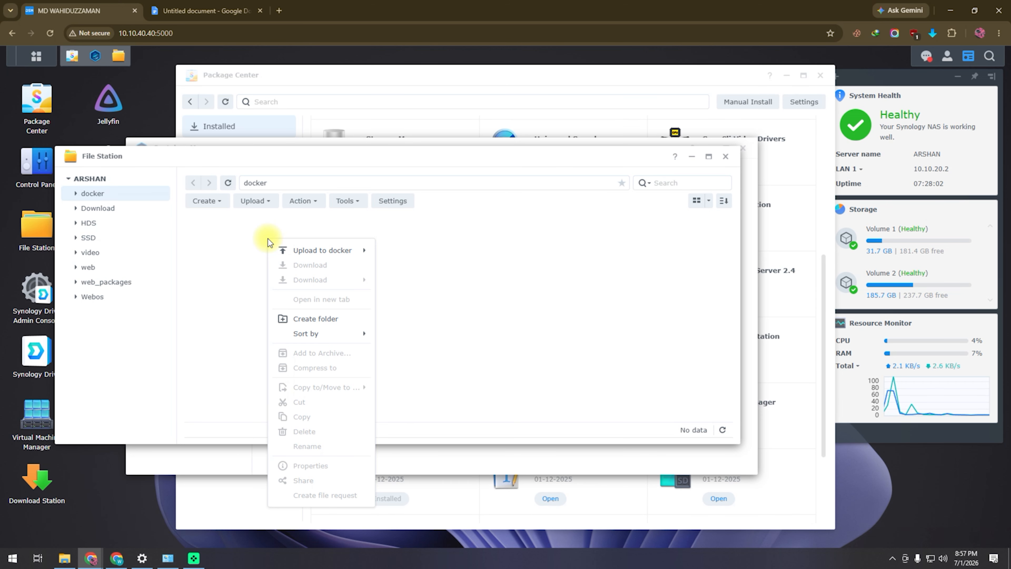
click(316, 319)
text(pihole)
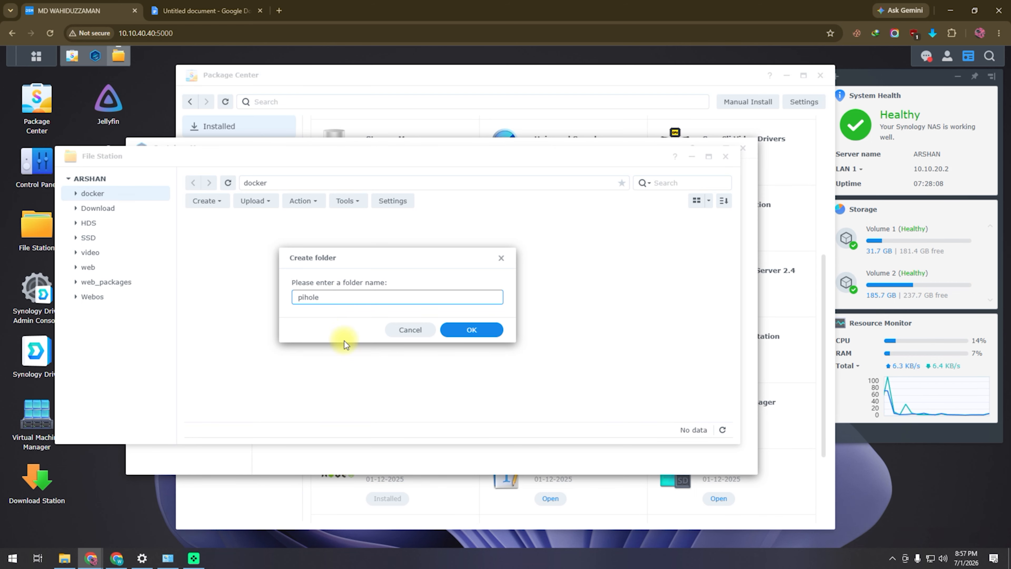
click(480, 330)
click(234, 262)
double_click(234, 263)
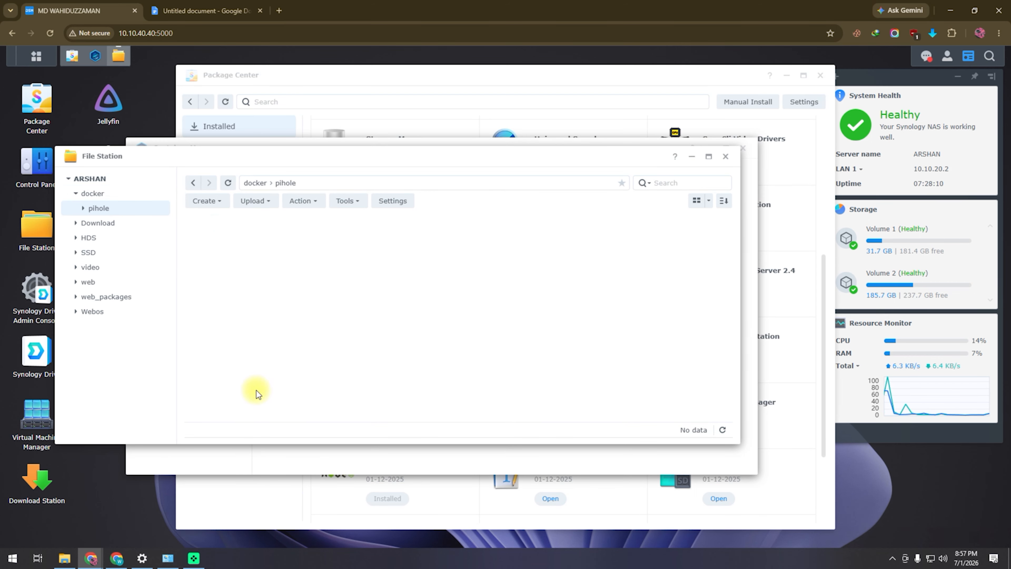
- Copy 'dnsmasq.d' from the notes and create a dnsmasq.d folder in docker/pihole
click(186, 11)
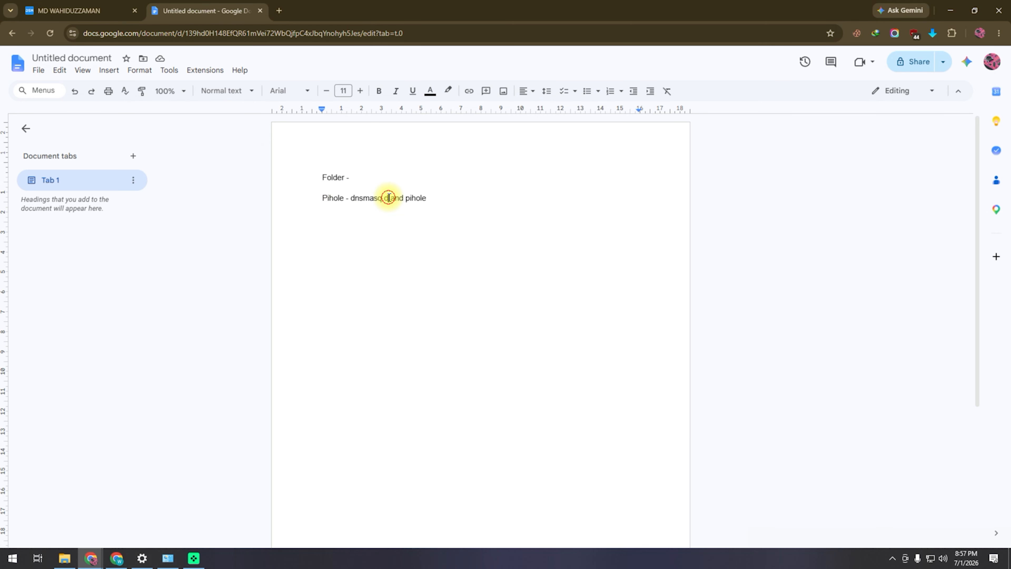
drag(389, 198, 357, 200)
right_click(368, 199)
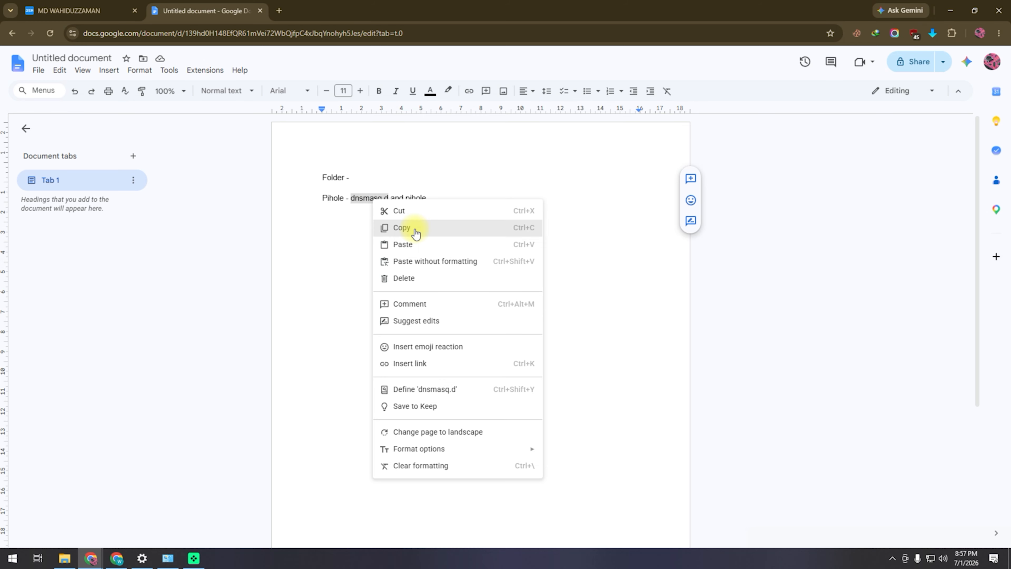
click(413, 228)
click(102, 18)
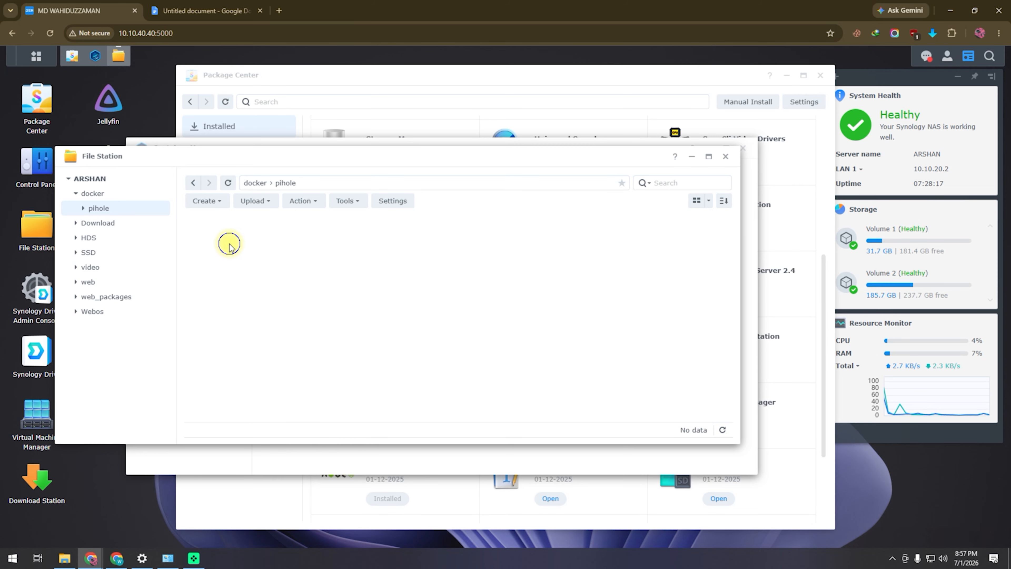
right_click(230, 243)
click(273, 325)
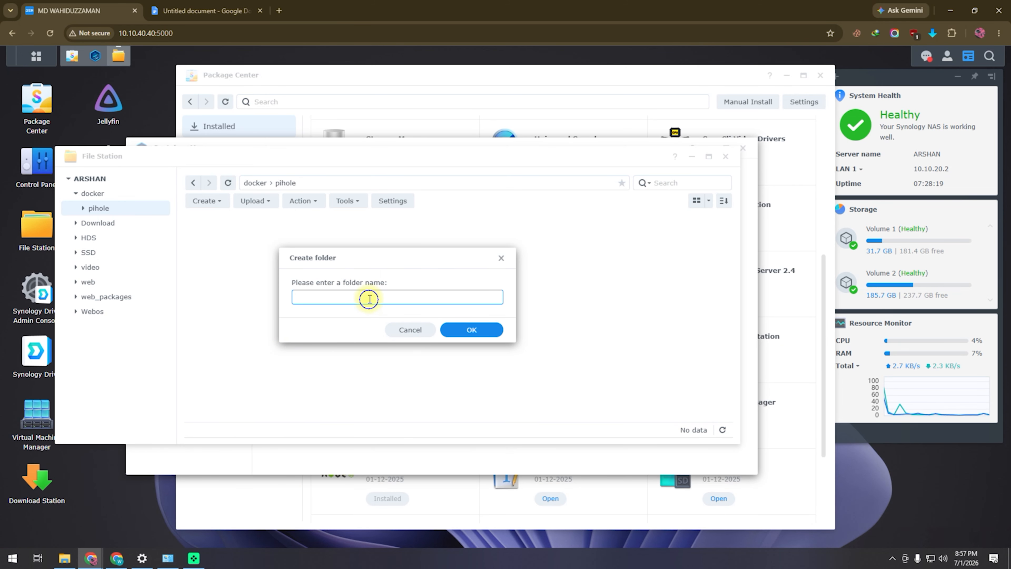
right_click(369, 299)
click(398, 142)
key(Return)
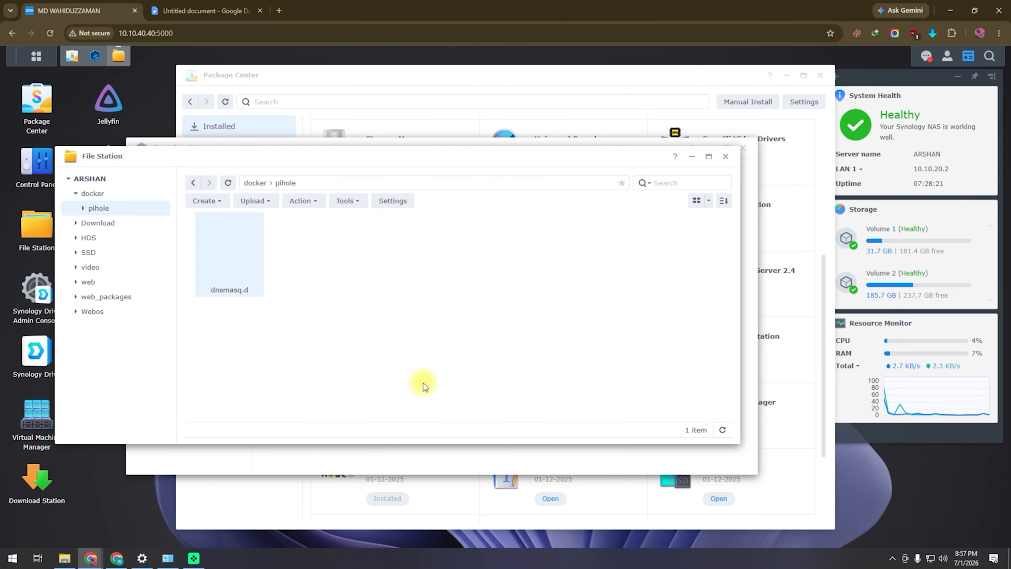
- Copy 'pihole' from the notes, create a pihole subfolder, and close File Station
click(205, 11)
double_click(411, 199)
right_click(412, 201)
click(452, 227)
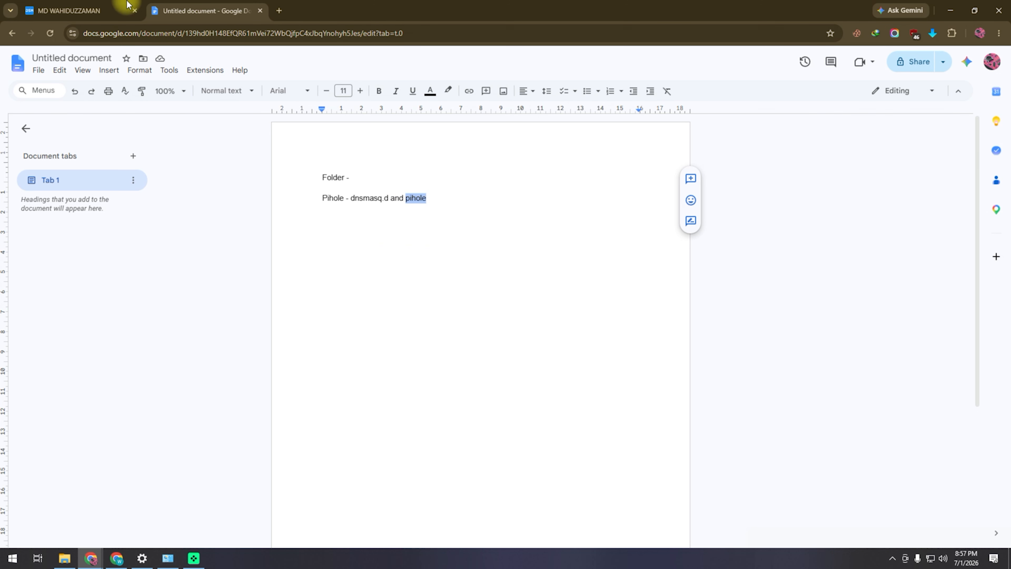
click(120, 11)
right_click(325, 257)
click(363, 320)
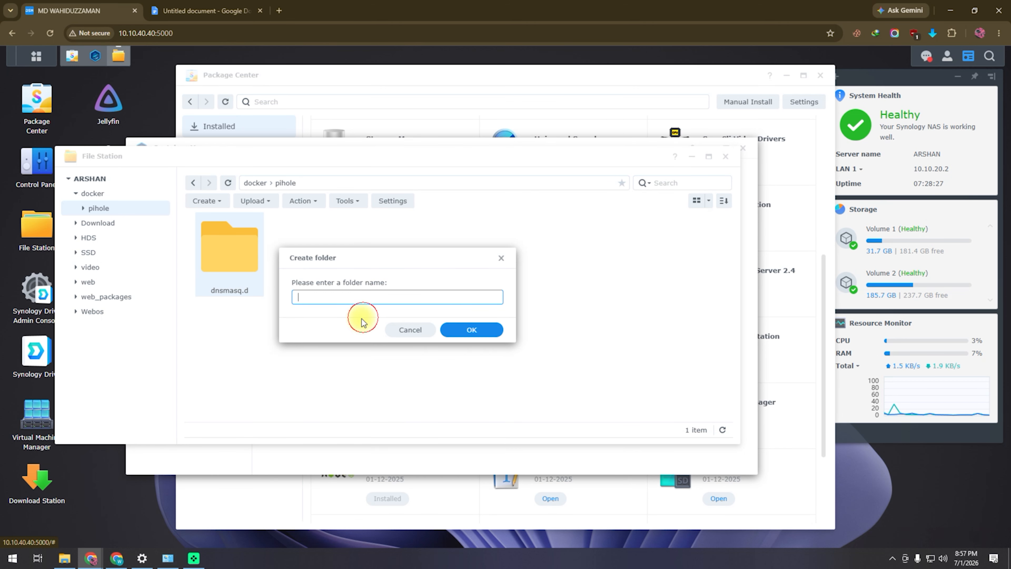
right_click(360, 298)
click(402, 142)
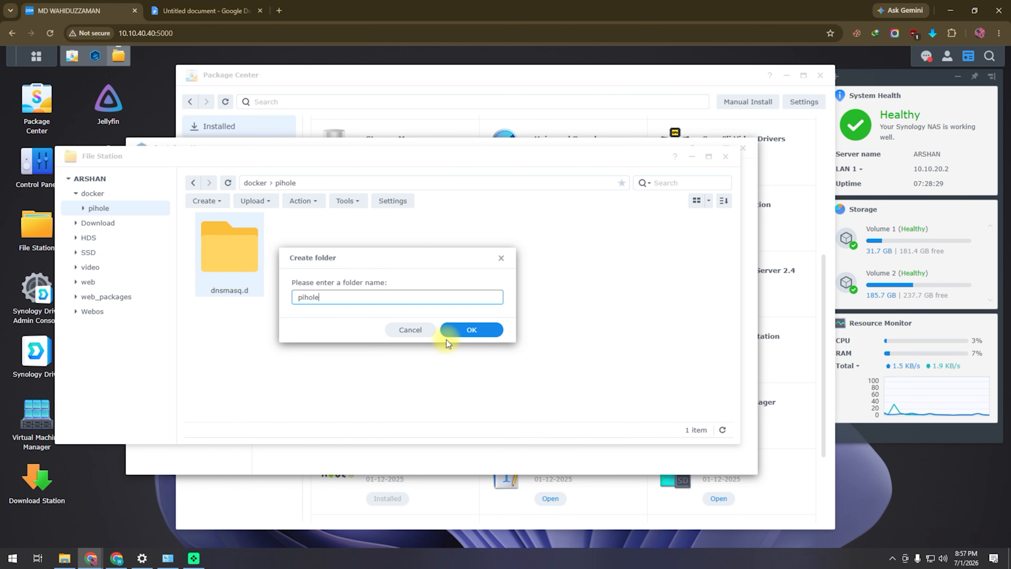
click(446, 330)
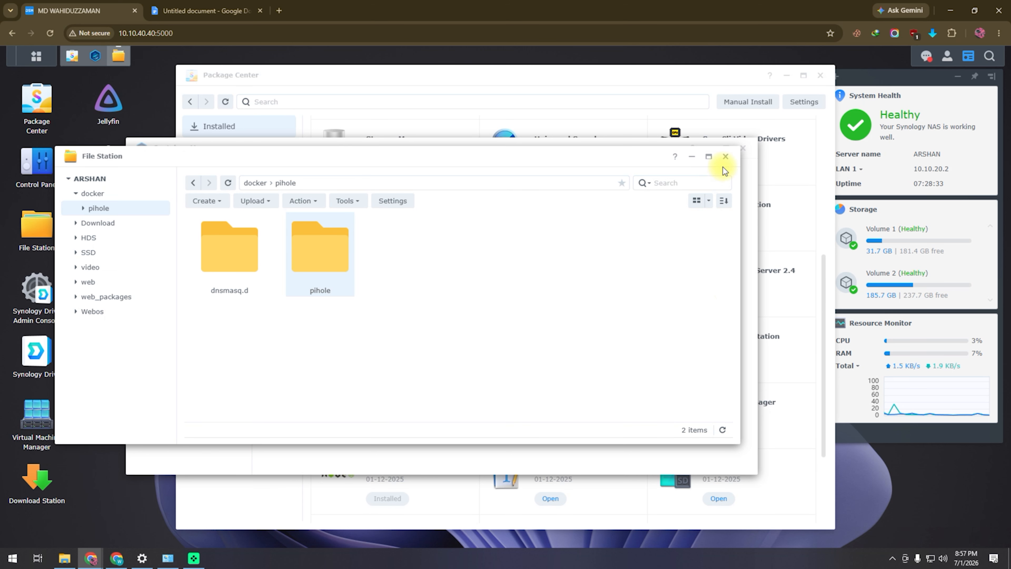
click(725, 156)
- Check the Image and Container lists for the pihole/pihole image
click(166, 243)
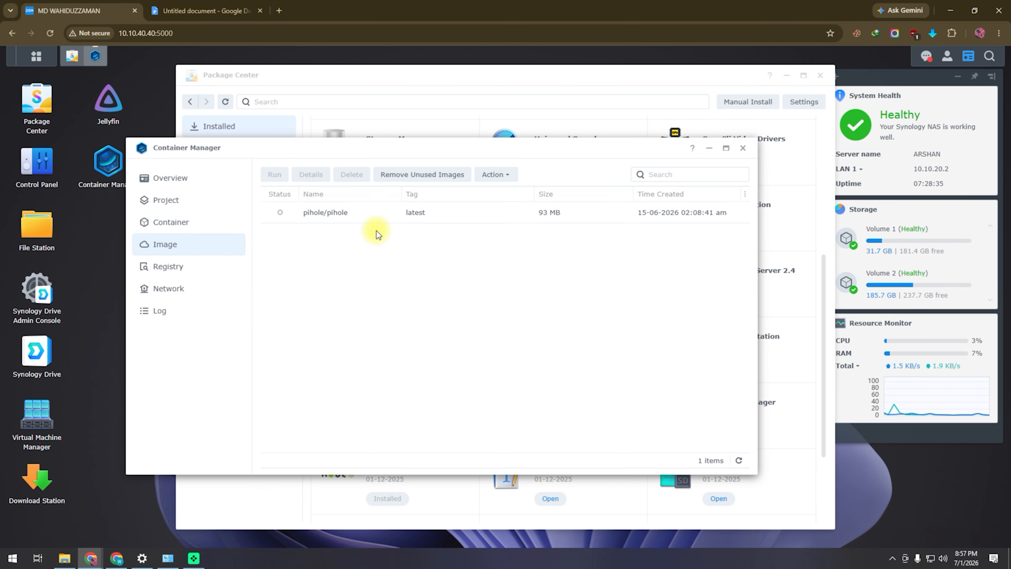
click(194, 223)
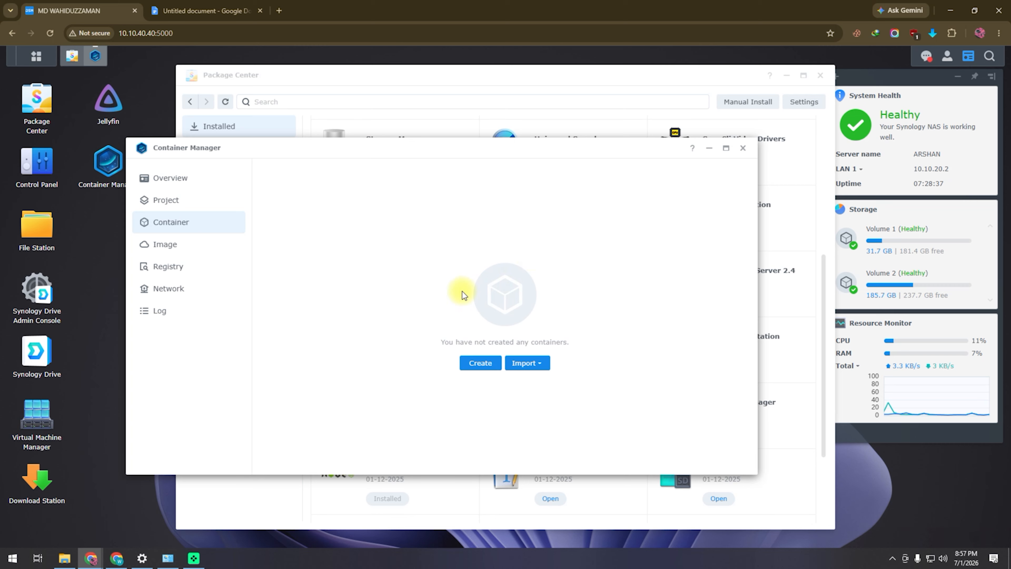
click(180, 242)
right_click(333, 214)
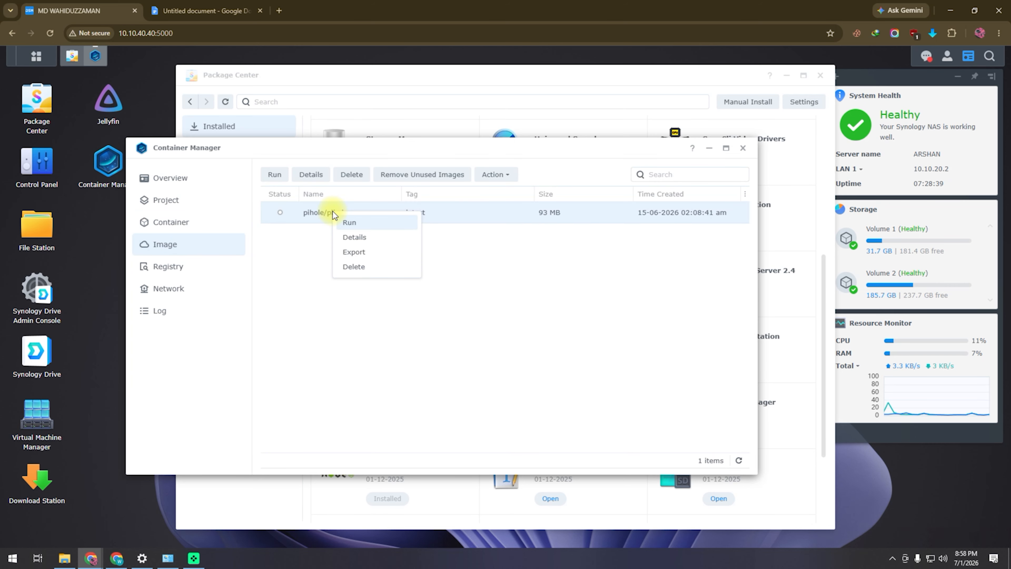
- Search the registry for pihole and download pihole/pihole with the latest tag
click(169, 265)
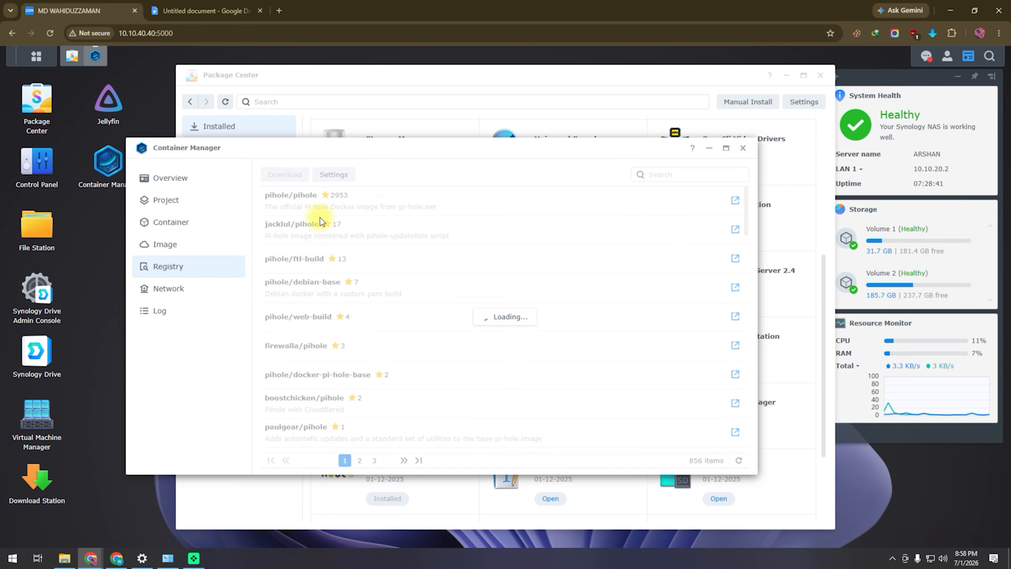
click(674, 174)
text(pihole)
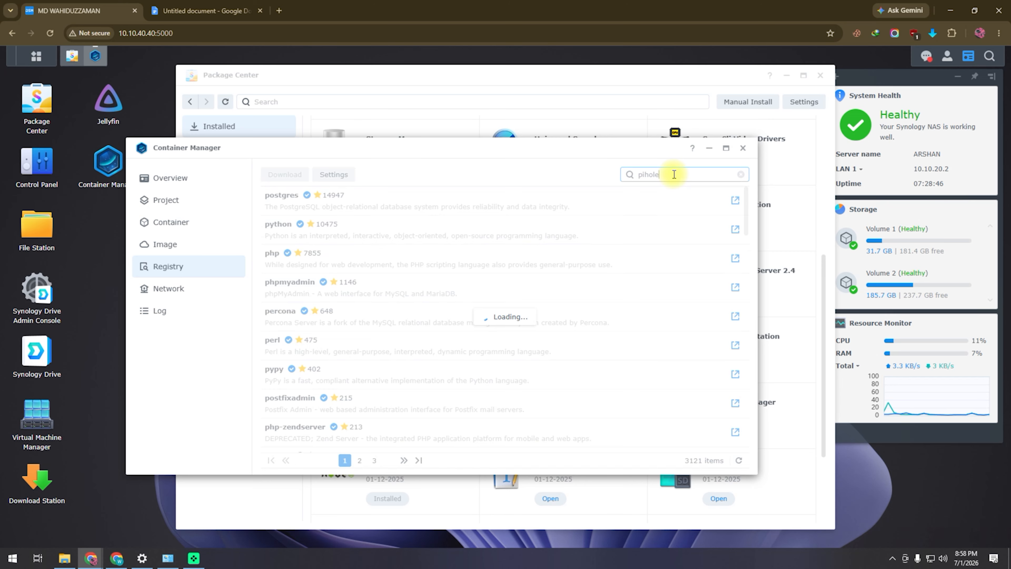
right_click(395, 203)
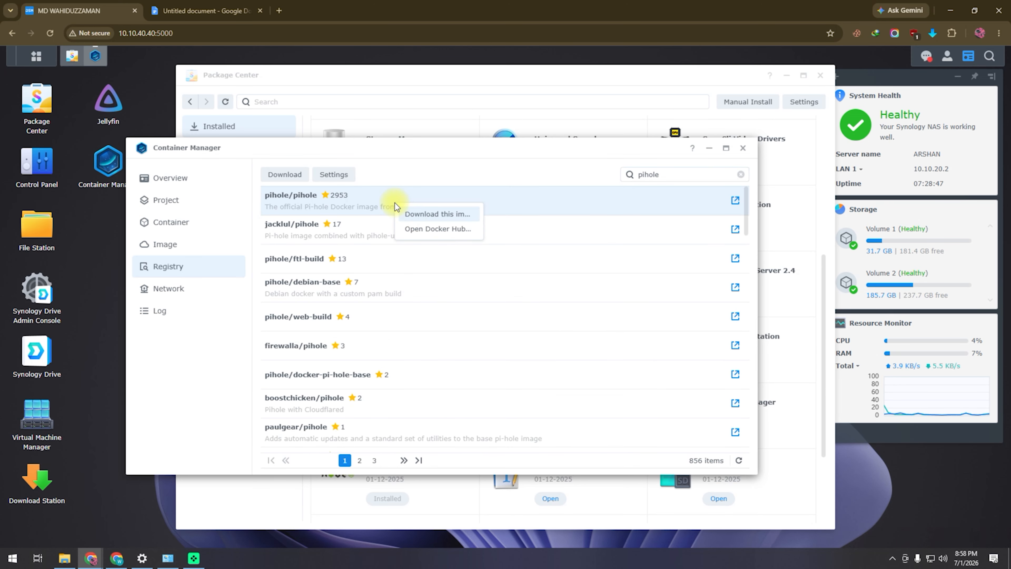
click(427, 215)
click(521, 336)
- Run the pihole/pihole image to start creating a container
click(195, 245)
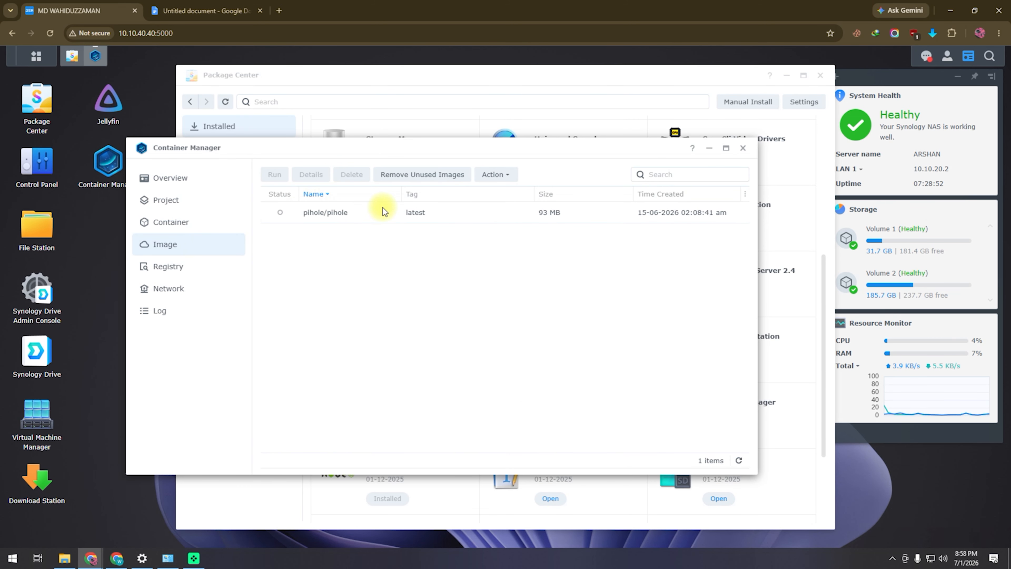
right_click(327, 217)
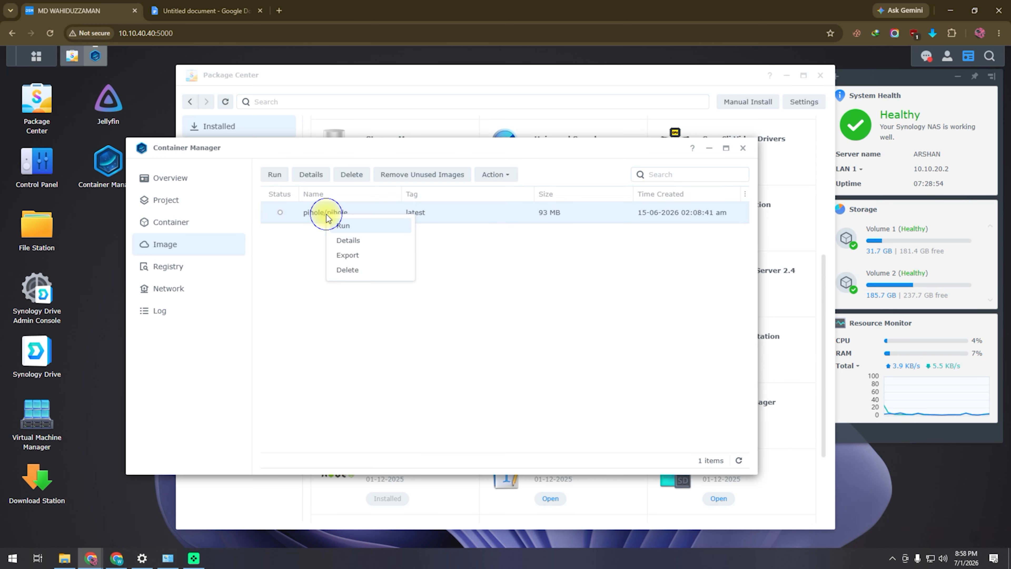
click(369, 227)
- Replace the container name's extra suffix with '2' and enable automatic restart
drag(404, 241, 479, 246)
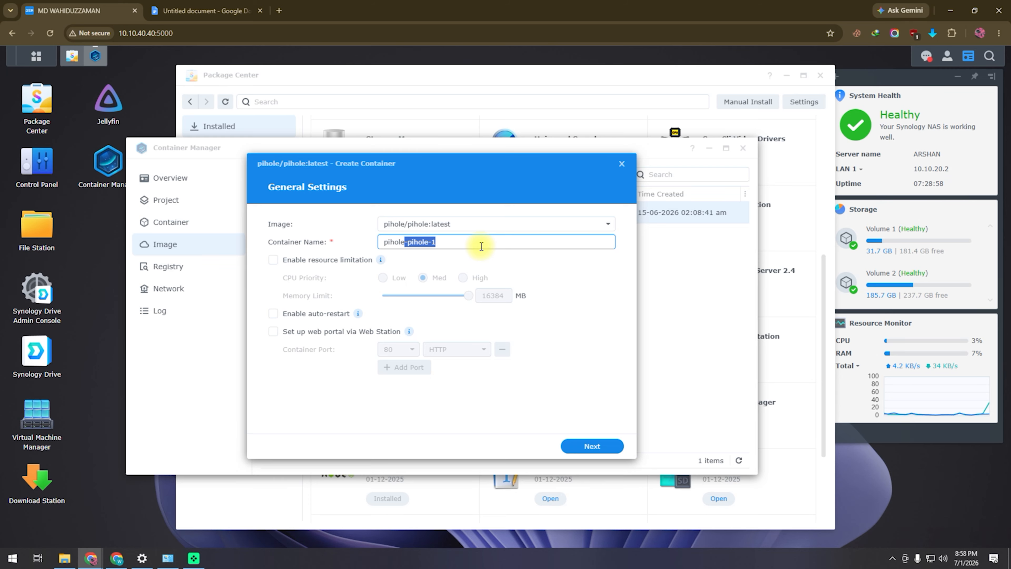
text(2)
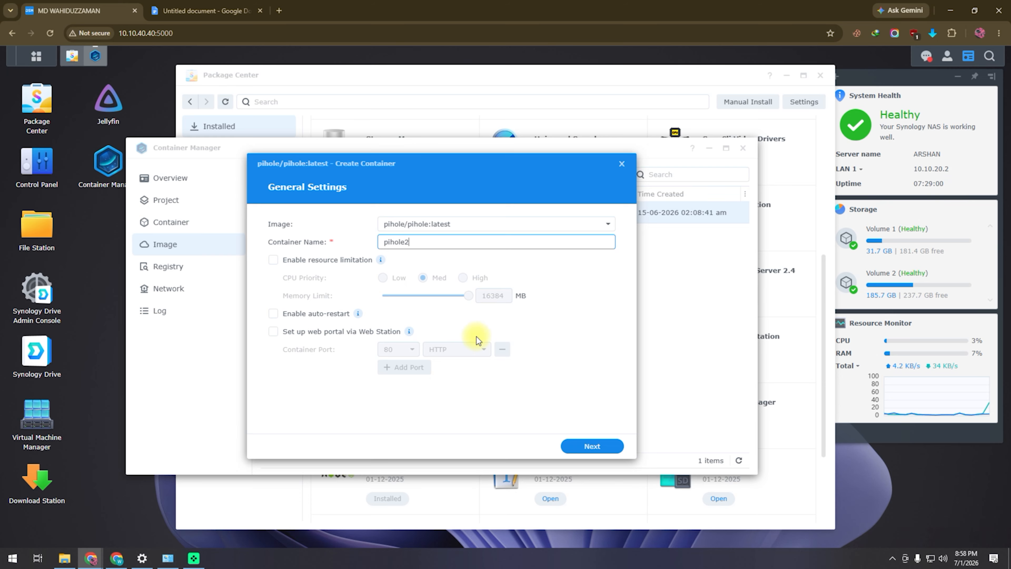
click(273, 313)
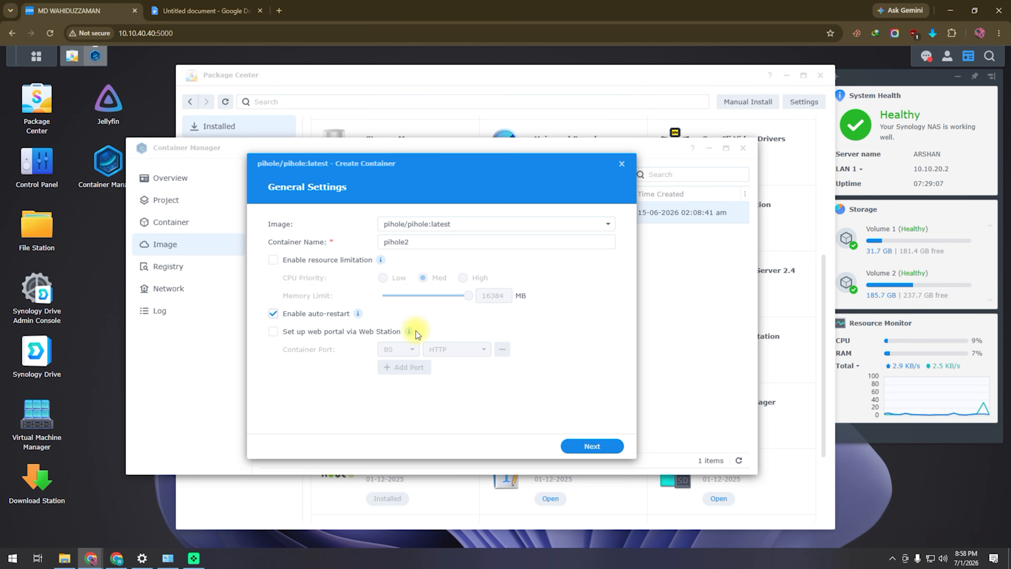
click(437, 245)
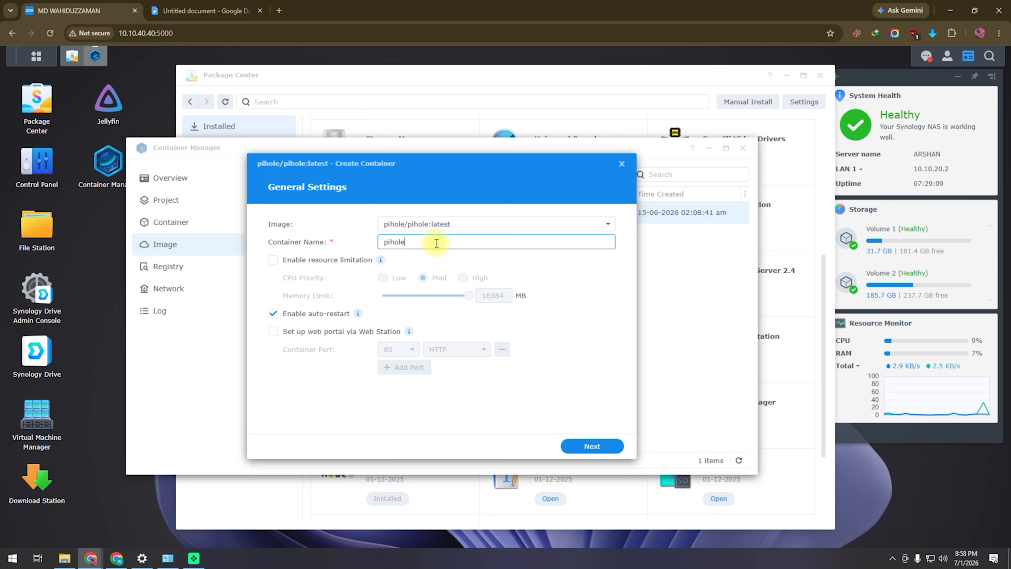
- In Advanced Settings, map local port 53 to container port 53 and 9090 to 80
click(583, 447)
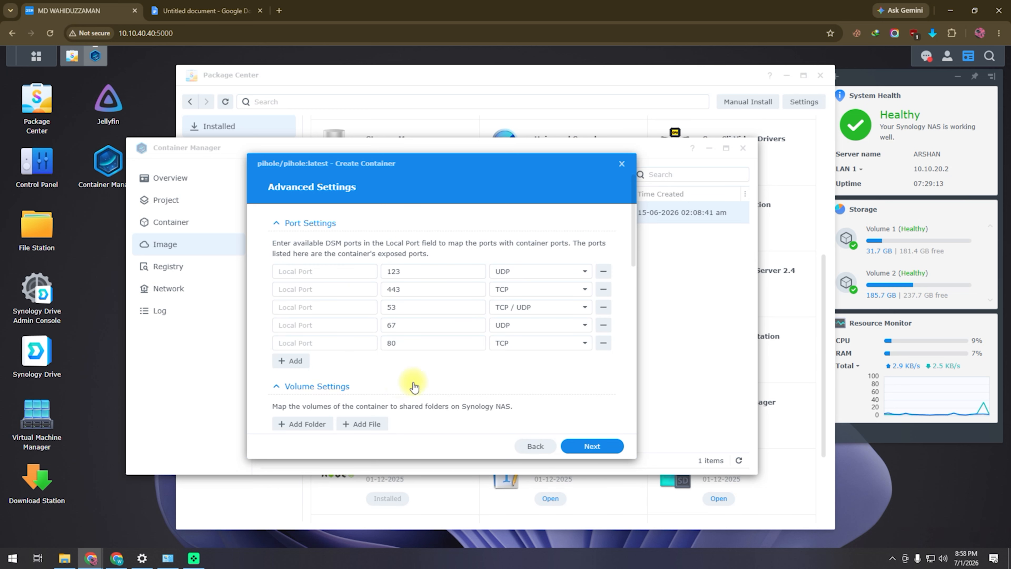
click(321, 308)
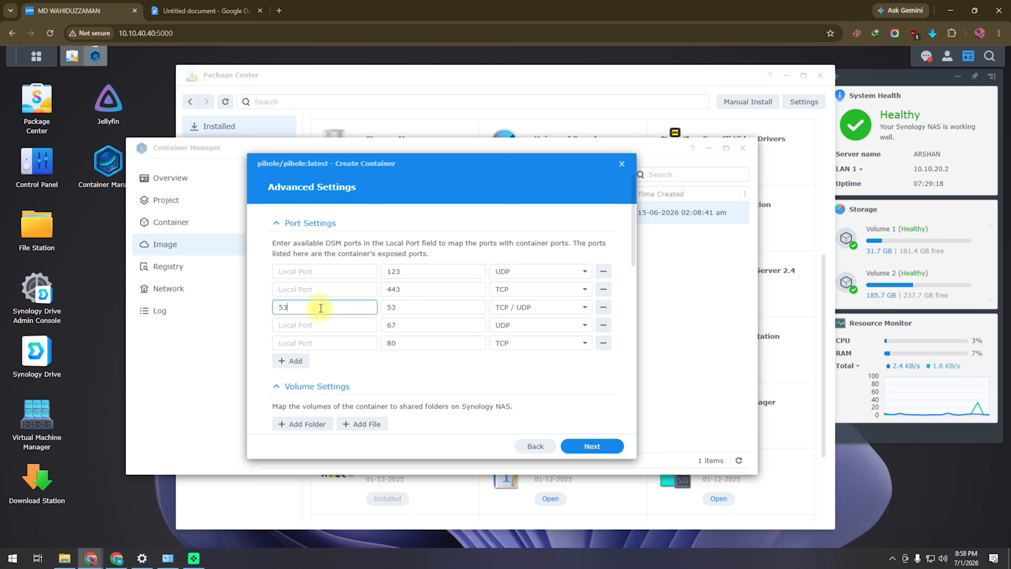
click(329, 342)
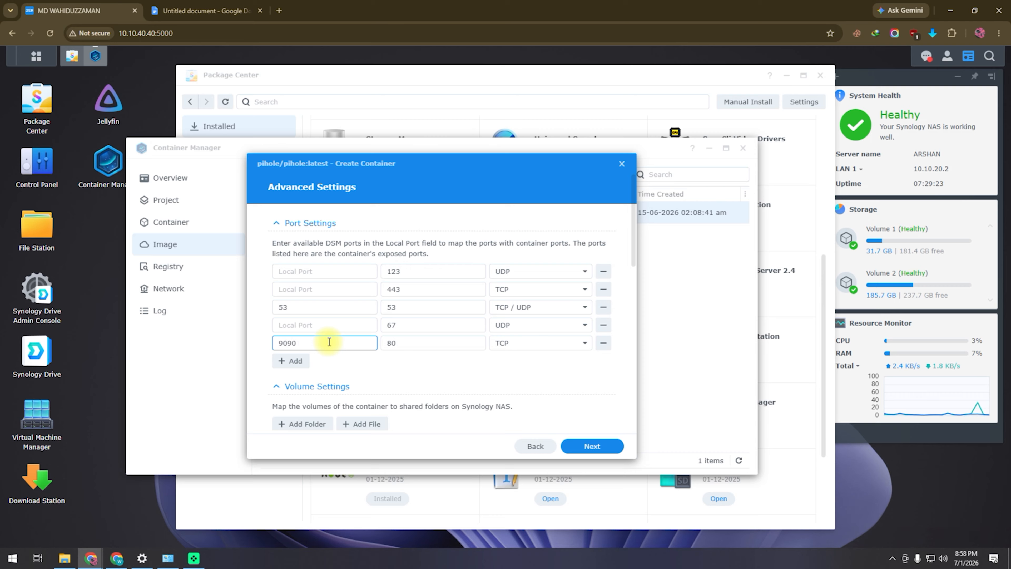
scroll(440, 375, down, 2)
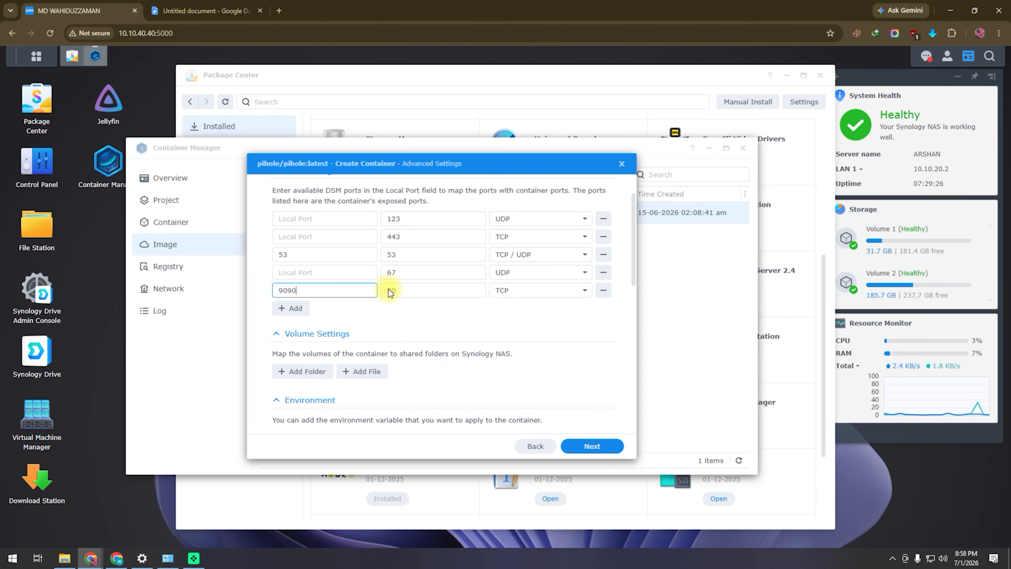
scroll(398, 331, down, 1)
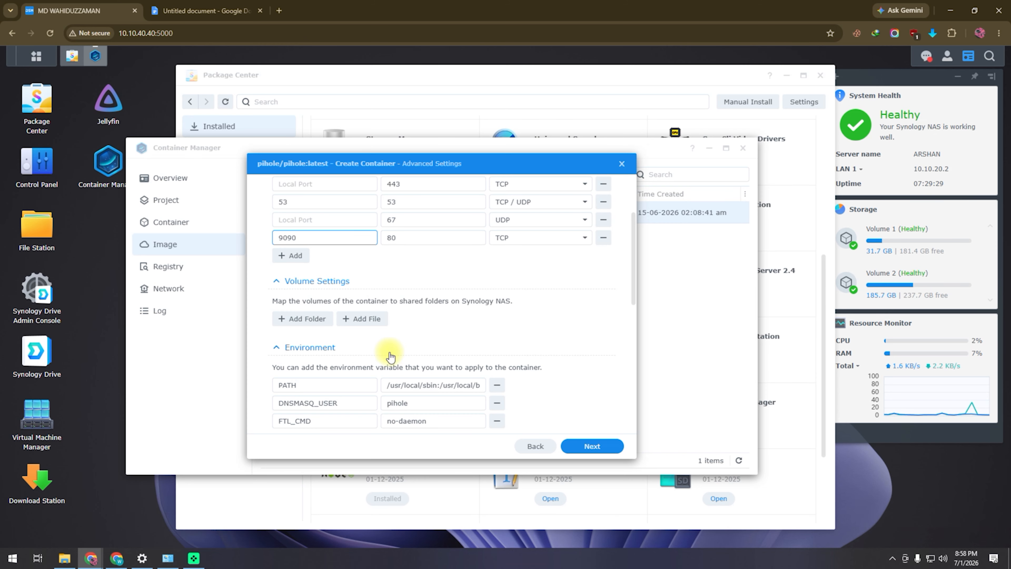
- Add the docker/pihole/dnsmasq.d and docker/pihole/pihole folders as container volumes
click(306, 321)
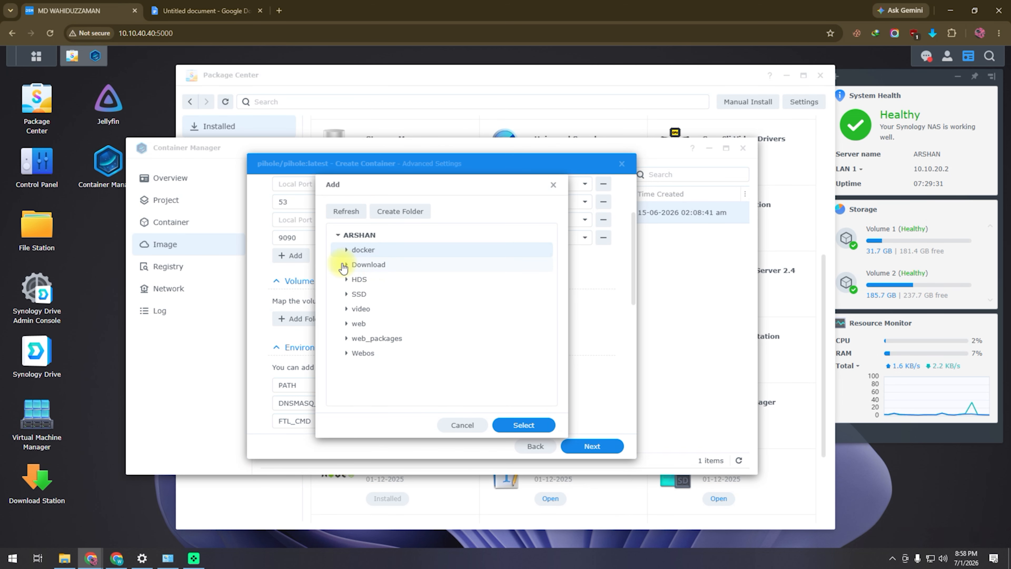
click(346, 251)
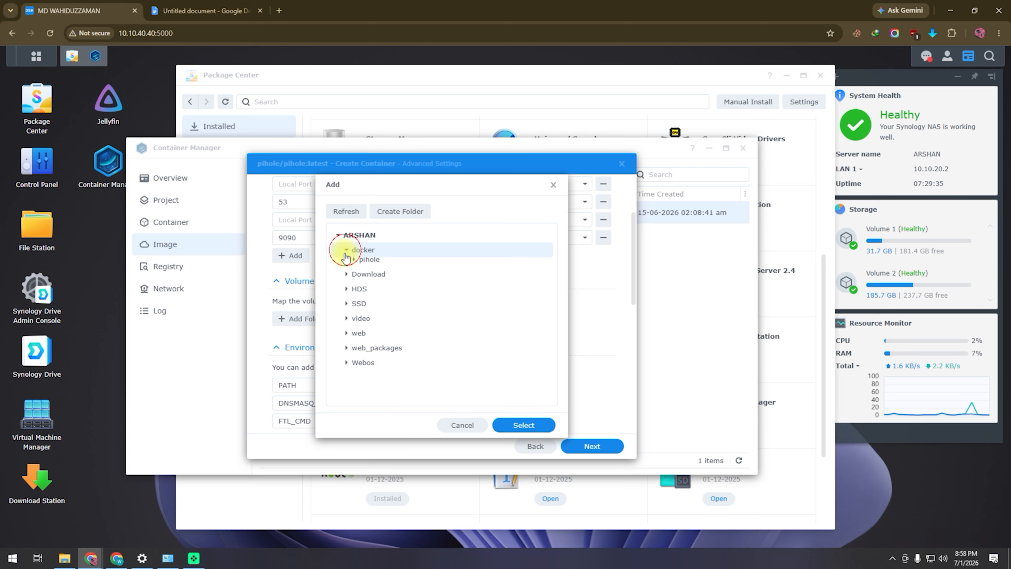
click(354, 264)
click(393, 280)
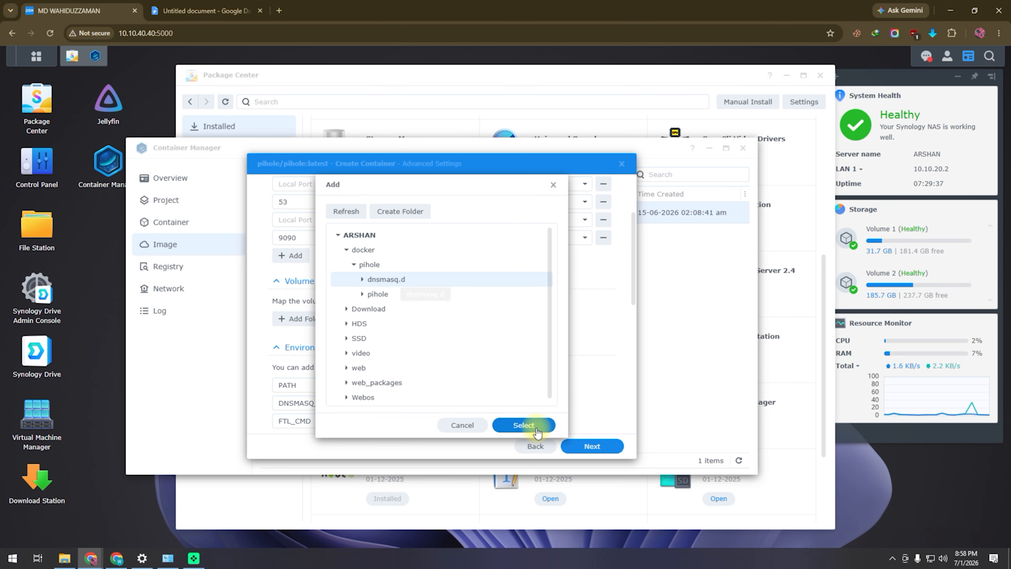
click(524, 424)
click(302, 337)
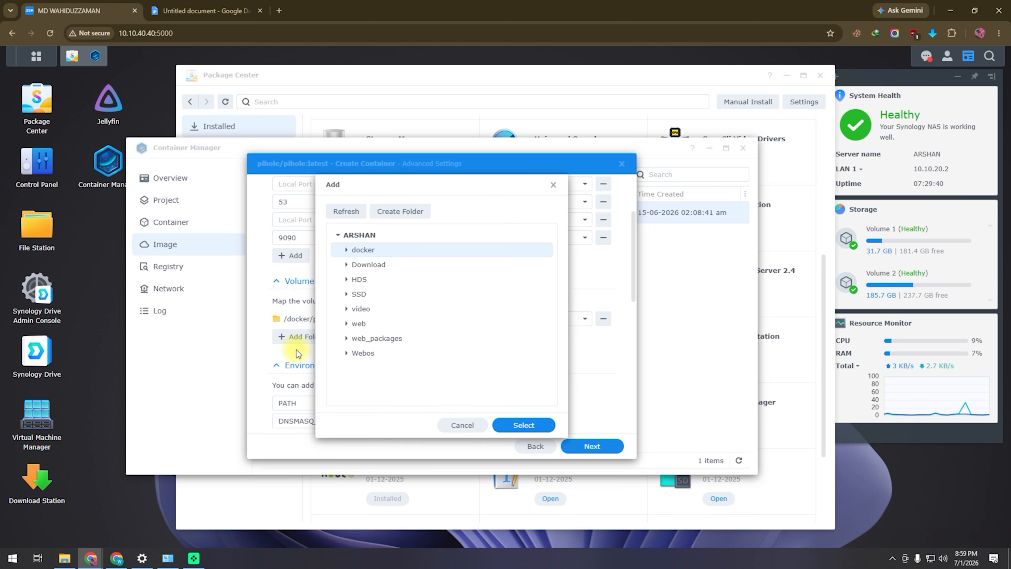
click(346, 250)
click(353, 266)
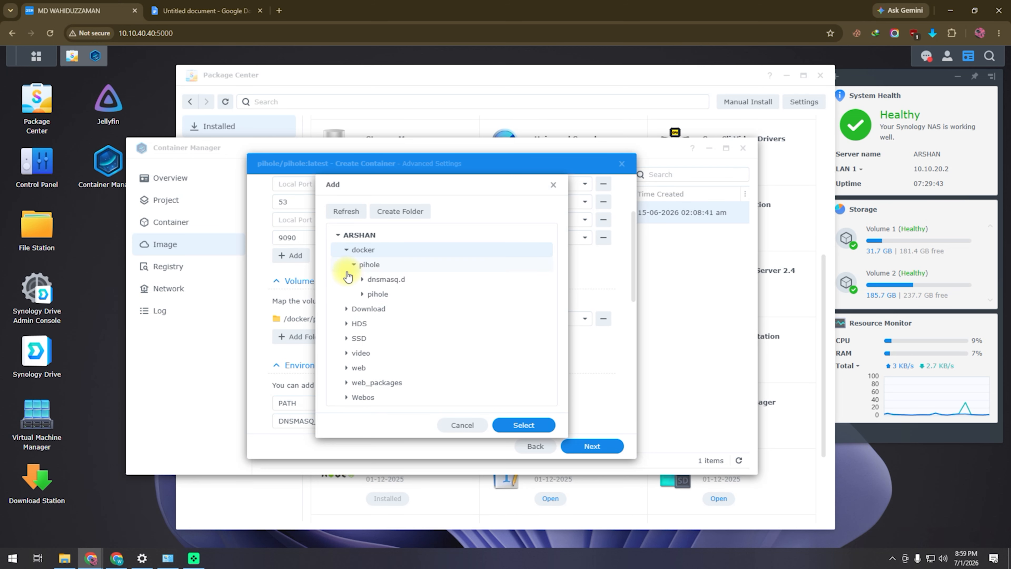
click(395, 294)
click(525, 425)
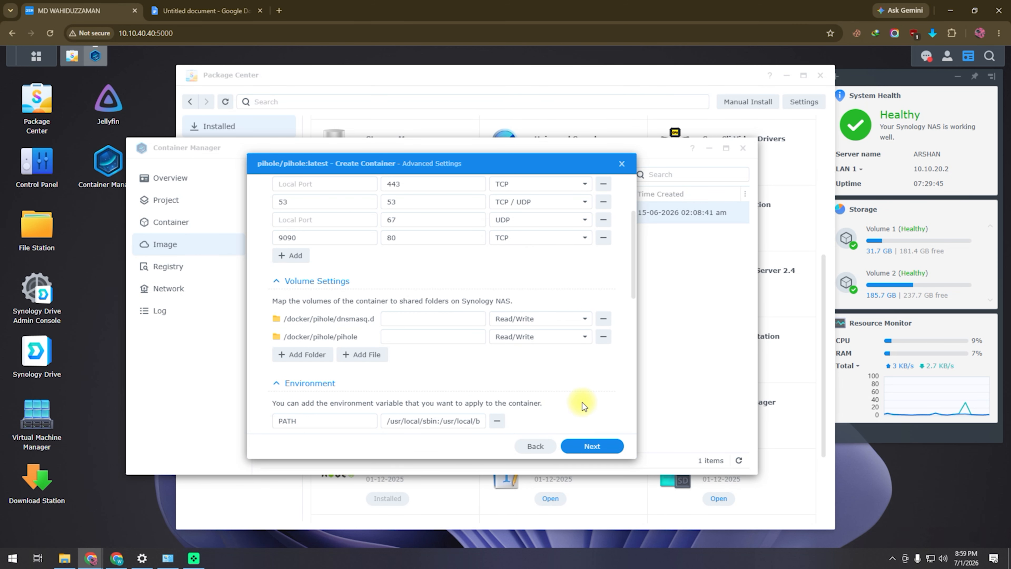
- Set the volume mount paths to /etc/dnsmasq.d and /etc/pihole
scroll(608, 375, down, 5)
scroll(610, 377, up, 1)
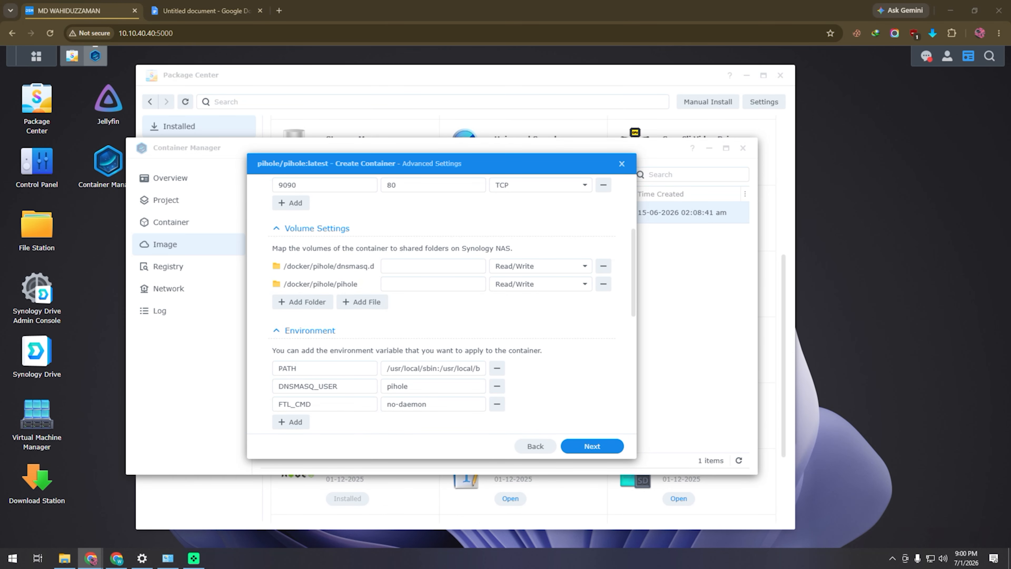
click(432, 264)
click(432, 286)
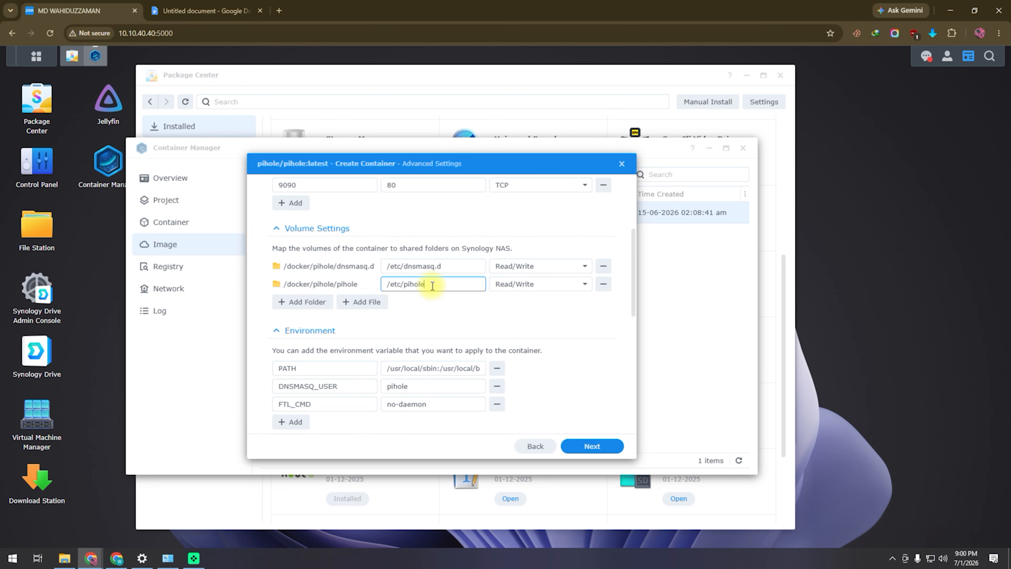
click(431, 319)
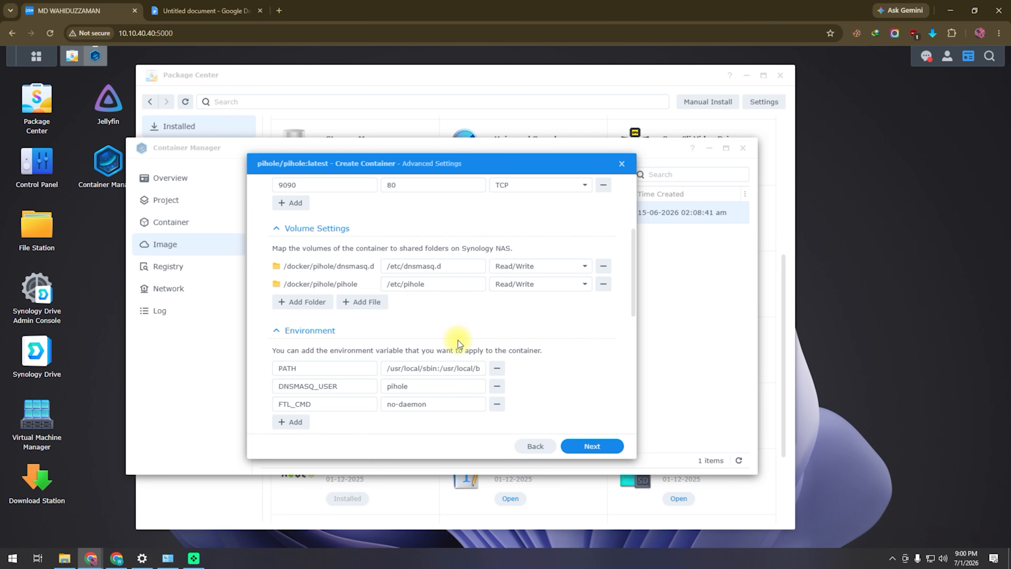
scroll(603, 351, down, 3)
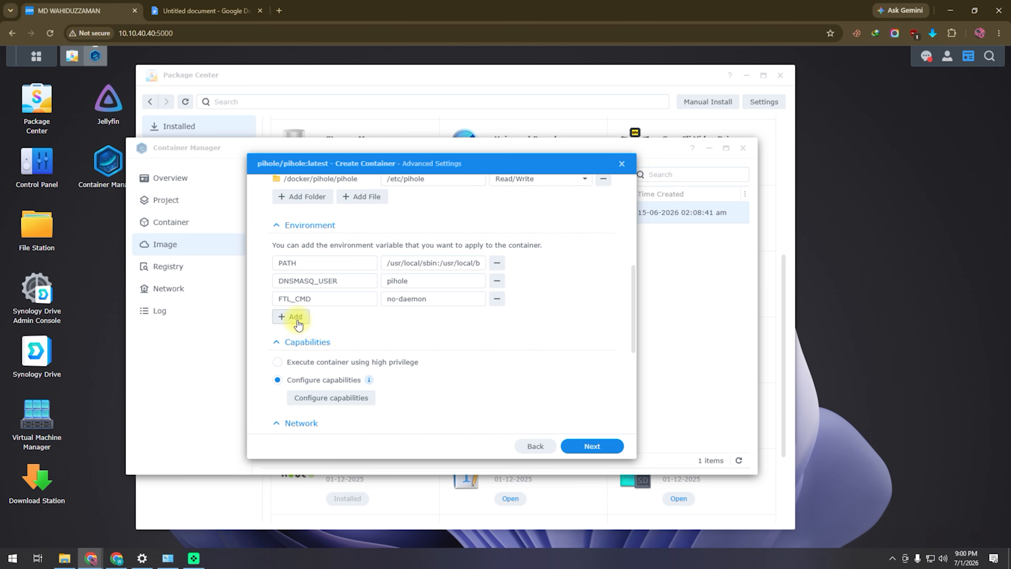
- Add a WEBPASSWORD environment variable and enter its password value
click(291, 316)
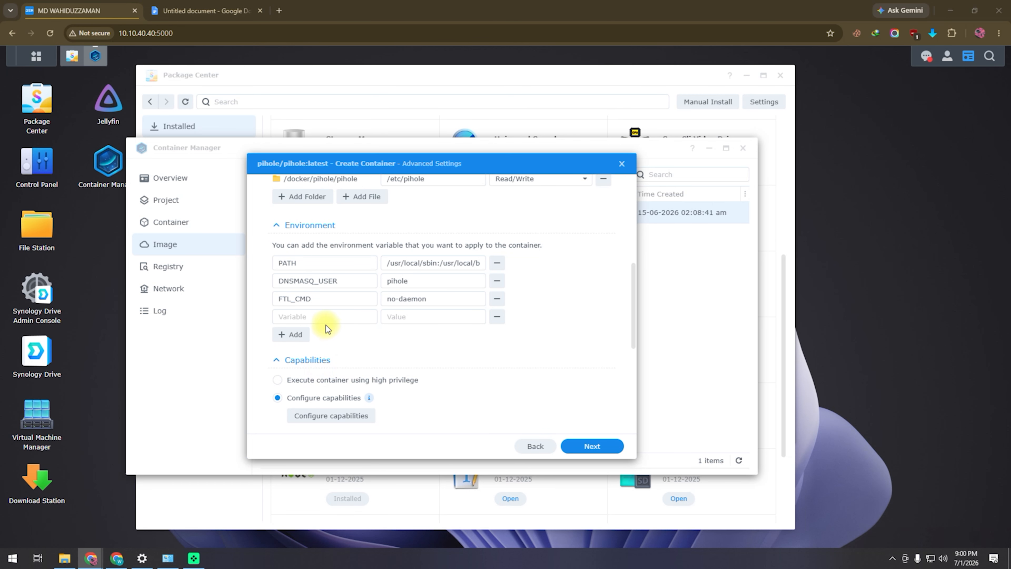
click(326, 316)
right_click(327, 315)
click(384, 157)
click(437, 319)
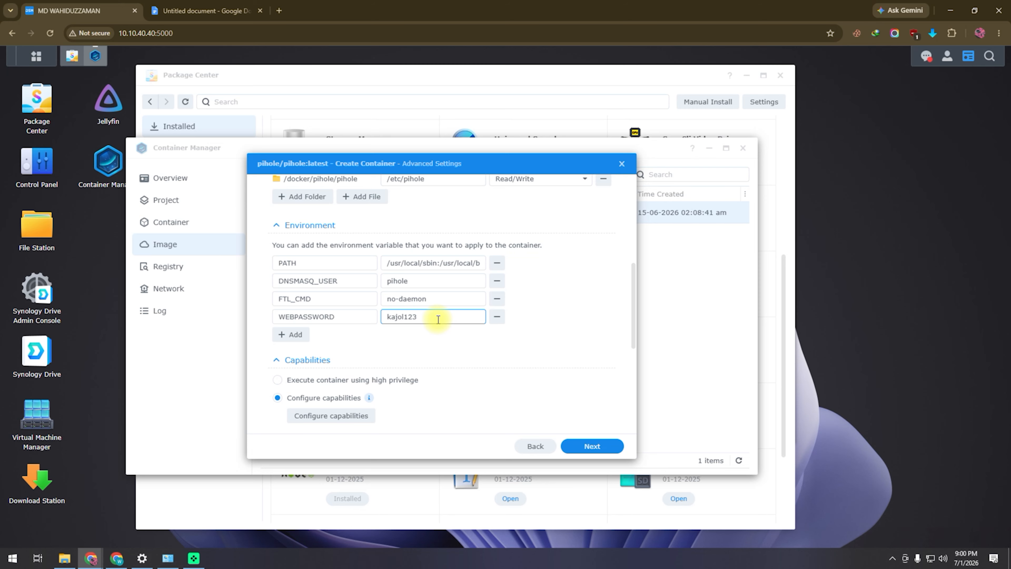
scroll(452, 323, down, 4)
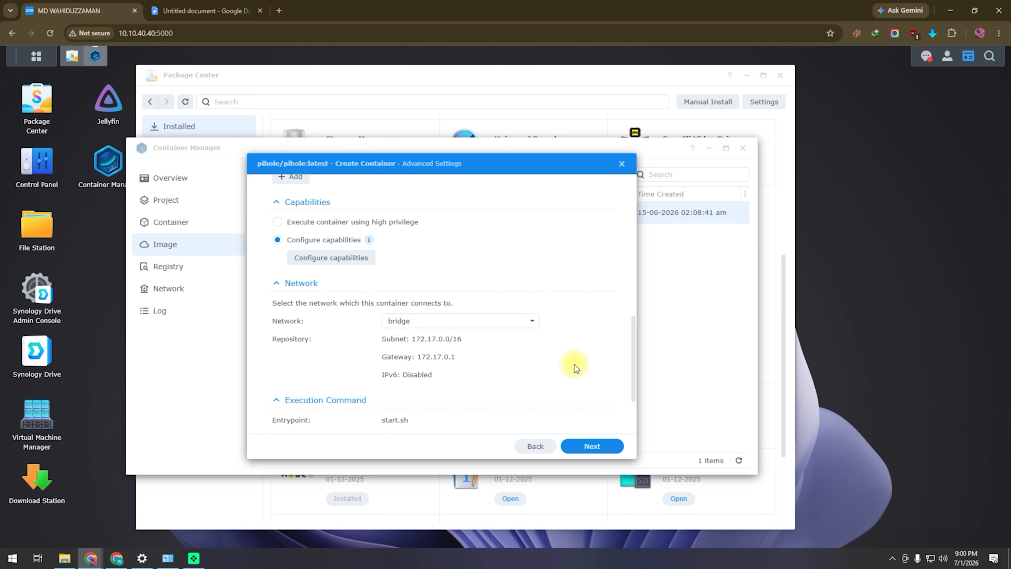
scroll(573, 364, down, 2)
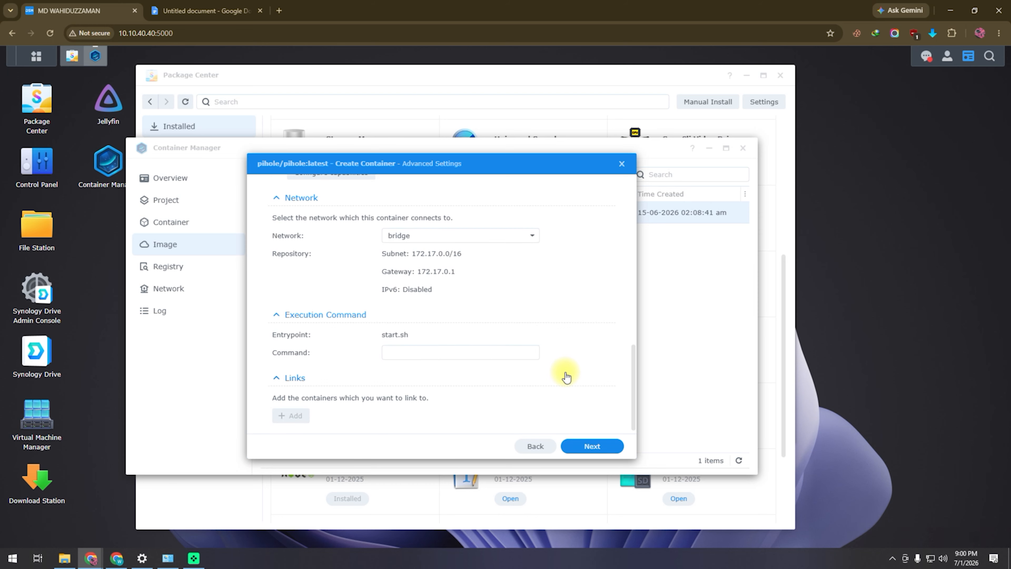
- Review the summary, create the pihole container, and view the container list
click(567, 454)
scroll(427, 352, down, 3)
scroll(427, 353, up, 3)
click(601, 445)
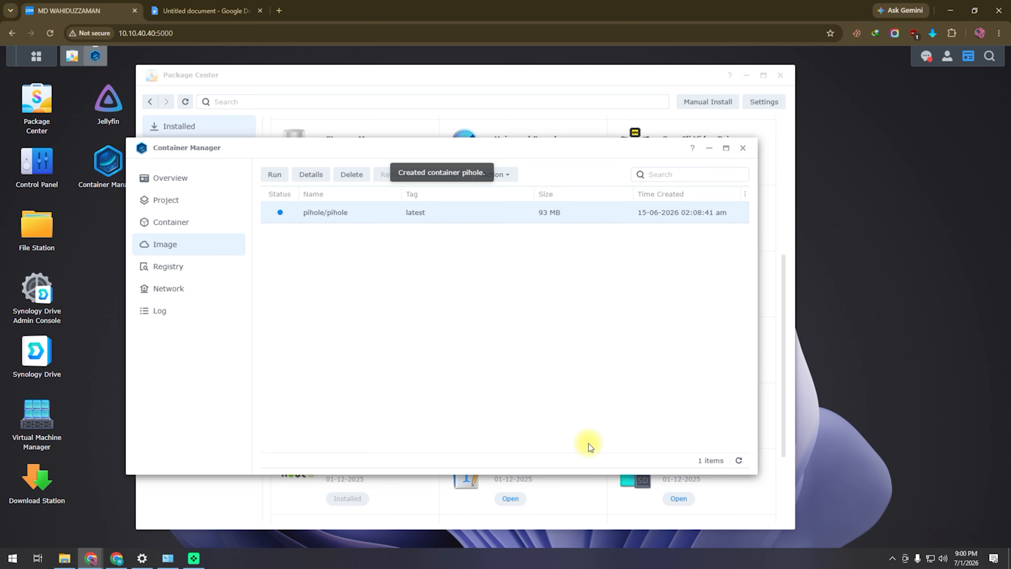
click(180, 224)
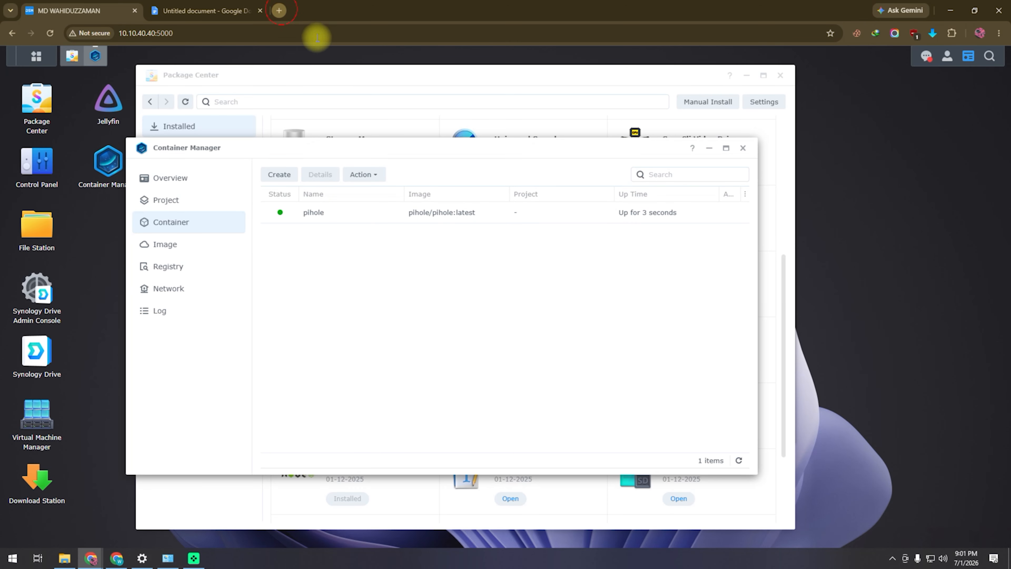
- Load the Pi-hole login page at 10.10.40.40:9090 in a new browser tab
key(ctrl+t)
text(10.10.40.40.)
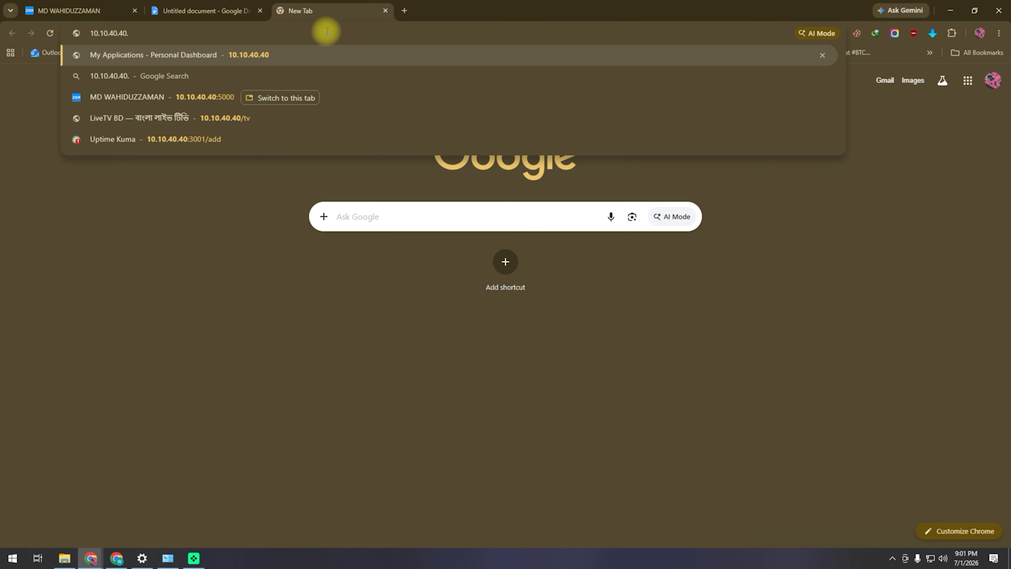
key(BackSpace)
text(:9098)
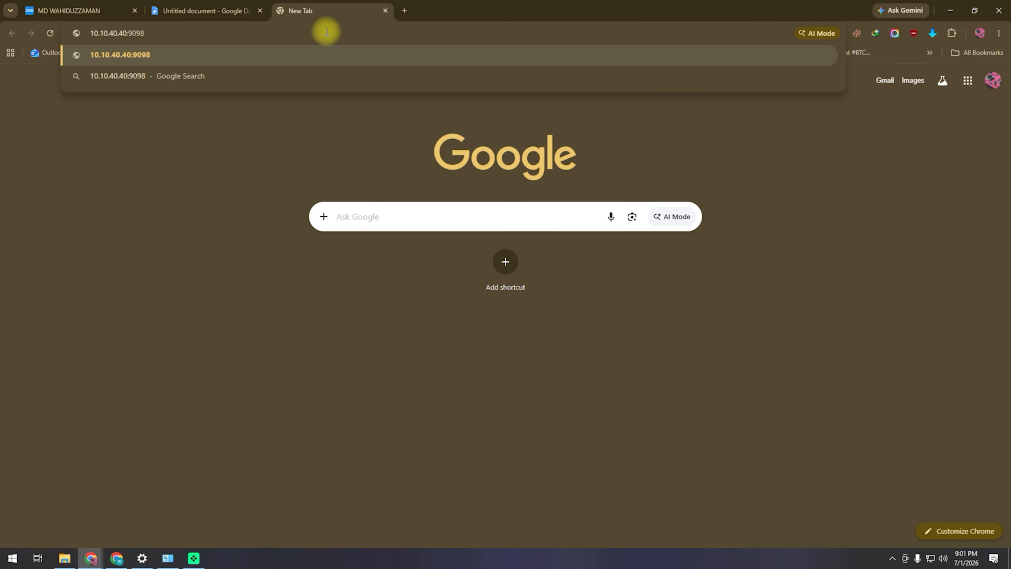
key(BackSpace)
text(0)
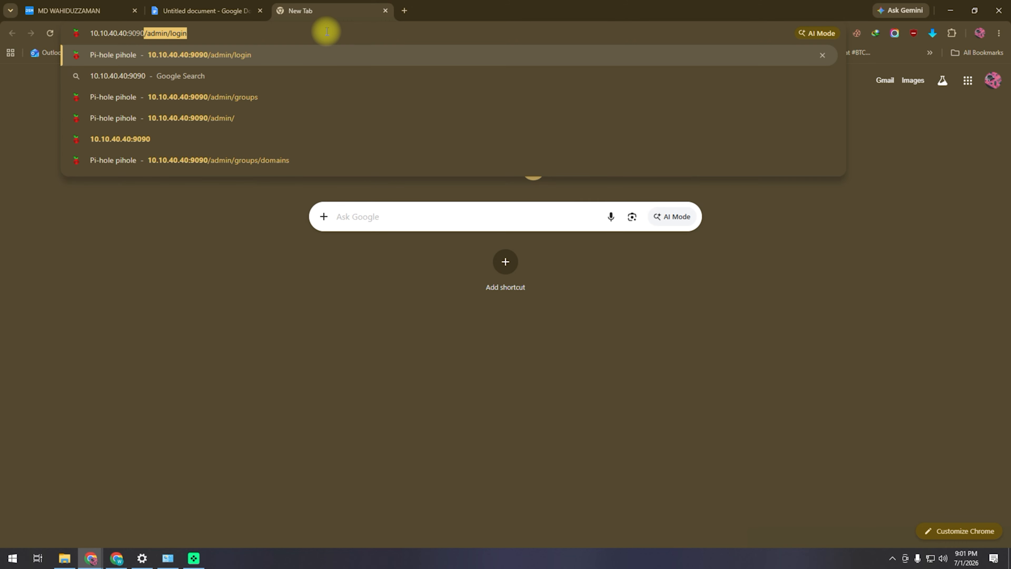
key(Return)
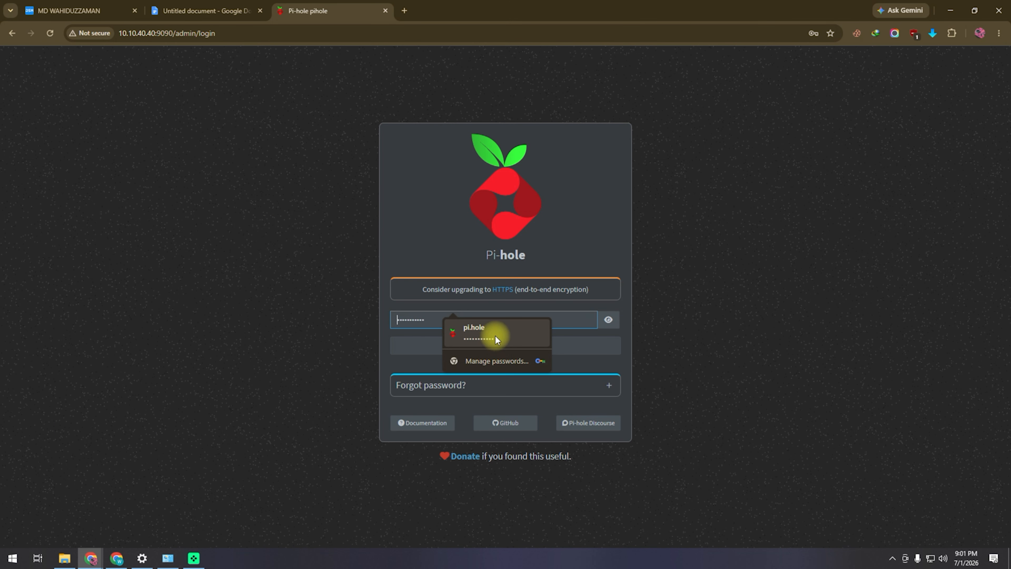
- Enter the admin password and try logging in, then return to the NAS container list
click(459, 322)
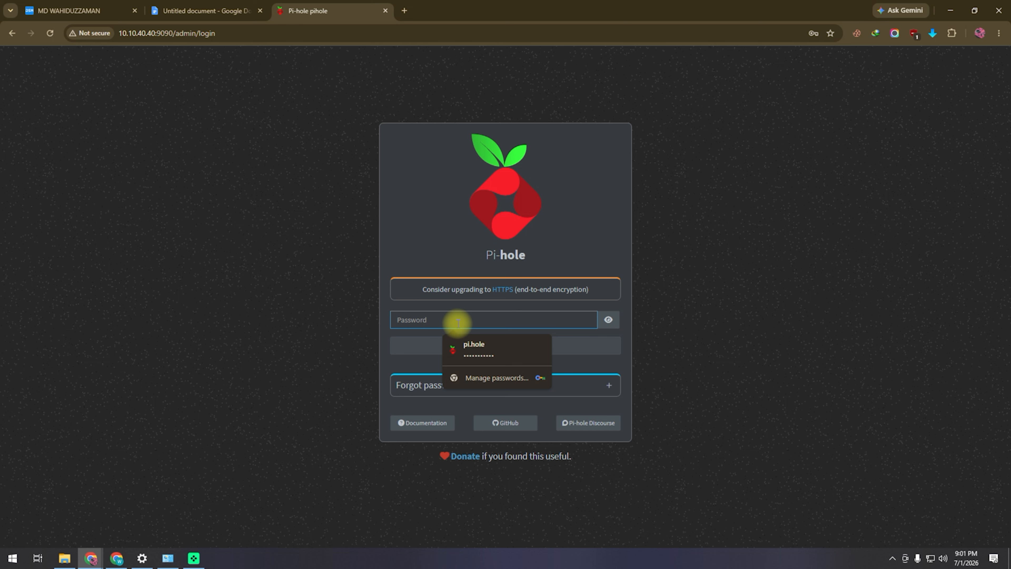
text(••)
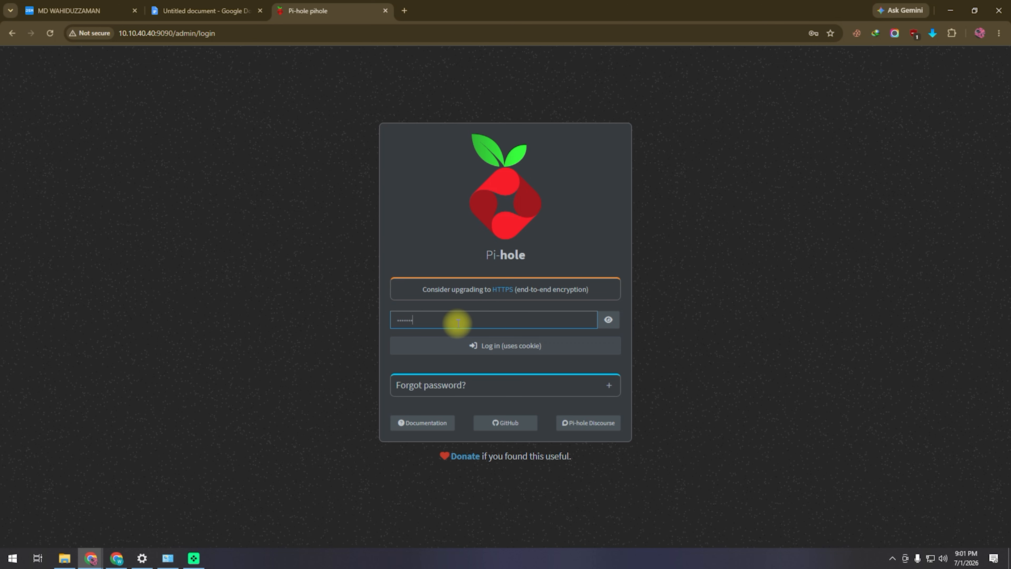
click(608, 320)
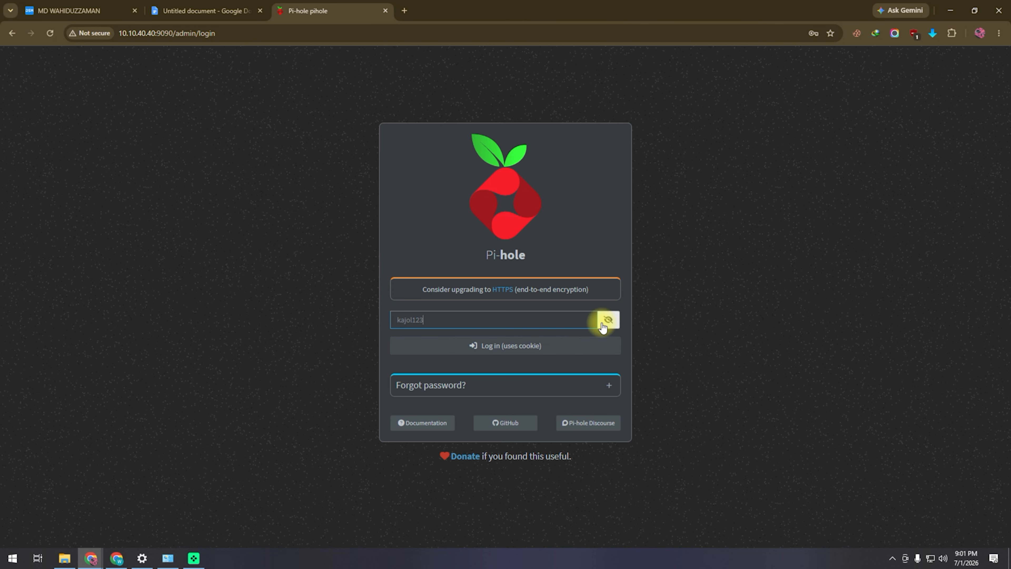
click(514, 344)
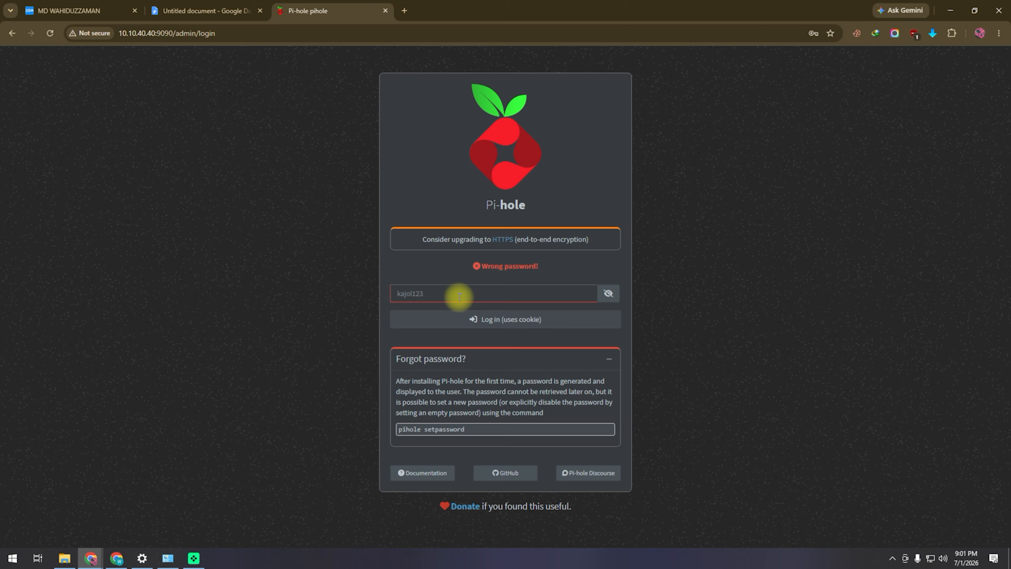
click(211, 11)
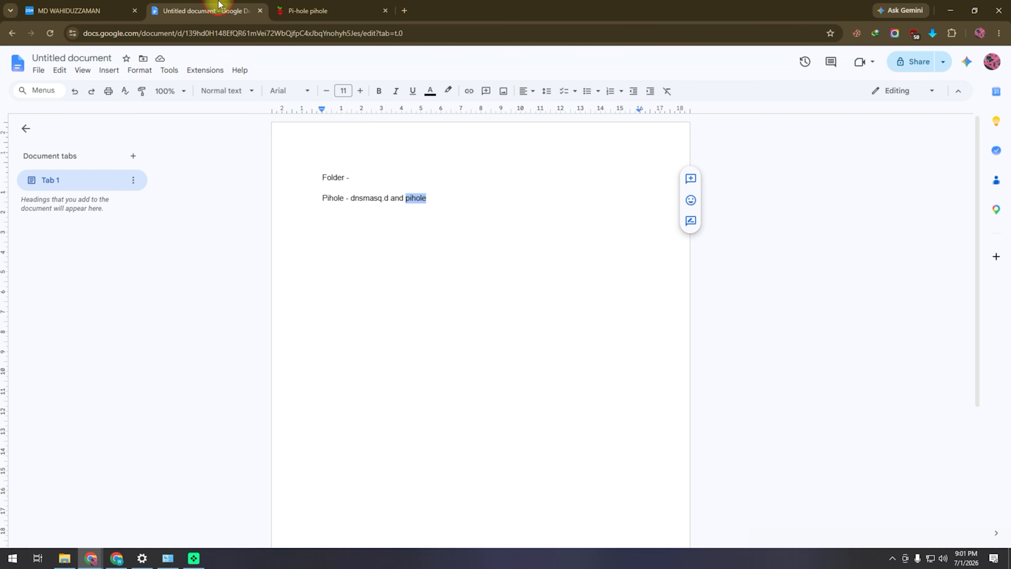
click(60, 9)
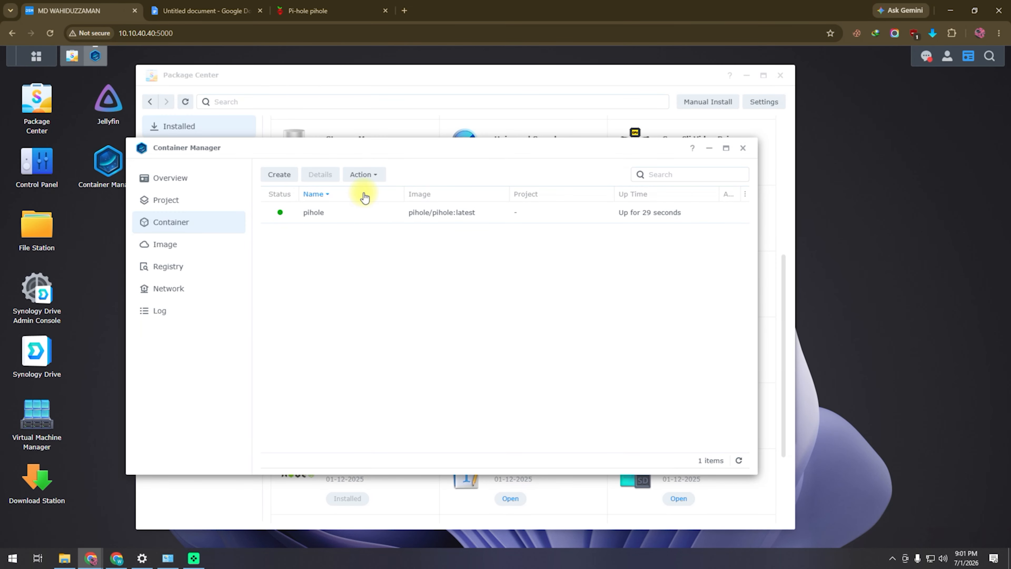
- Open a terminal for the pihole container and start a Launch with command session
click(734, 175)
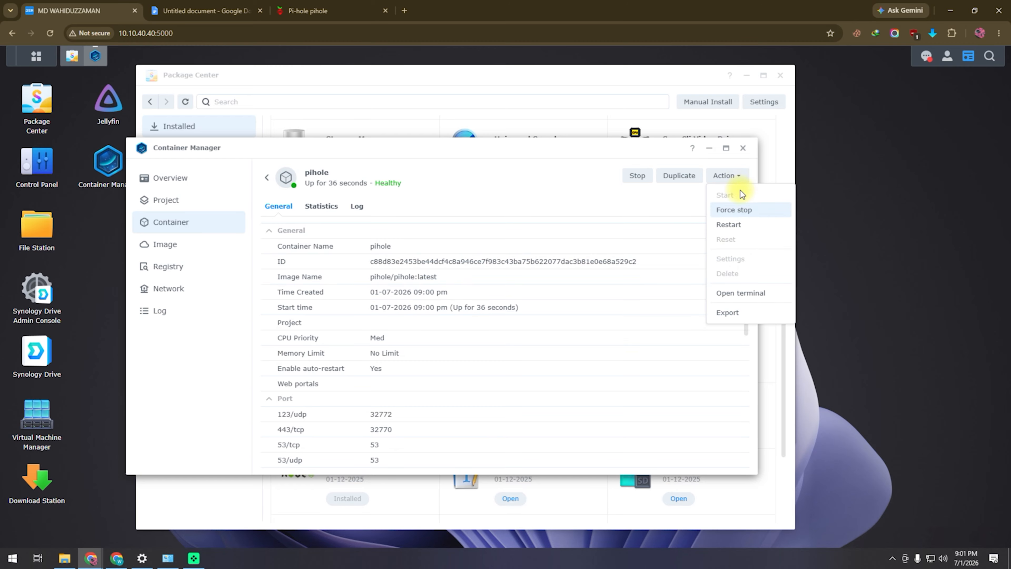
click(741, 298)
click(524, 335)
click(246, 191)
click(242, 209)
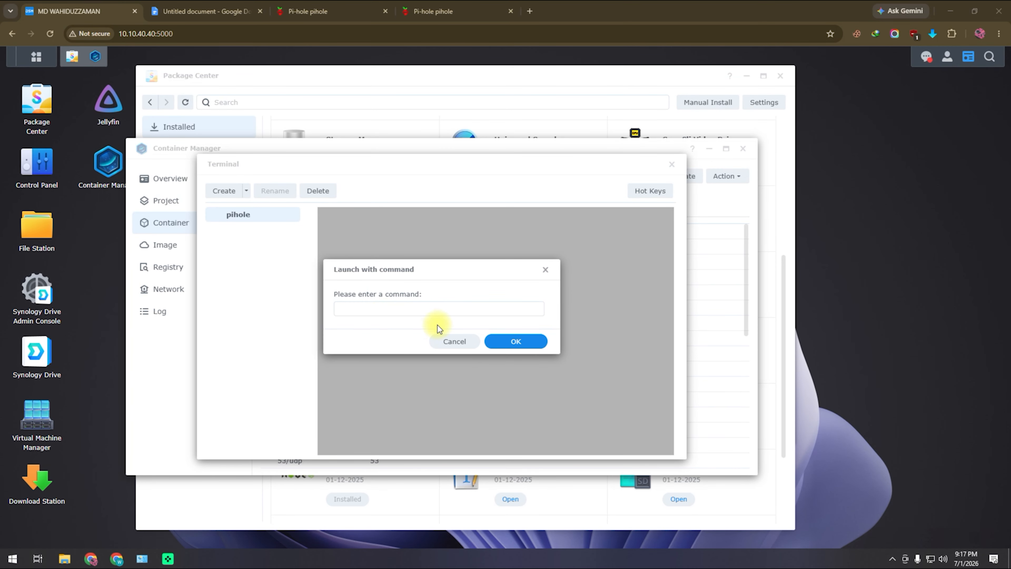
click(440, 11)
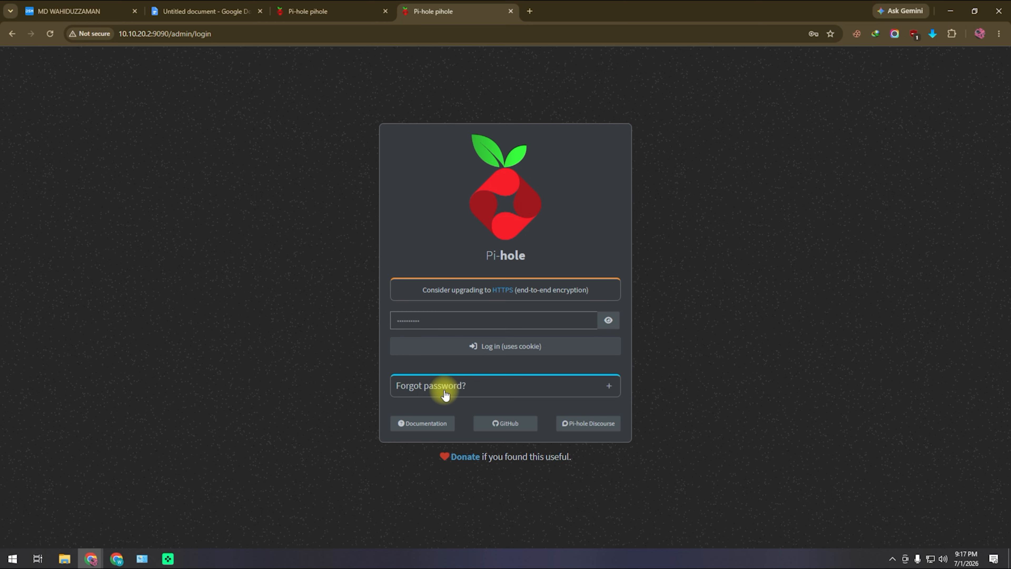
- Copy the 'pihole setpassword' command from Pi-hole's Forgot password help
click(459, 391)
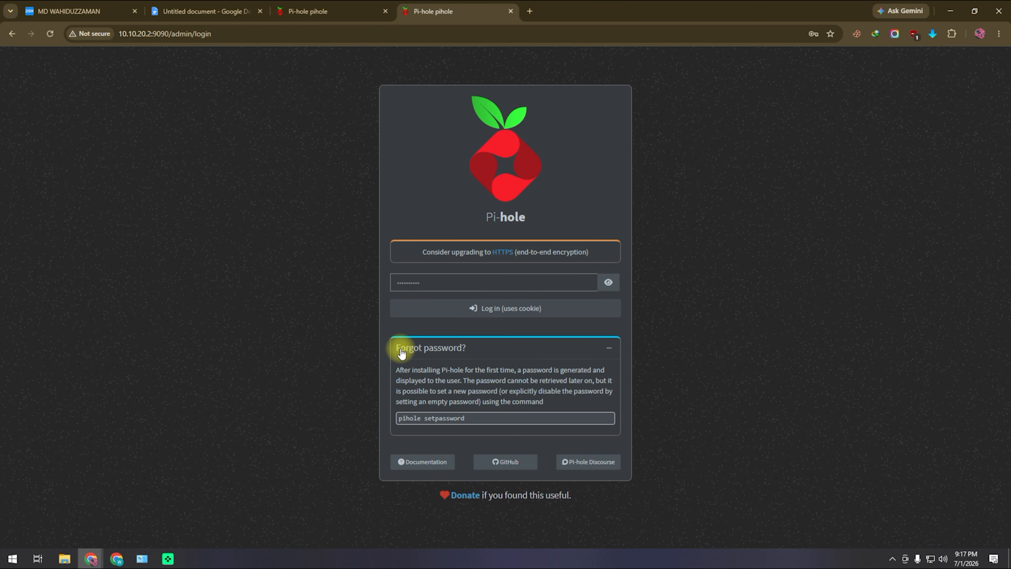
drag(473, 419, 397, 418)
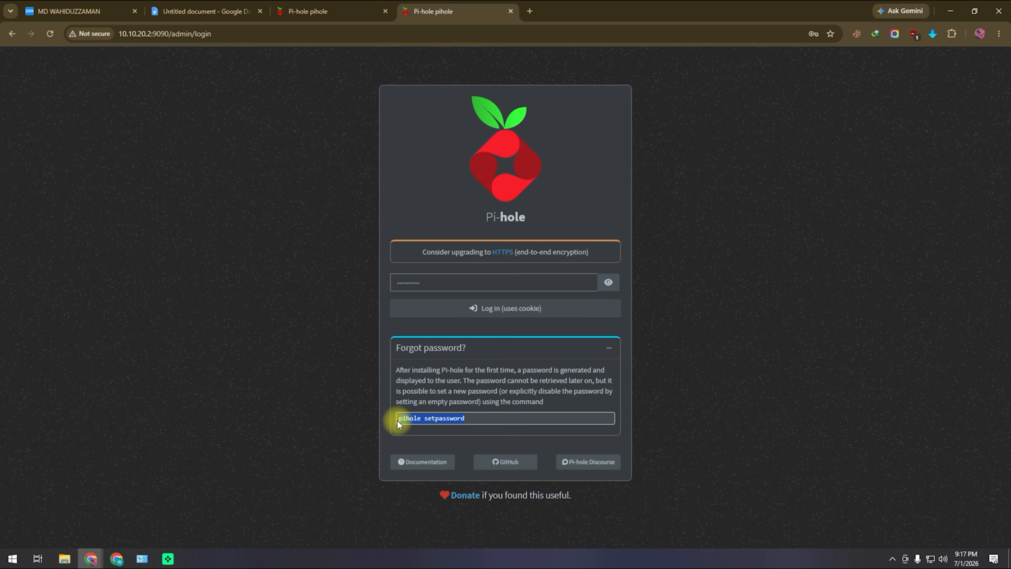
right_click(417, 418)
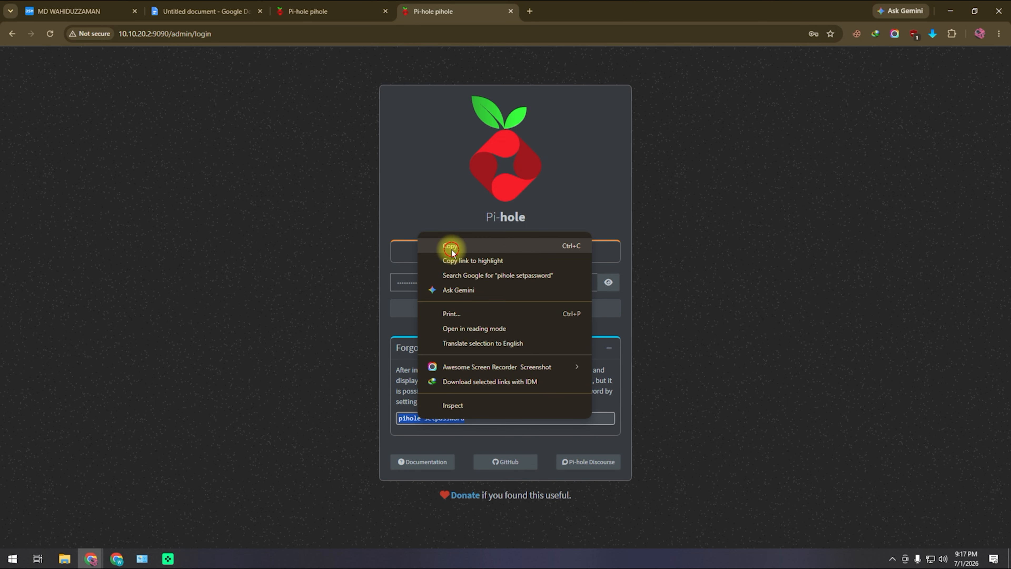
click(446, 242)
click(78, 11)
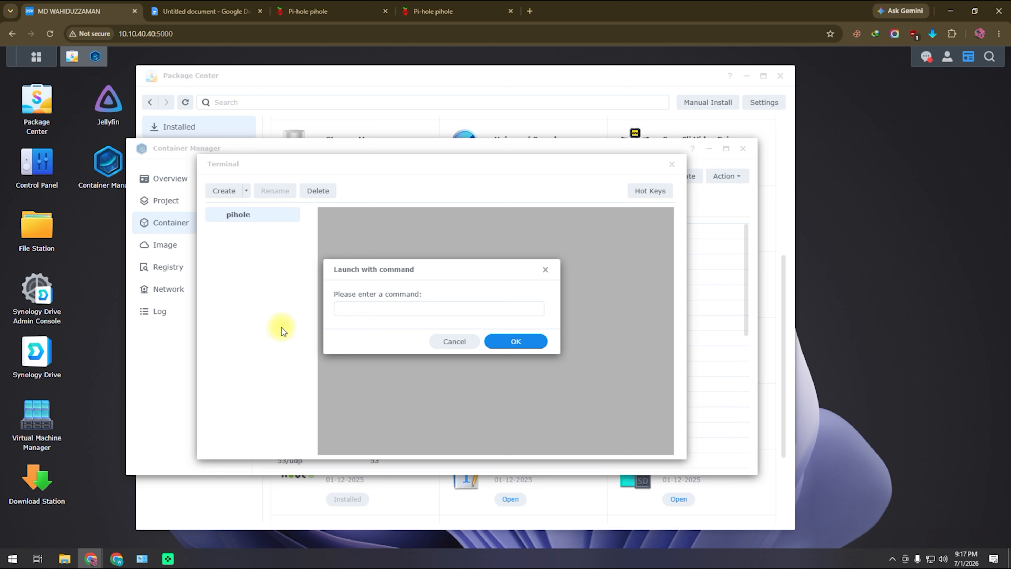
- Run 'pihole setpassword' in a new pihole terminal session and enter the new admin password
right_click(368, 310)
click(394, 143)
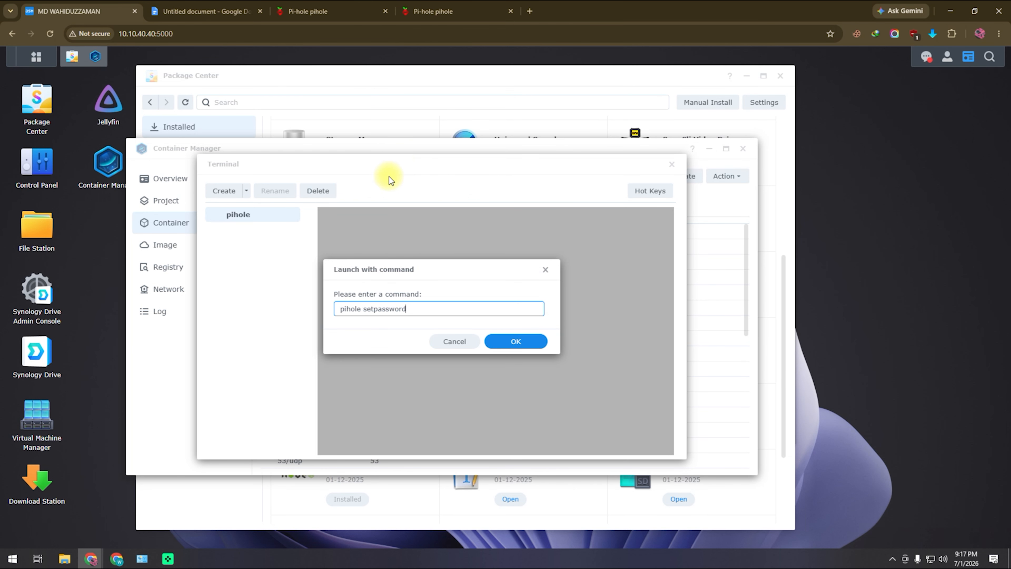
click(516, 341)
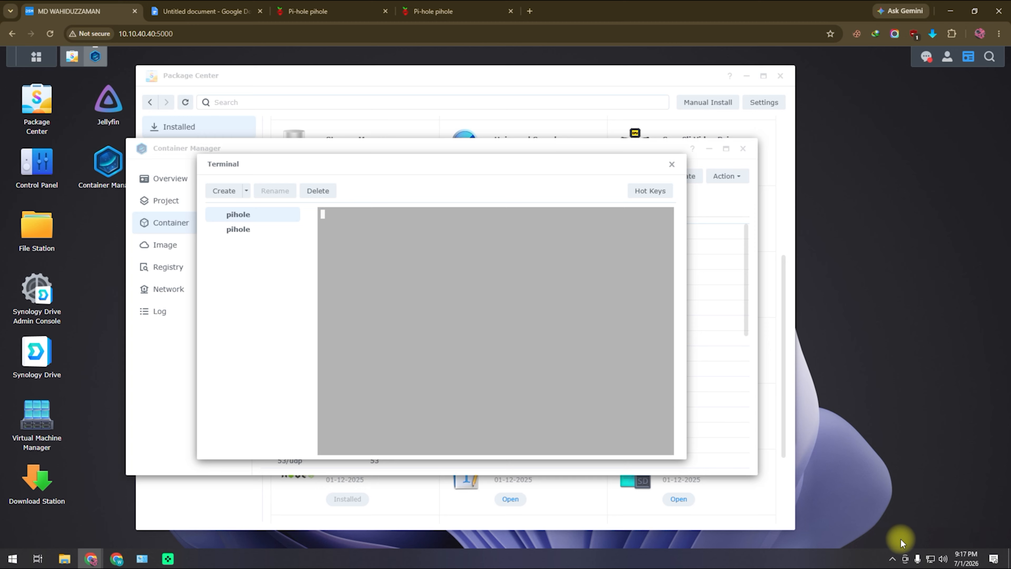
drag(377, 201, 262, 228)
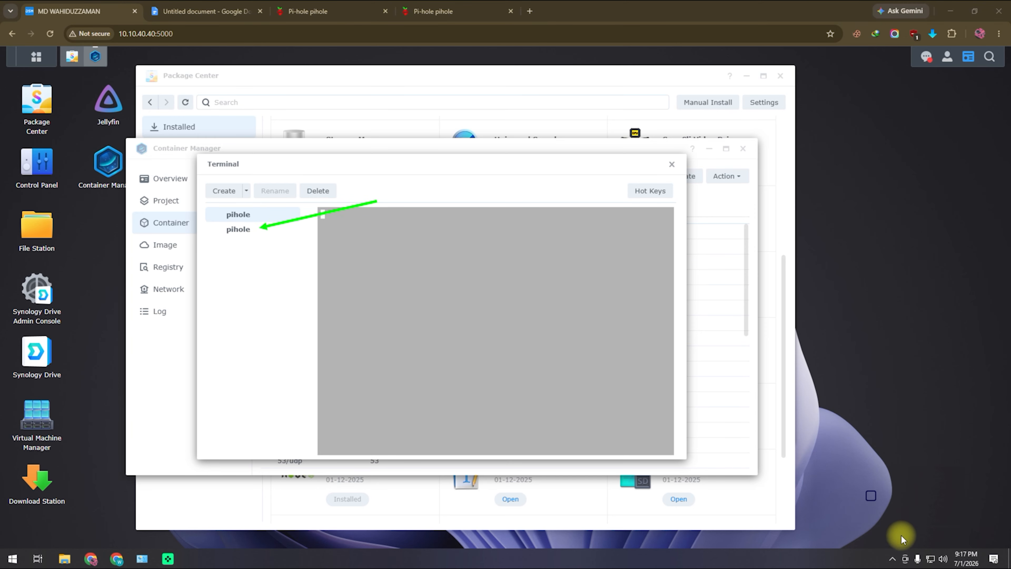
click(241, 235)
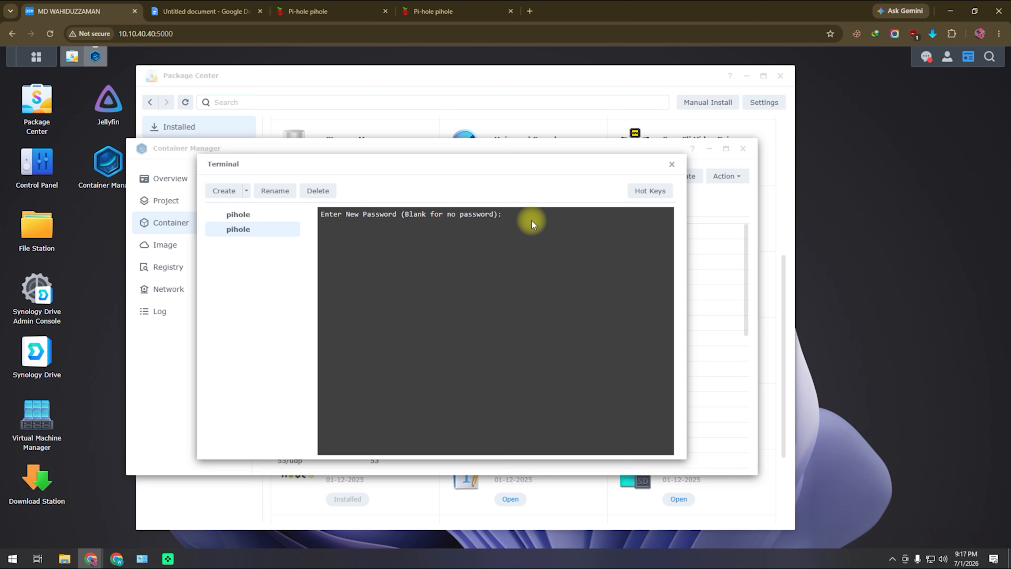
key(Return)
key(Return)
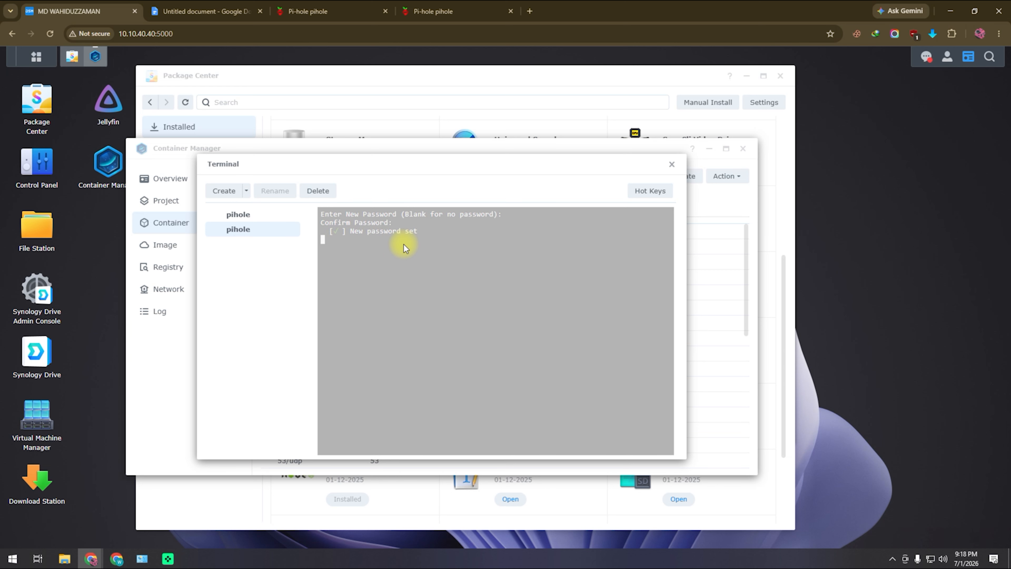
- Log in to Pi-hole admin with the new password and decline saving it in Chrome
click(456, 9)
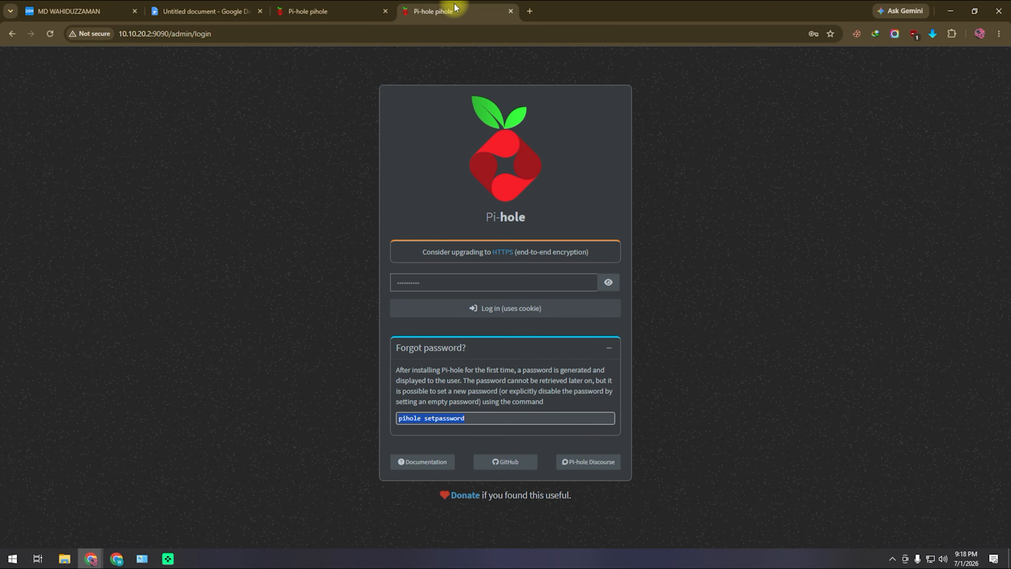
click(608, 282)
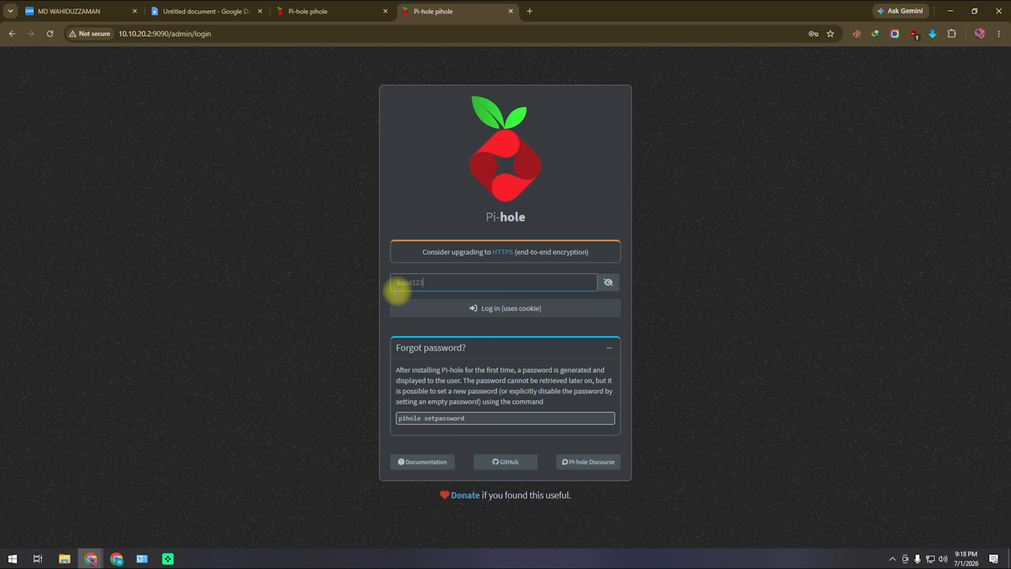
click(519, 309)
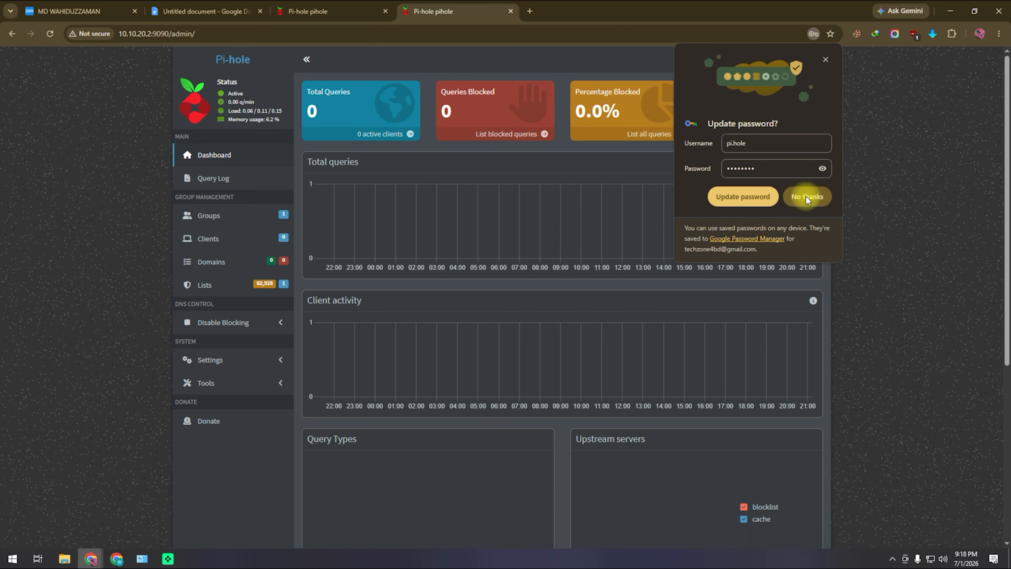
click(808, 197)
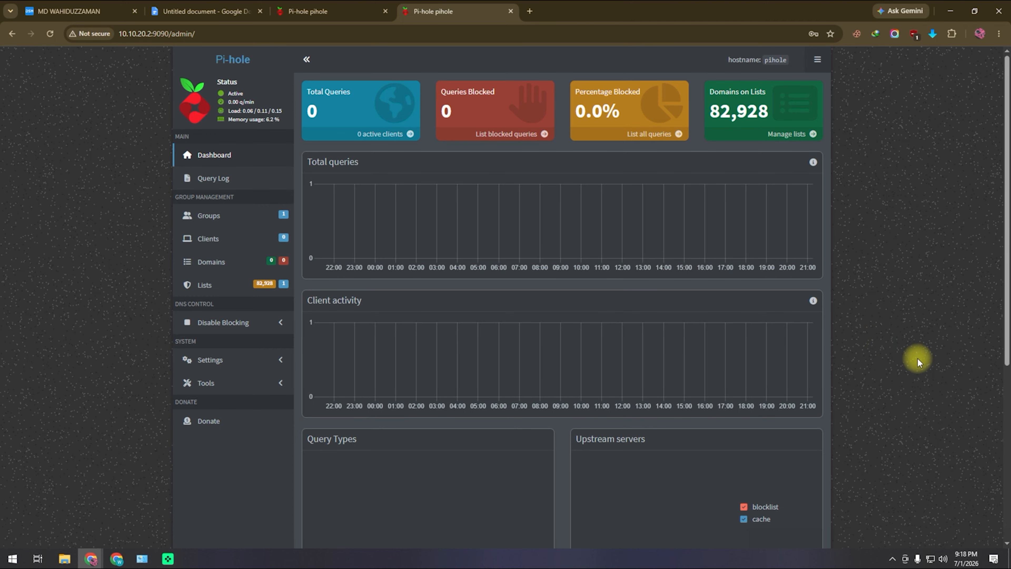
right_click(931, 559)
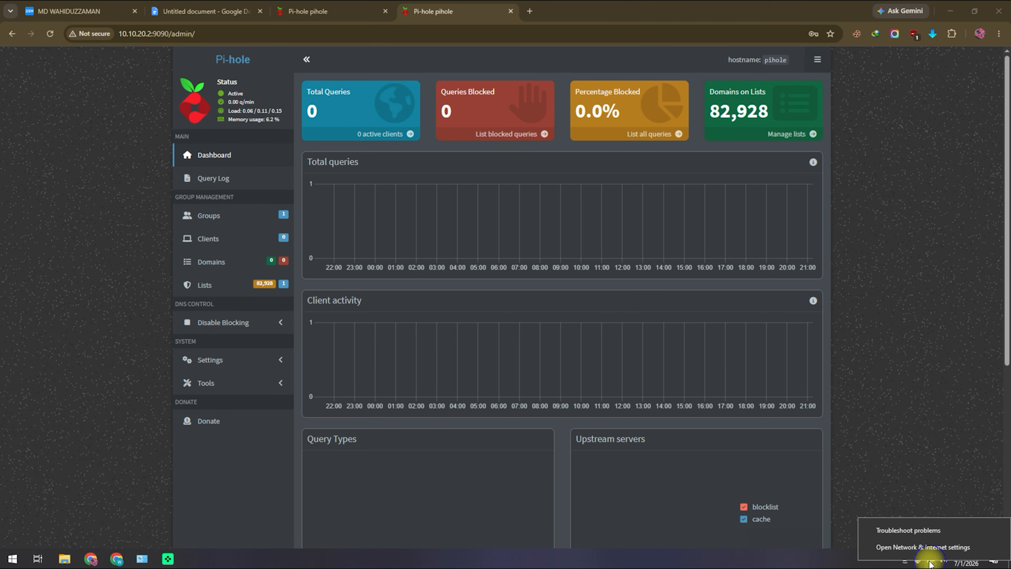
- Open the Ethernet adapter's properties from Network & Internet settings
click(923, 548)
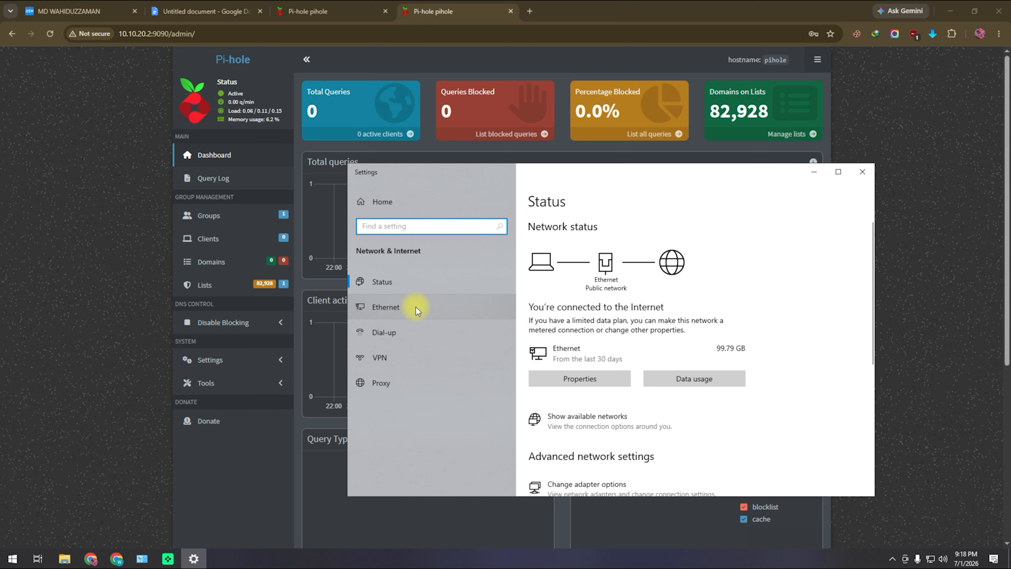
click(436, 307)
click(602, 301)
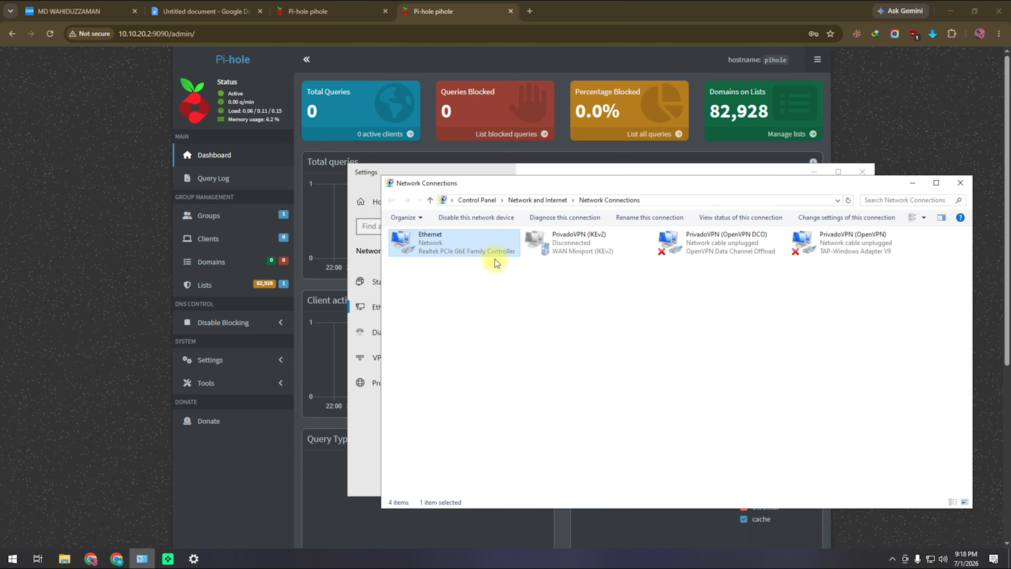
double_click(492, 239)
click(448, 275)
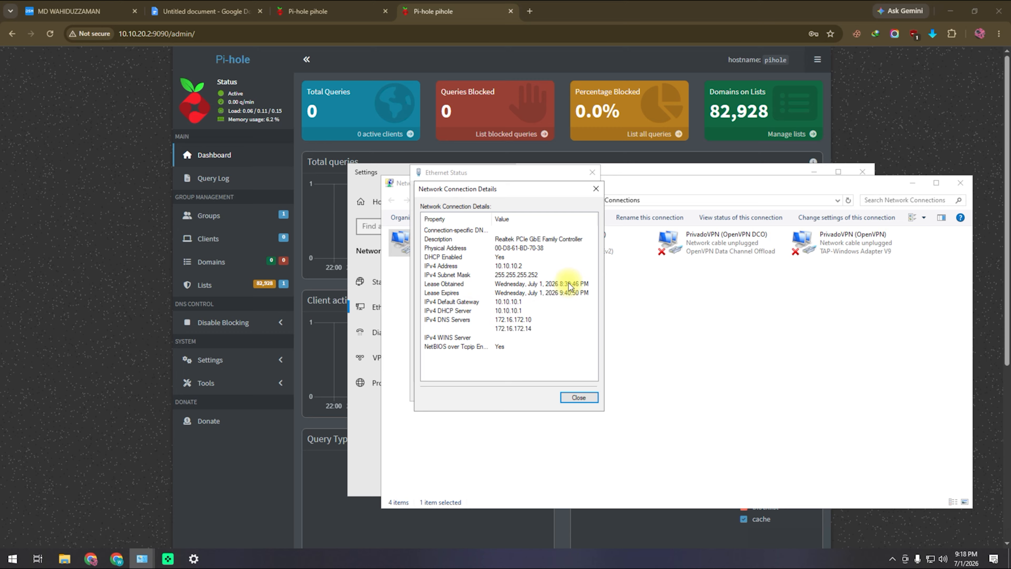
click(579, 397)
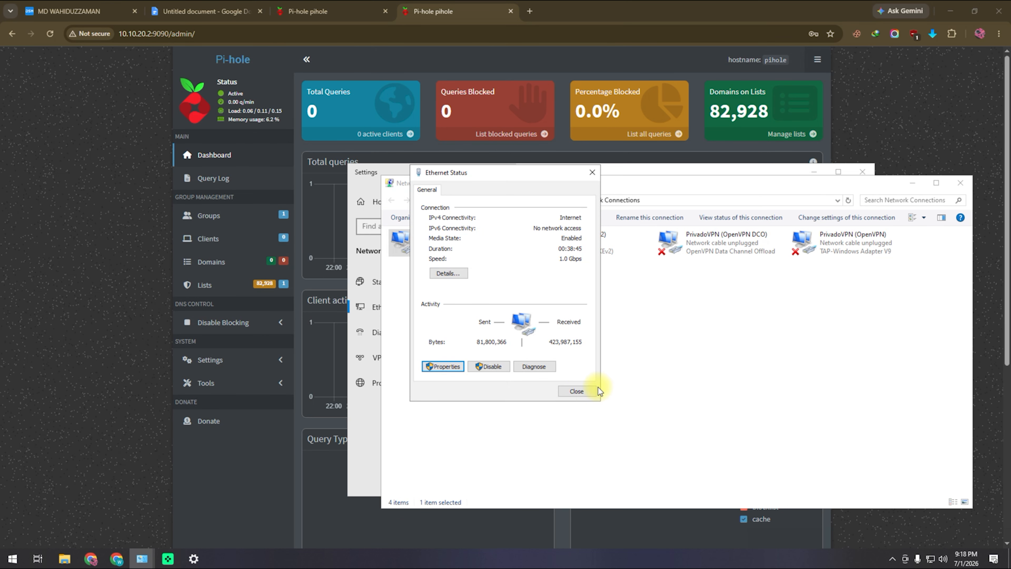
key(Return)
- Set the IPv4 preferred DNS server to 10.10.20.2, save, and close the network windows
click(526, 293)
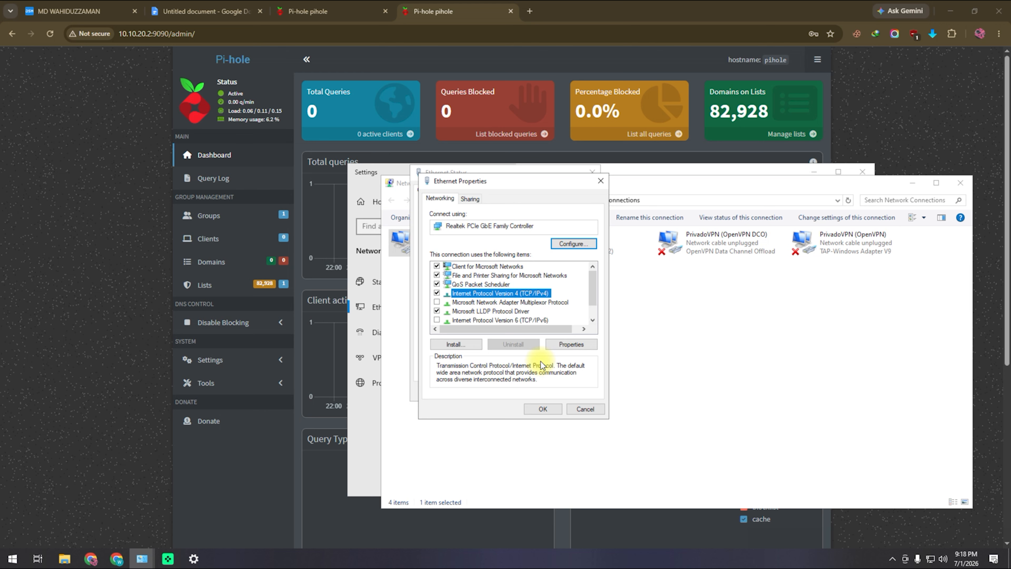
click(572, 345)
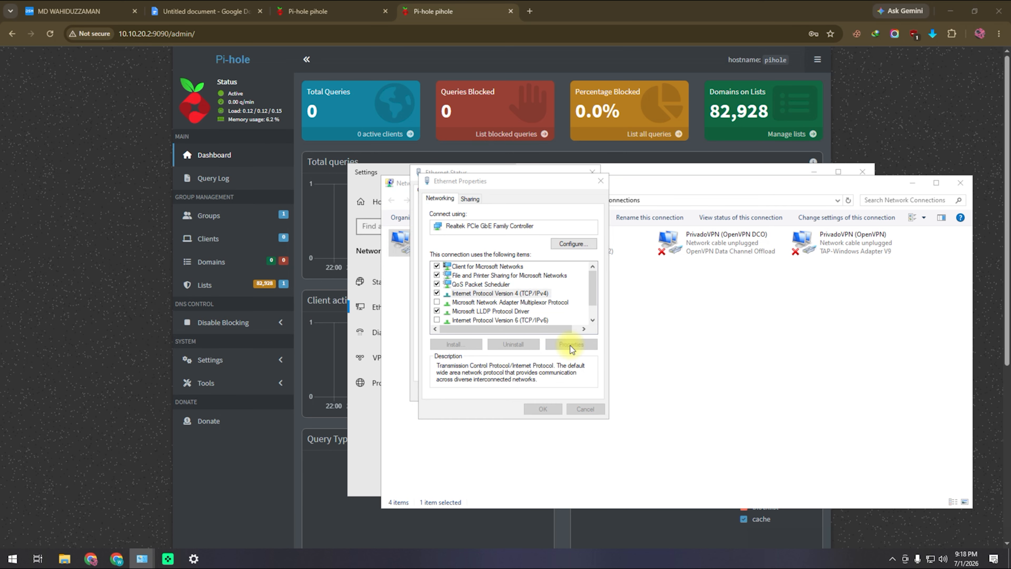
click(490, 369)
click(560, 381)
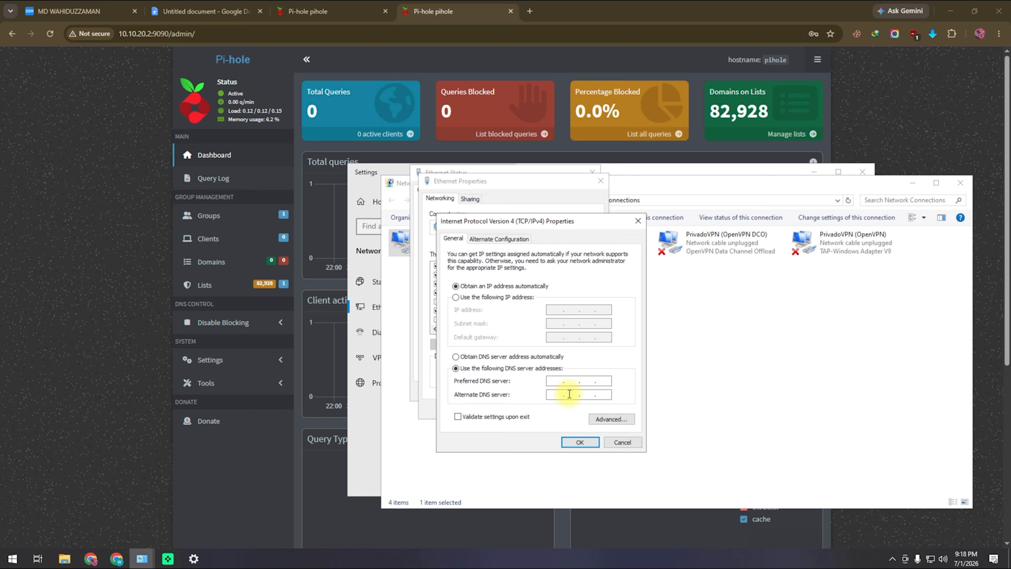
click(912, 538)
mouse_move(575, 338)
mouse_down()
mouse_move(190, 93)
mouse_move(143, 44)
mouse_up()
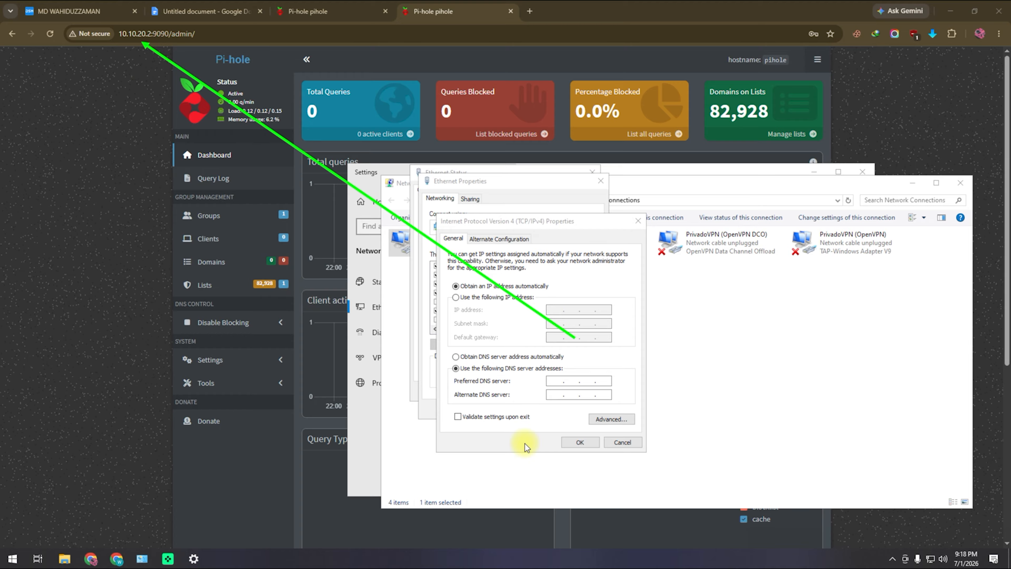
click(557, 381)
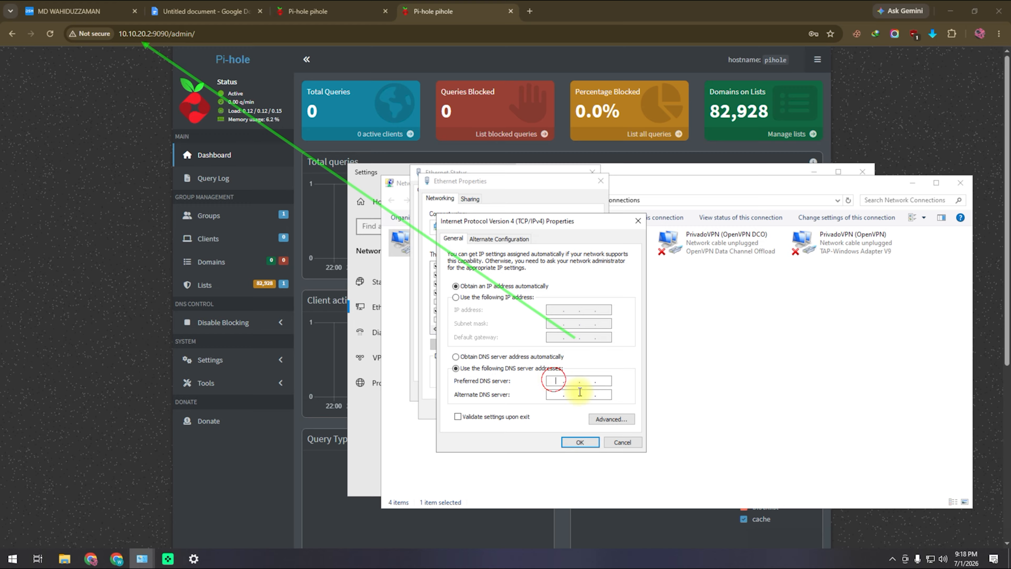
text(10.10.20.2)
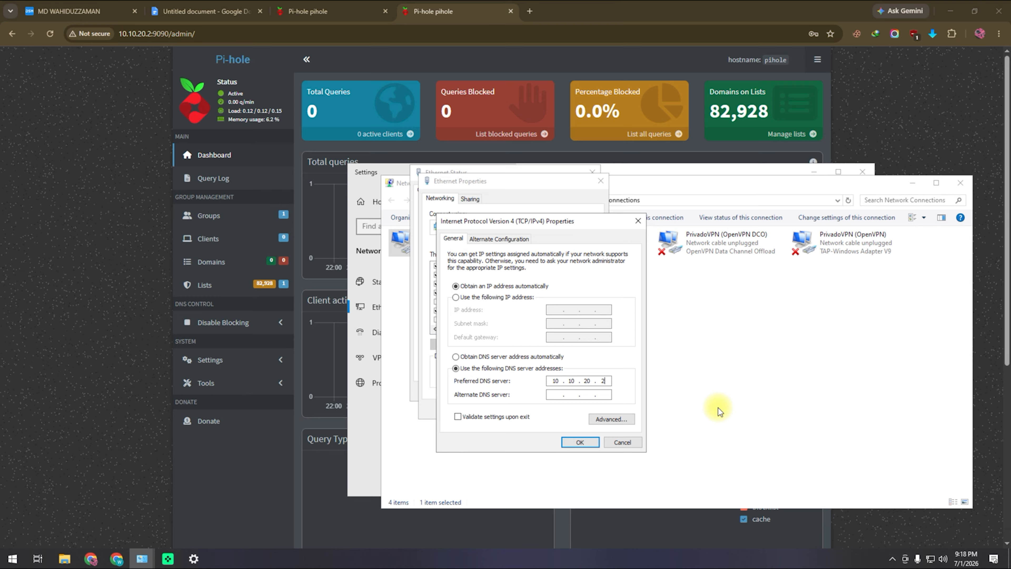
click(578, 442)
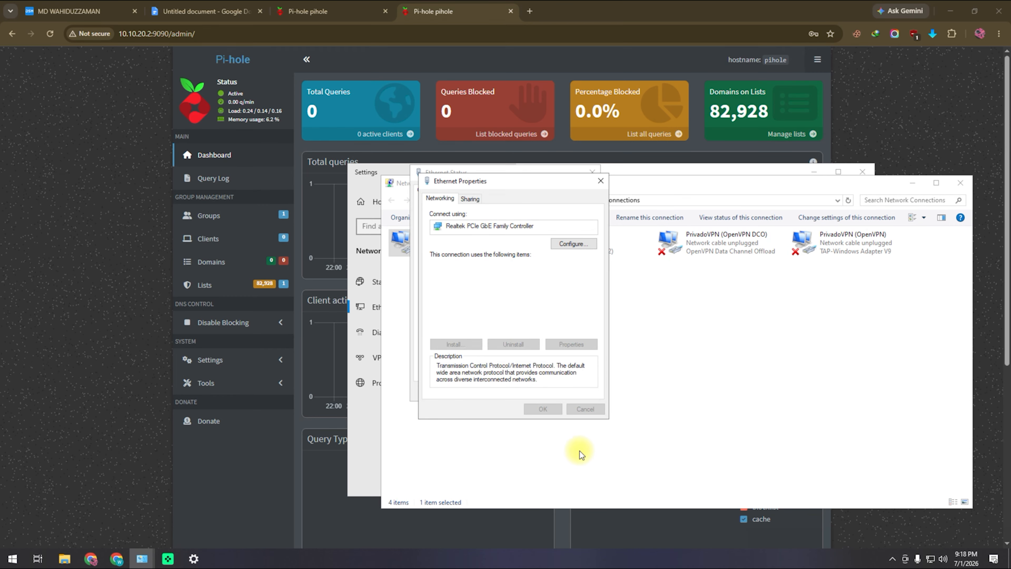
click(556, 413)
click(582, 394)
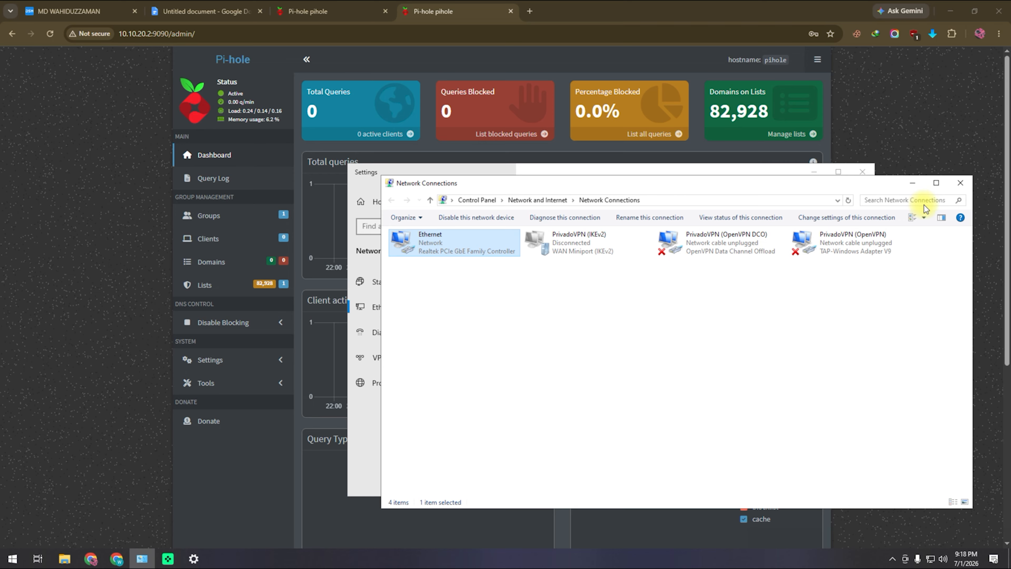
click(960, 183)
click(815, 171)
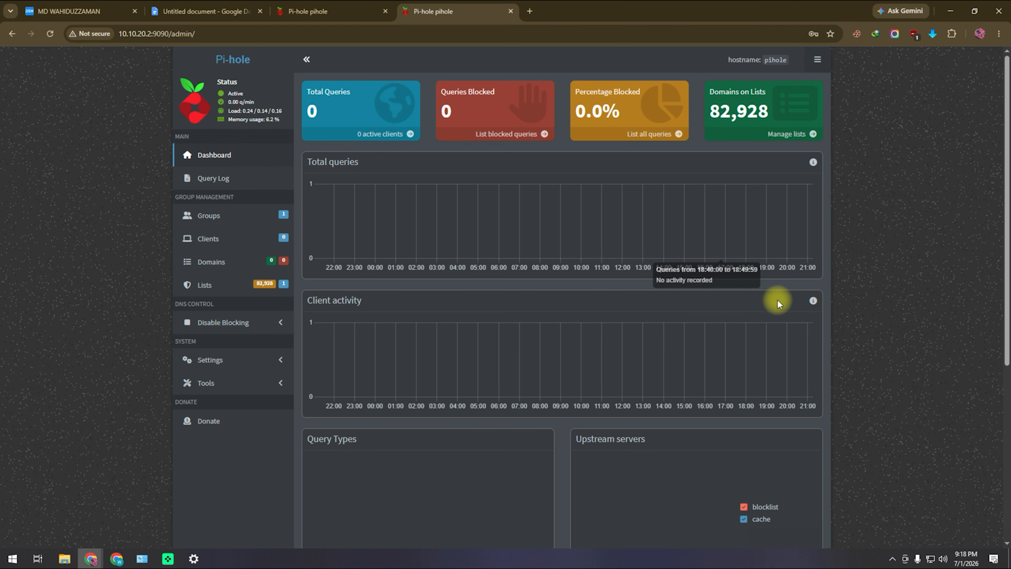
- Reload the dashboard and run Update Gravity to rebuild the blocklist
click(50, 33)
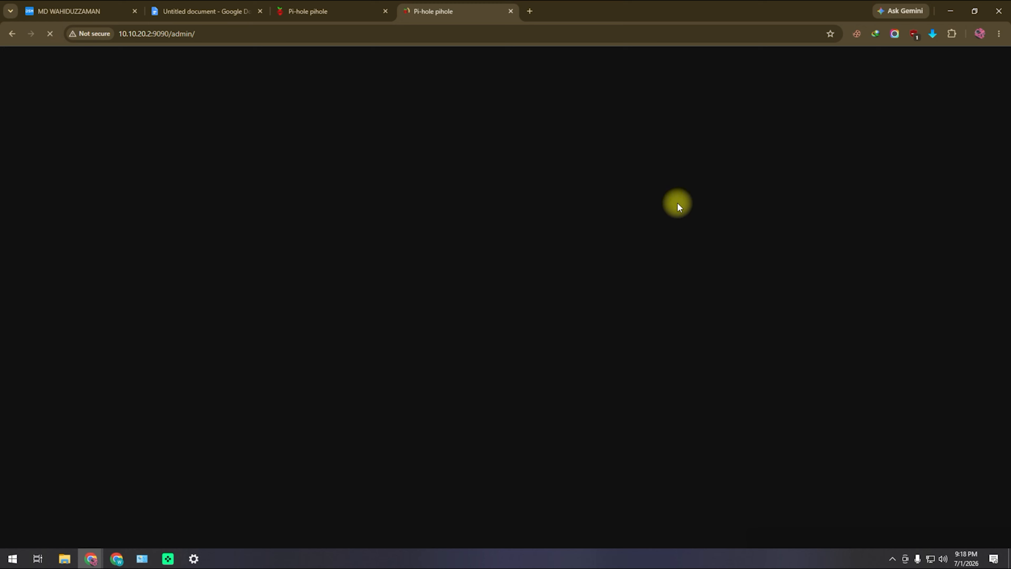
scroll(766, 258, down, 2)
scroll(782, 303, up, 3)
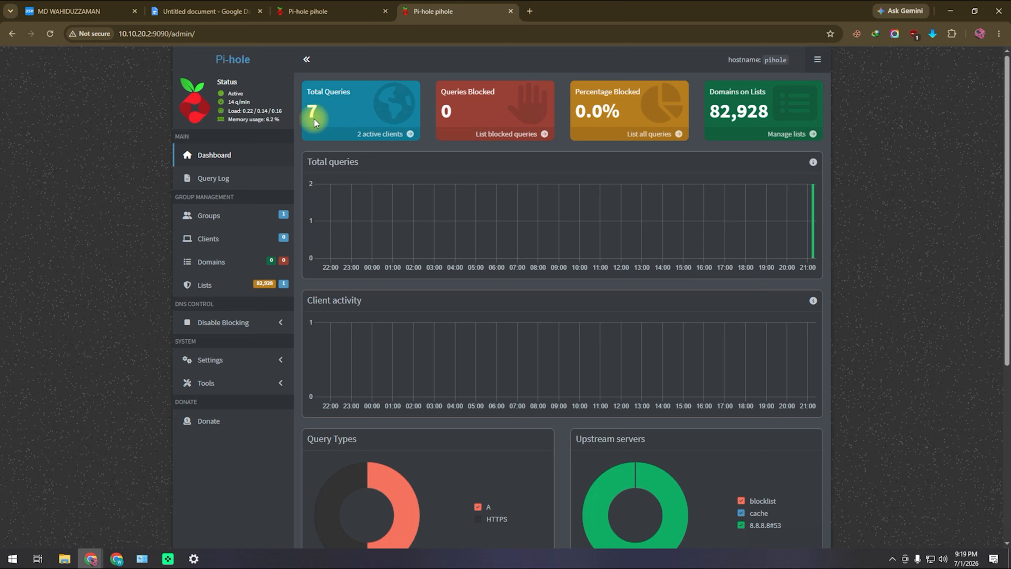
click(270, 383)
scroll(263, 422, down, 1)
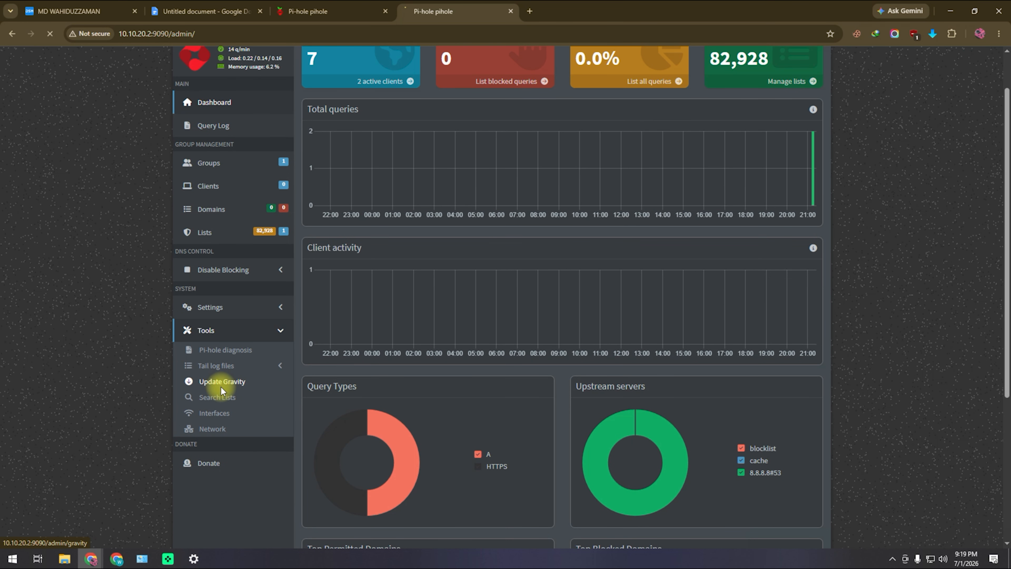
click(221, 384)
click(598, 147)
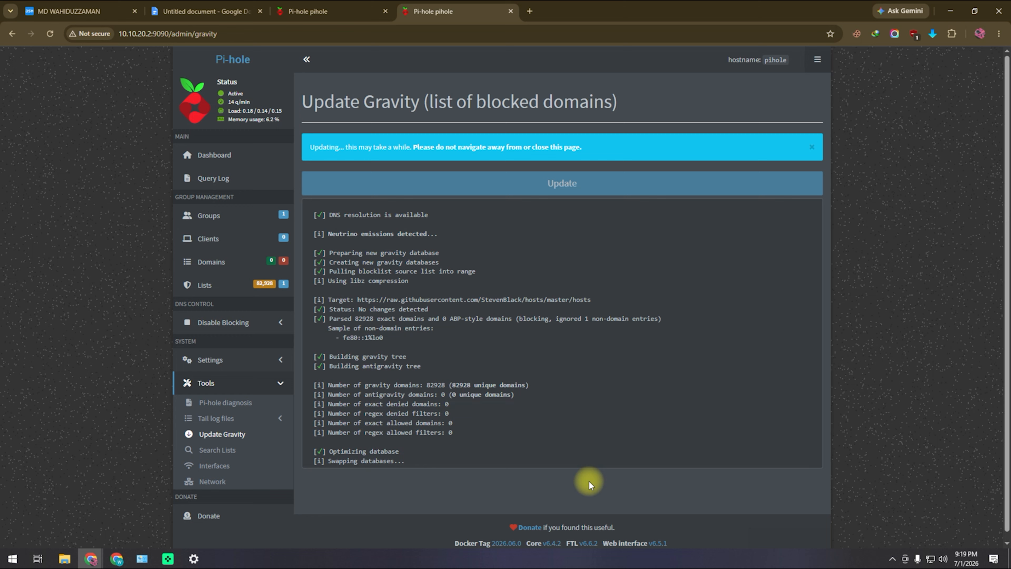
- Enable the Level3, Comodo, Quad9 and Cloudflare IPv4 upstream DNS servers and save
click(221, 363)
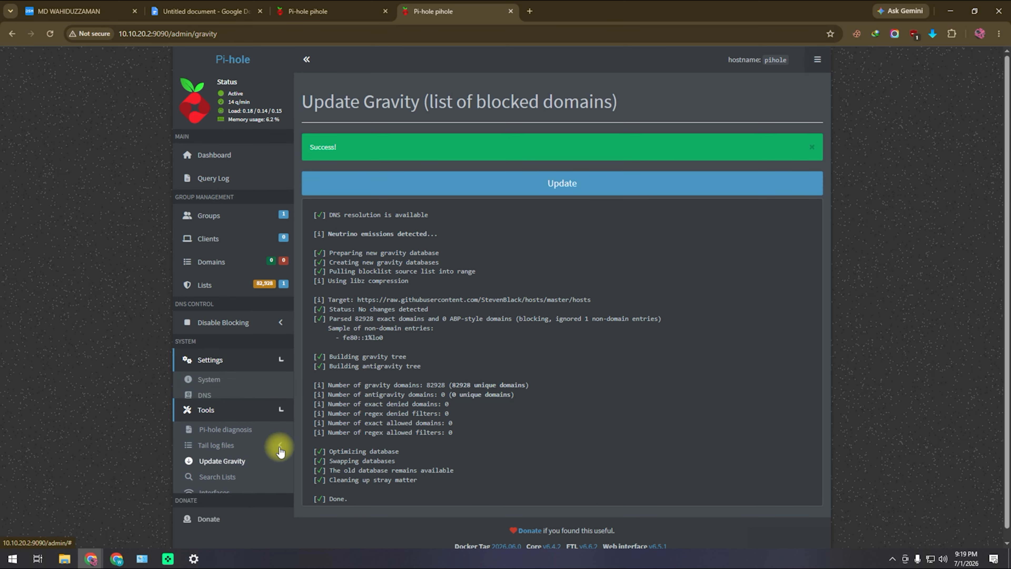
click(205, 395)
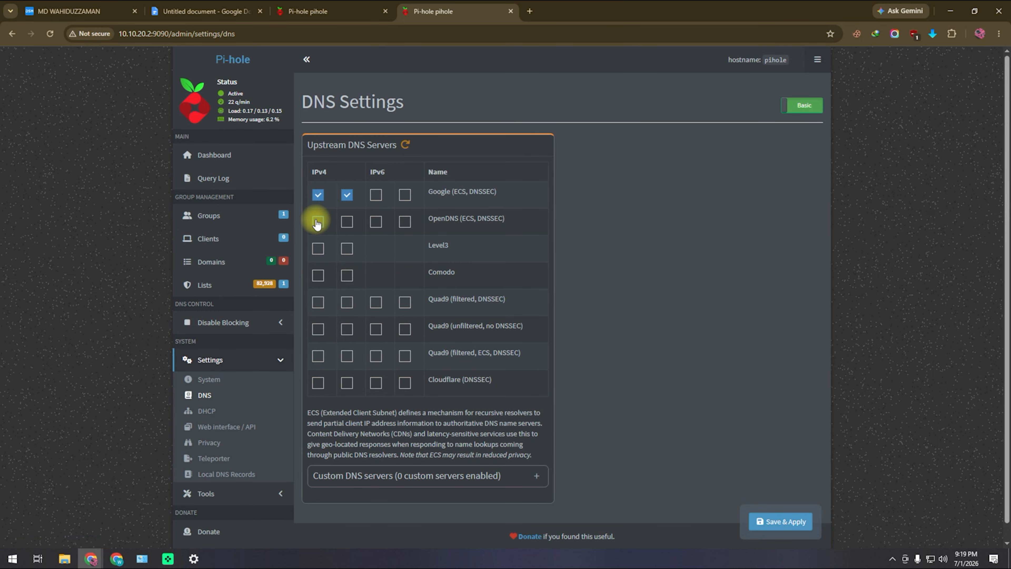
click(322, 250)
click(347, 249)
click(318, 275)
click(347, 276)
click(317, 302)
click(346, 304)
click(346, 329)
click(318, 356)
click(347, 356)
click(318, 383)
click(347, 383)
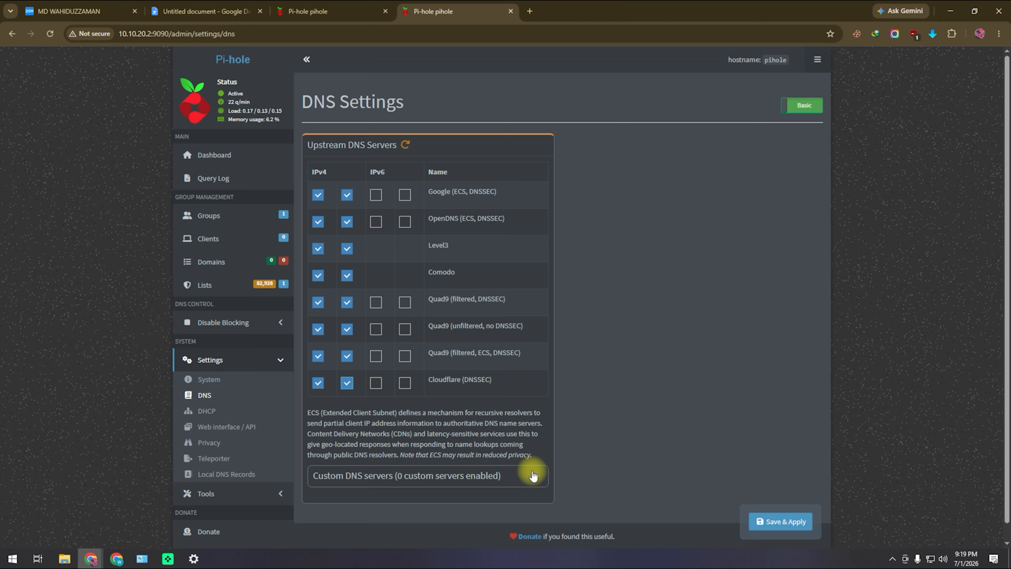
scroll(534, 475, down, 1)
click(773, 522)
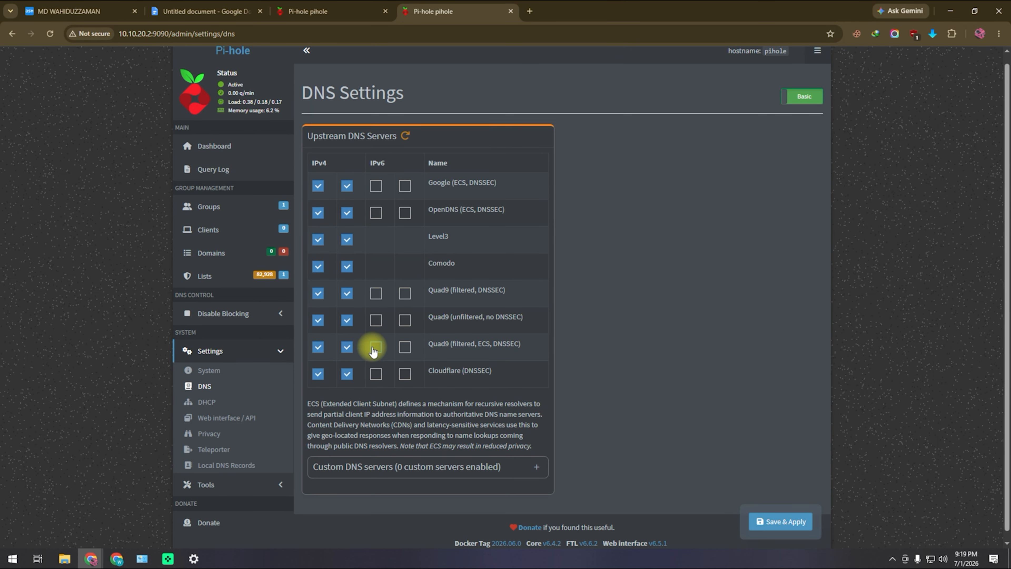
- Navigate through Tools to the subscribed lists management page
scroll(253, 418, down, 1)
click(247, 484)
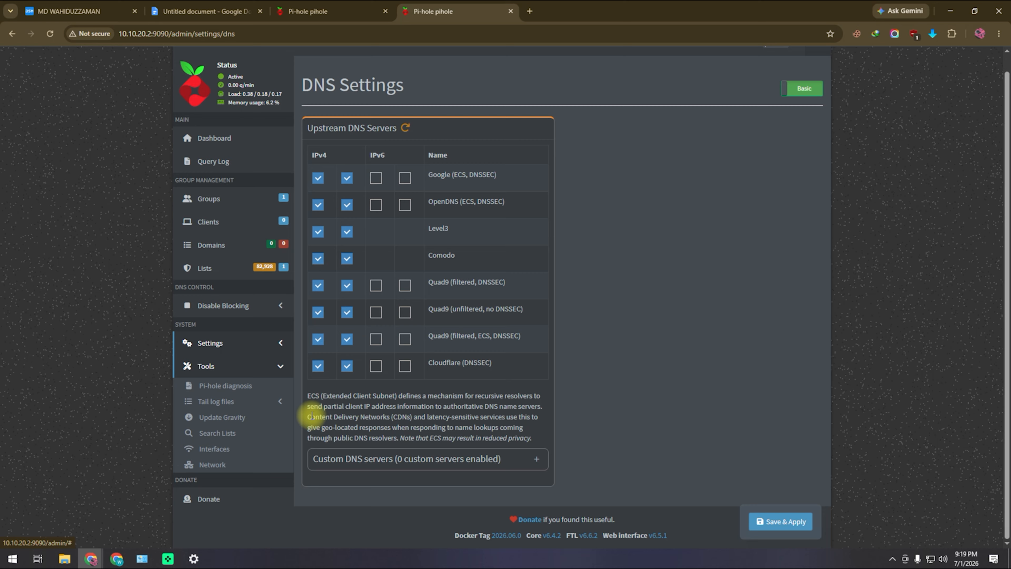
click(211, 416)
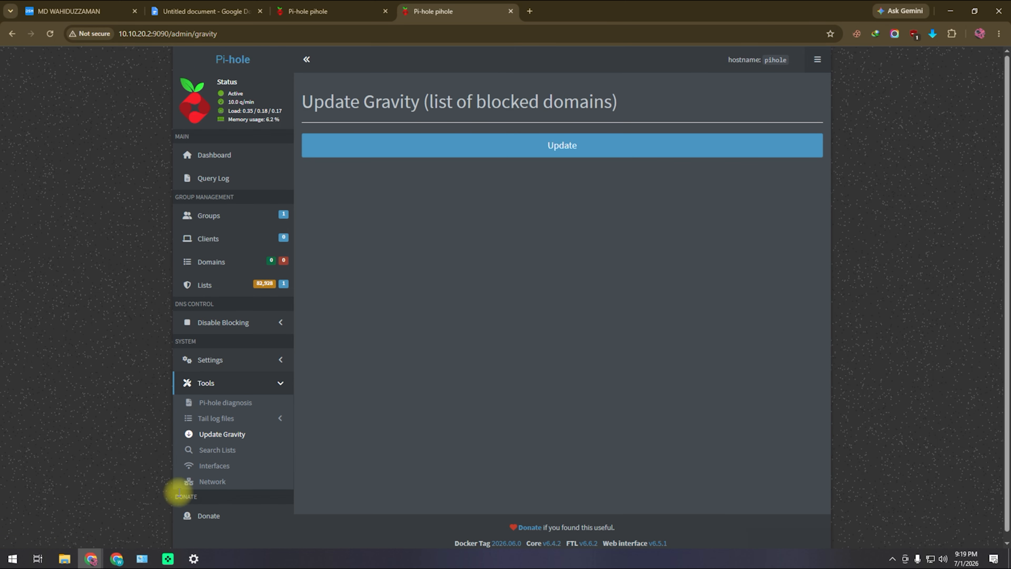
click(228, 272)
click(212, 284)
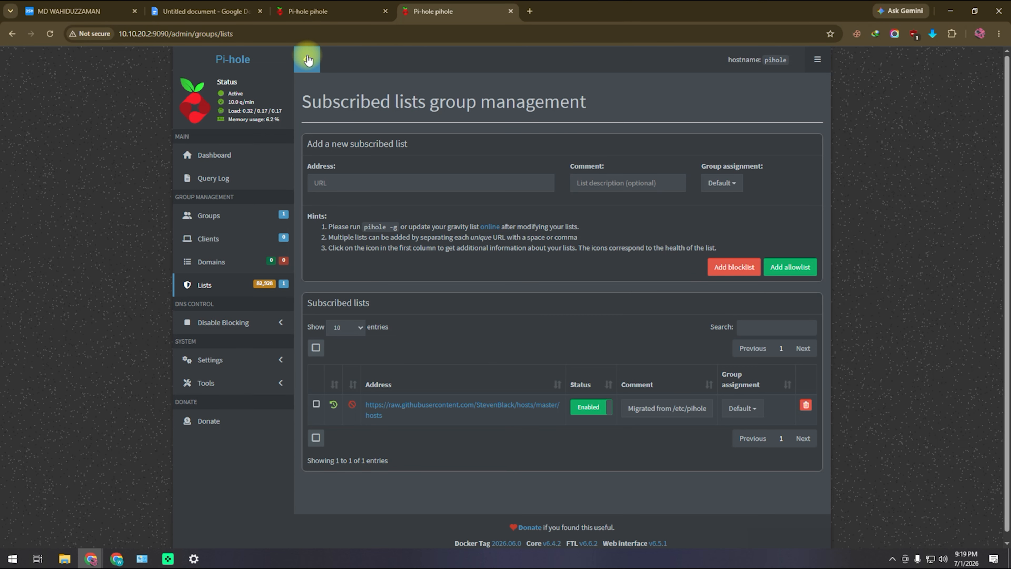
- Close the extra Pi-hole login tab, keeping one Pi-hole tab open
click(79, 11)
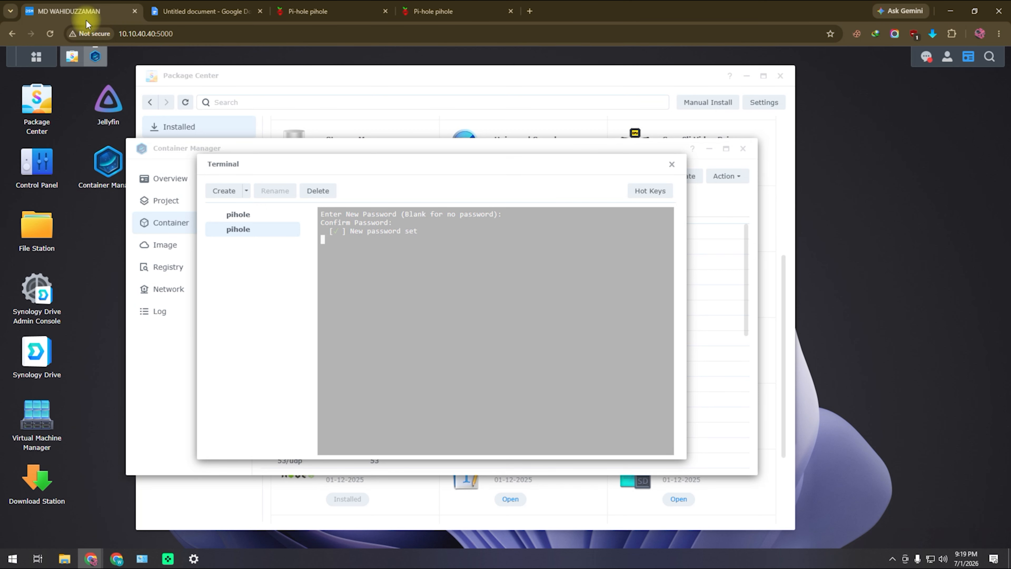
click(349, 18)
click(385, 11)
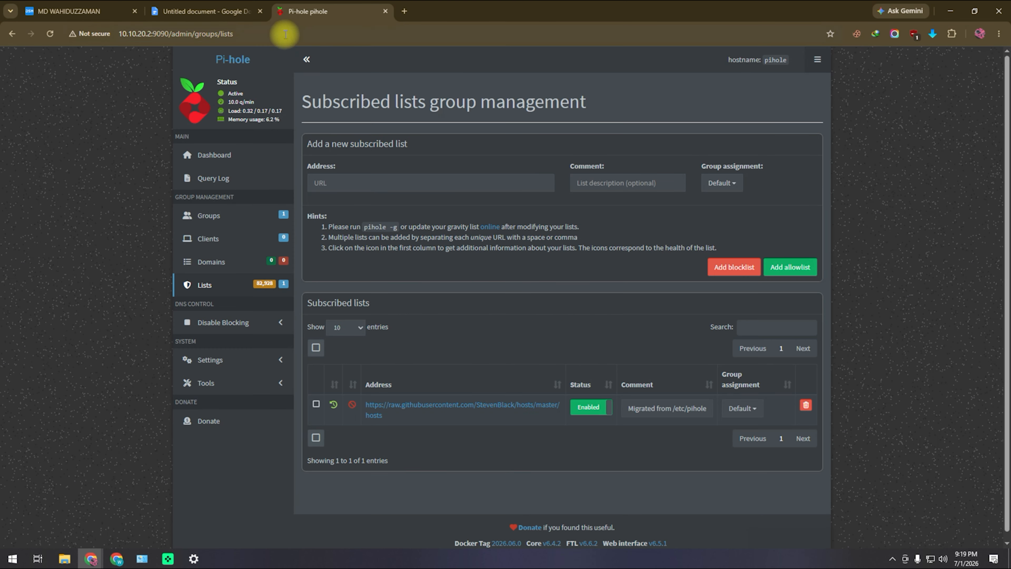
- Close the pihole container's terminal in DSM, confirming the close, then return to Pi-hole
click(79, 11)
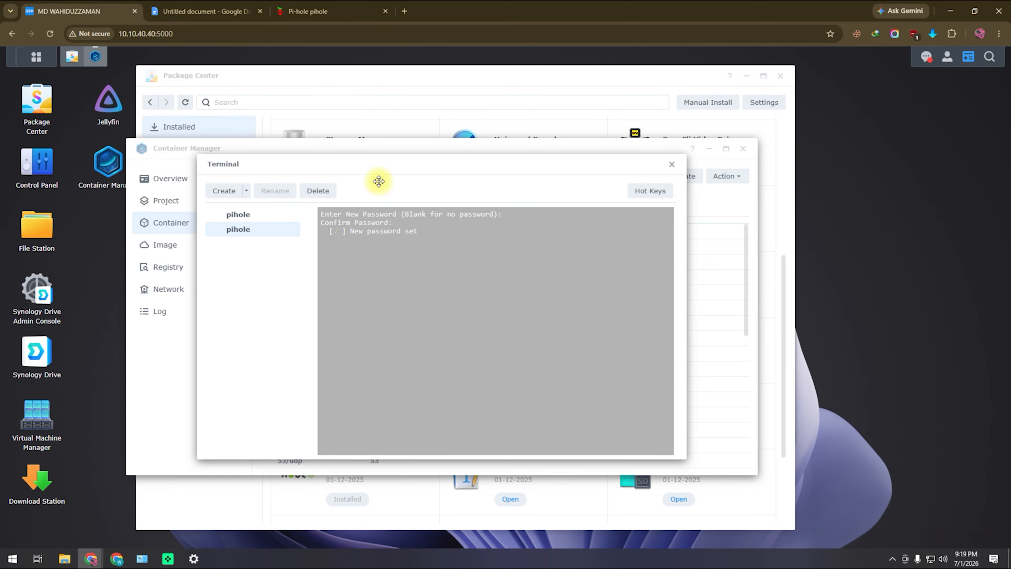
click(672, 164)
click(519, 319)
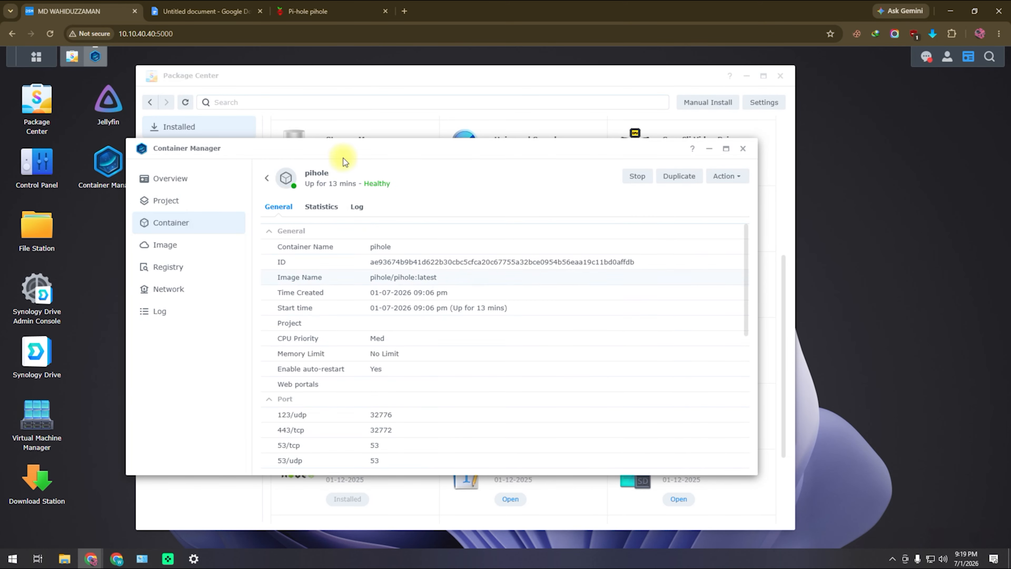
click(345, 16)
- Open the Pi-hole dashboard and watch Total Queries and Queries Blocked rise
click(247, 154)
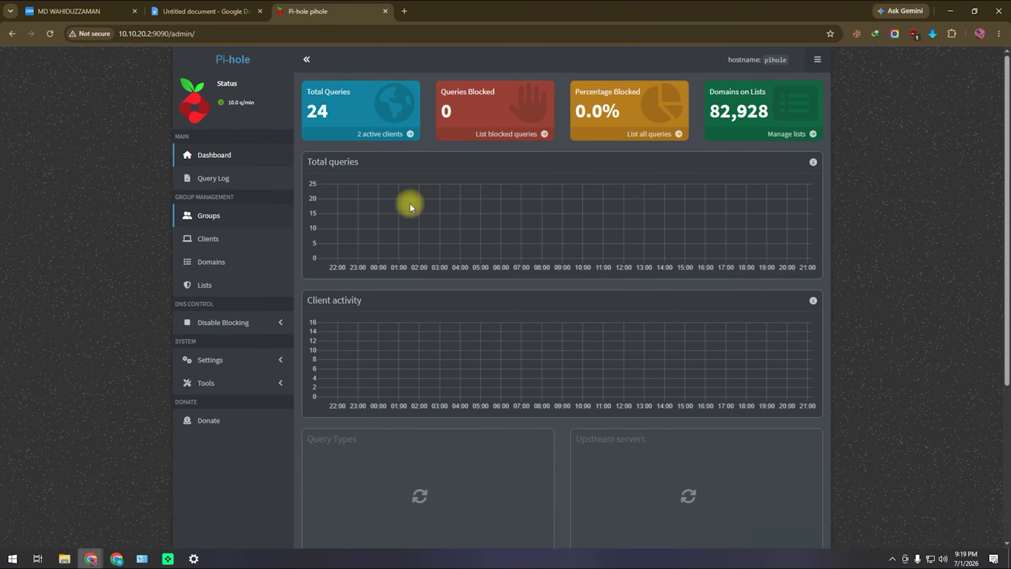
scroll(569, 347, down, 3)
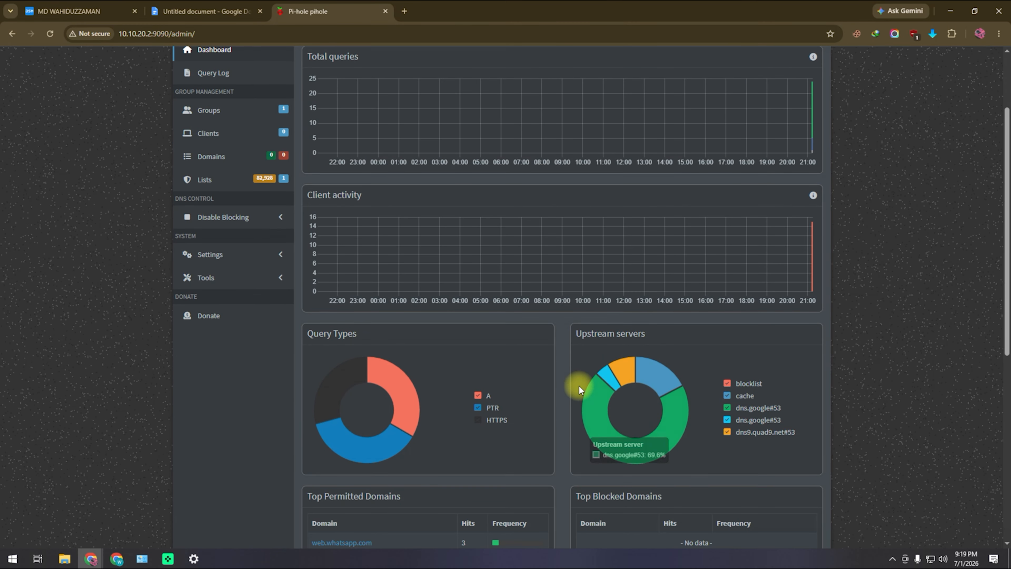
scroll(579, 389, up, 3)
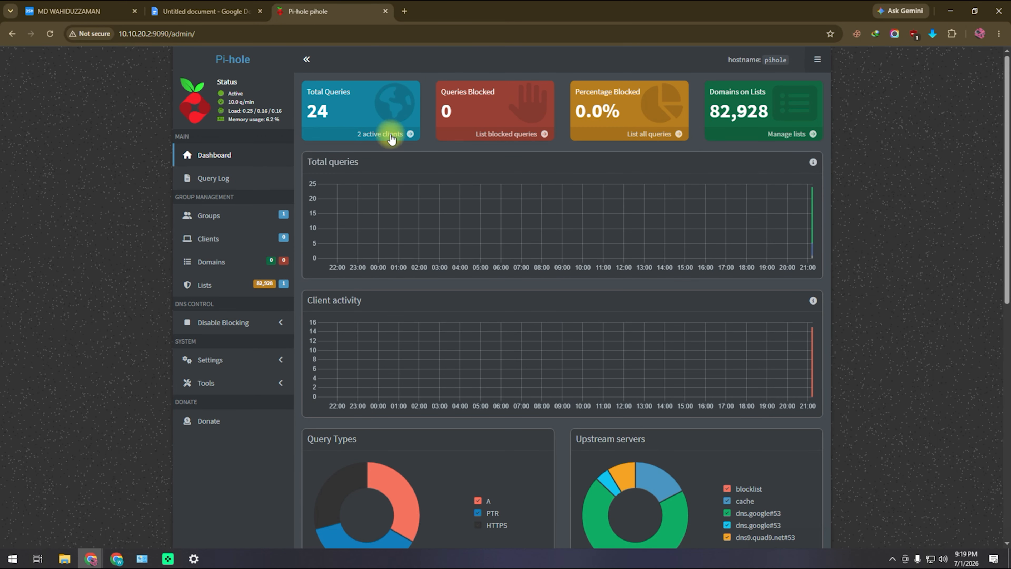
mouse_move(493, 252)
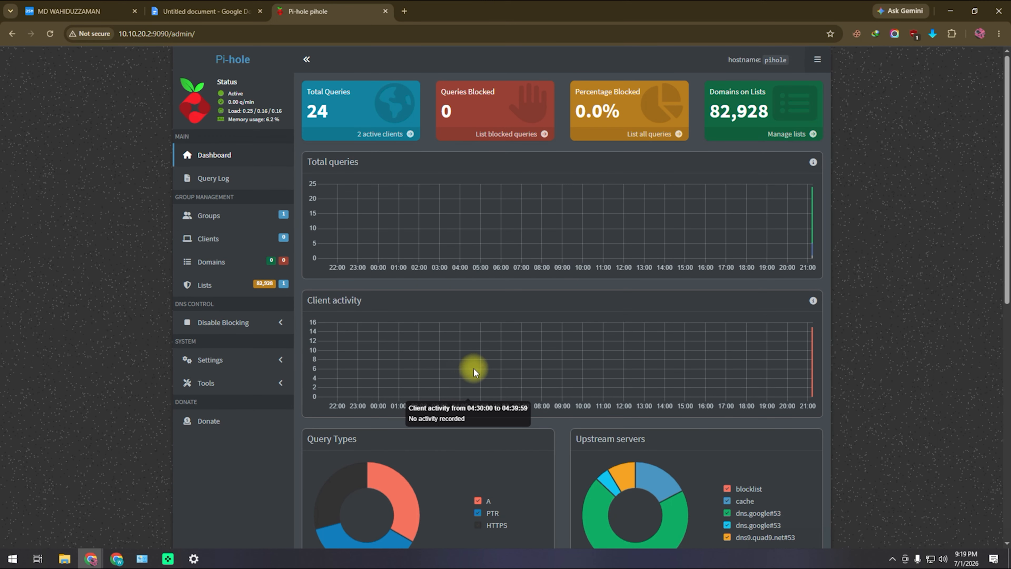
scroll(476, 370, down, 1)
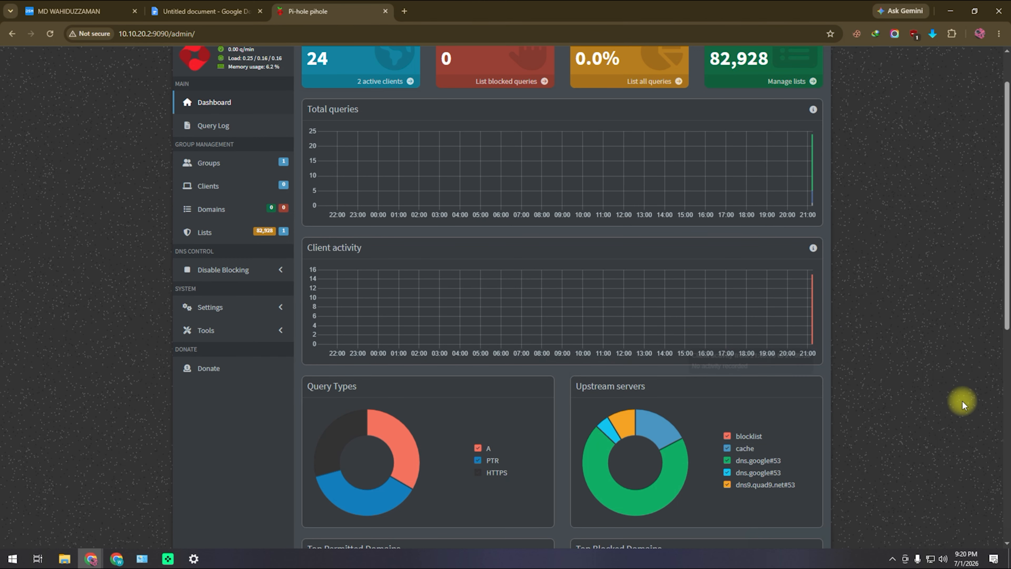
key(alt+Tab)
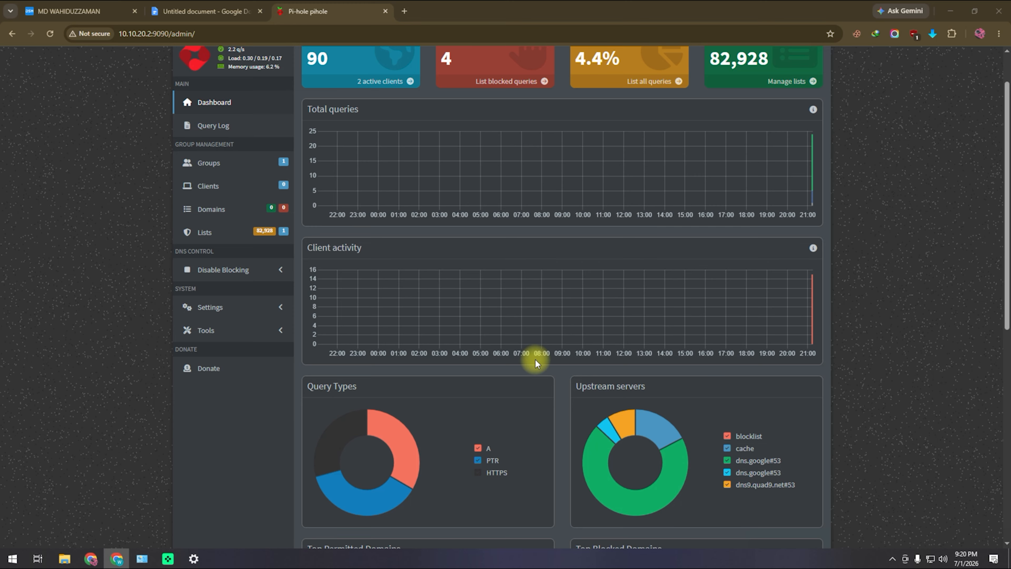
scroll(490, 349, up, 2)
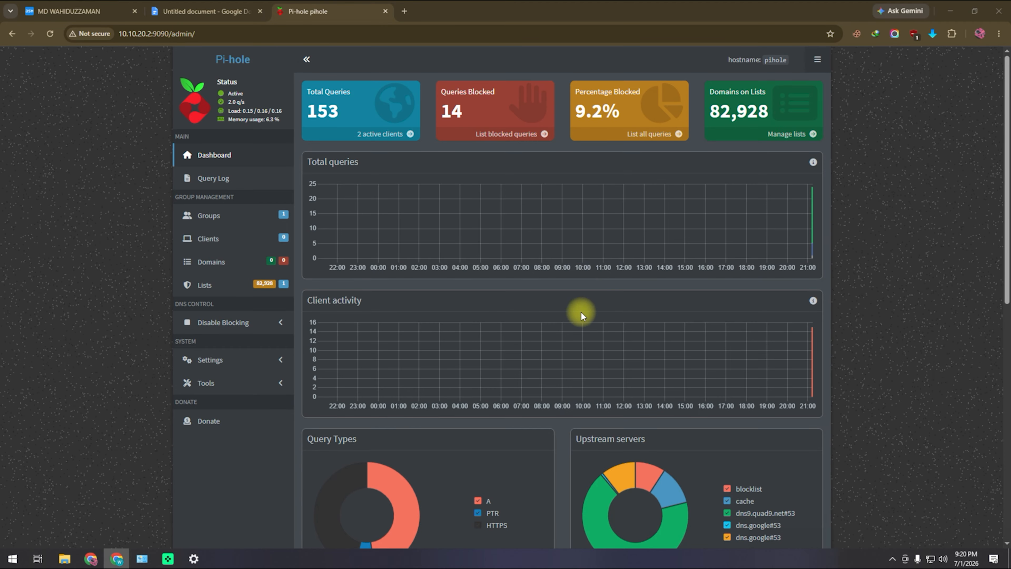
- Load speedtest.net in a new browser tab
click(404, 11)
click(409, 34)
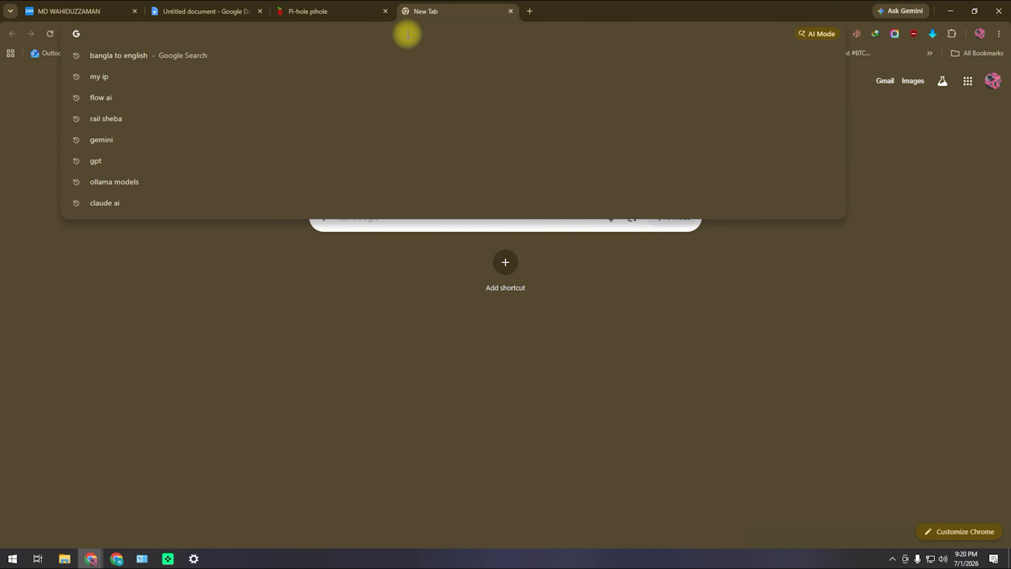
text(sp)
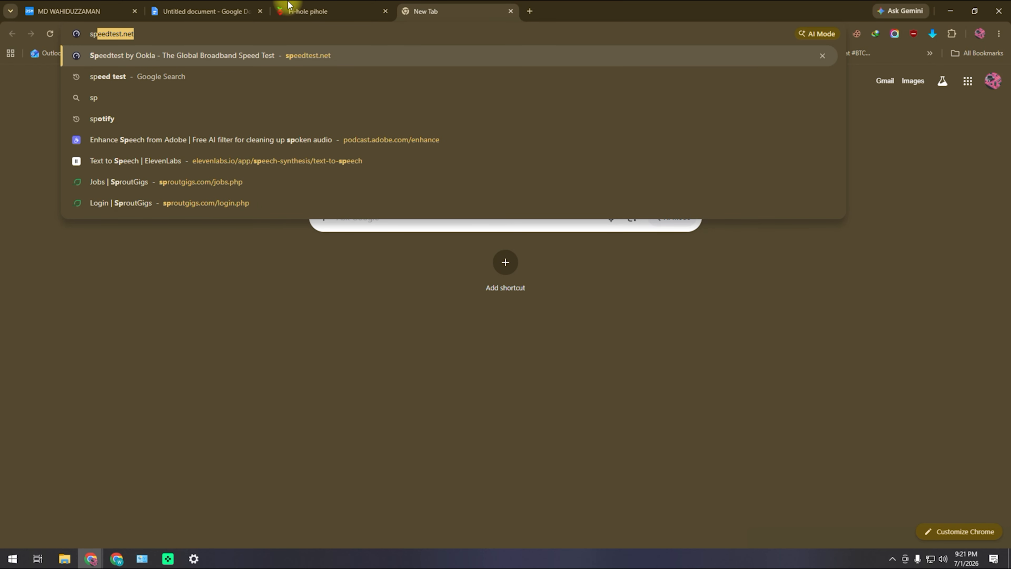
click(342, 54)
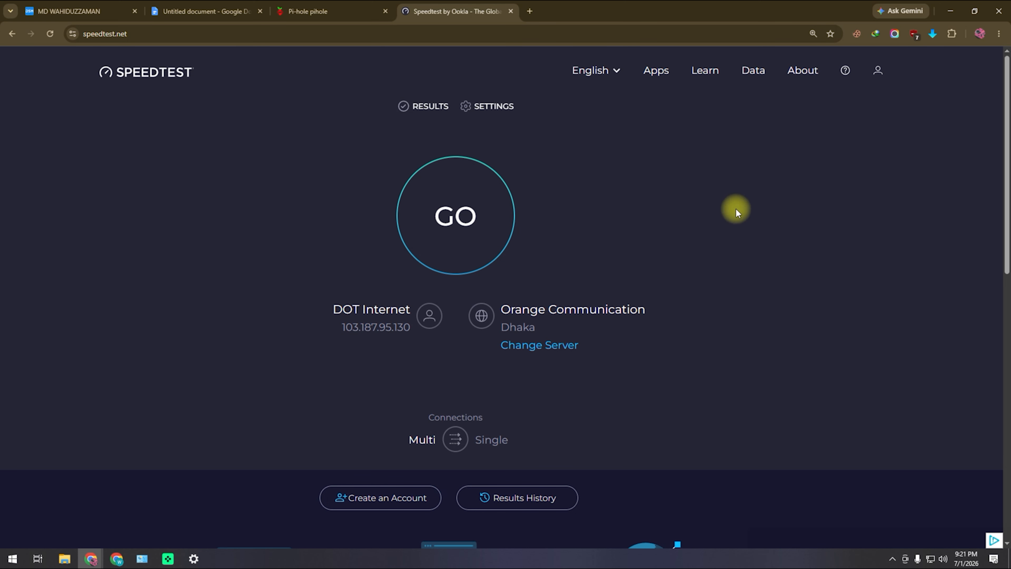
- Compare Speedtest with the Pi-hole dashboard, now at 233 queries with 38 blocked (16.3%)
click(333, 11)
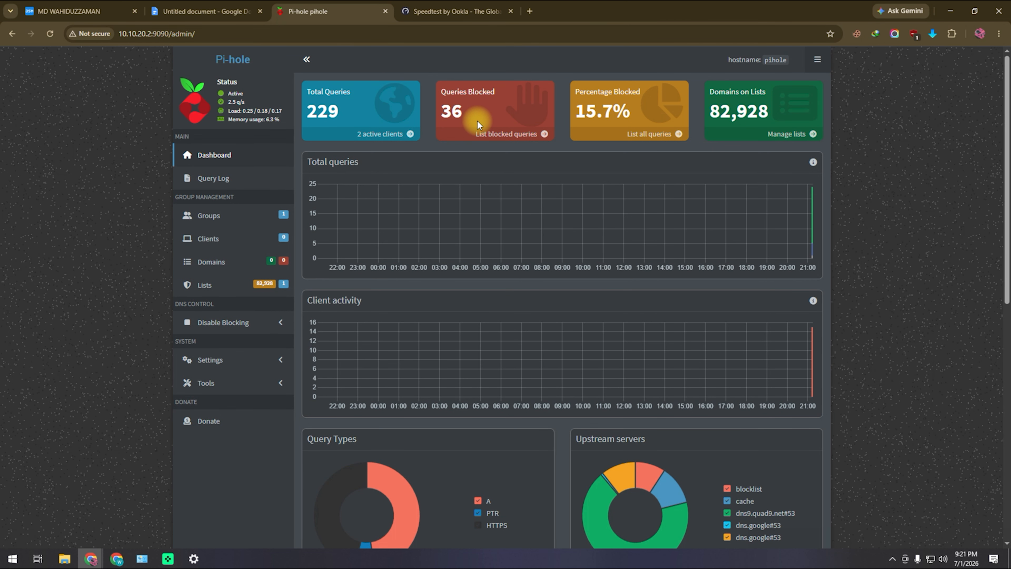
click(458, 11)
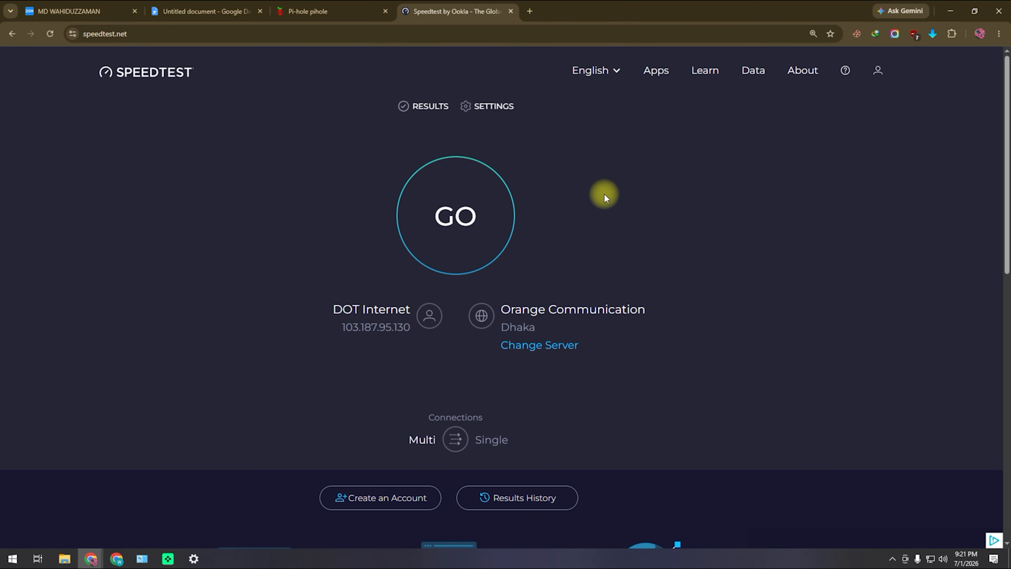
click(337, 20)
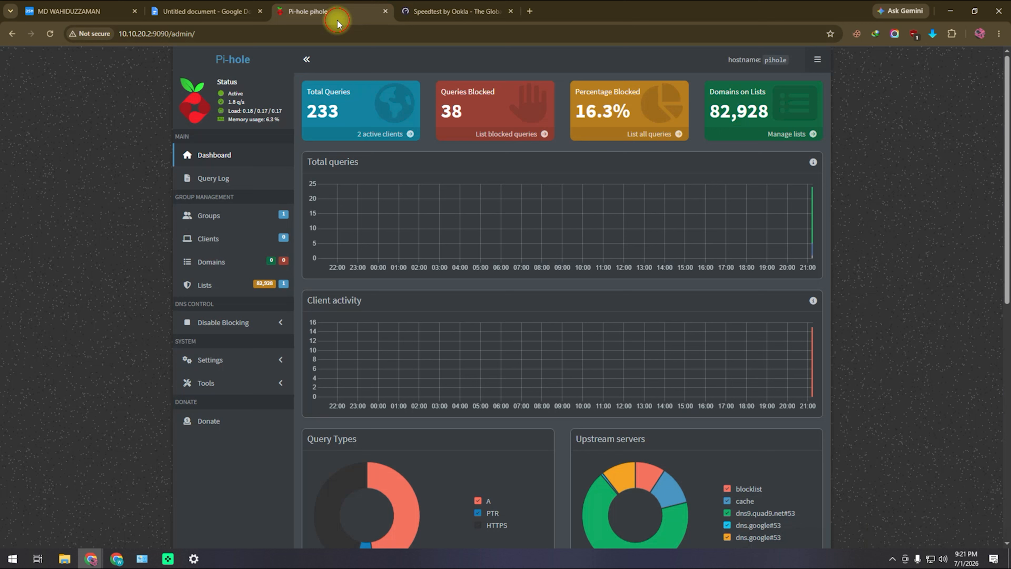